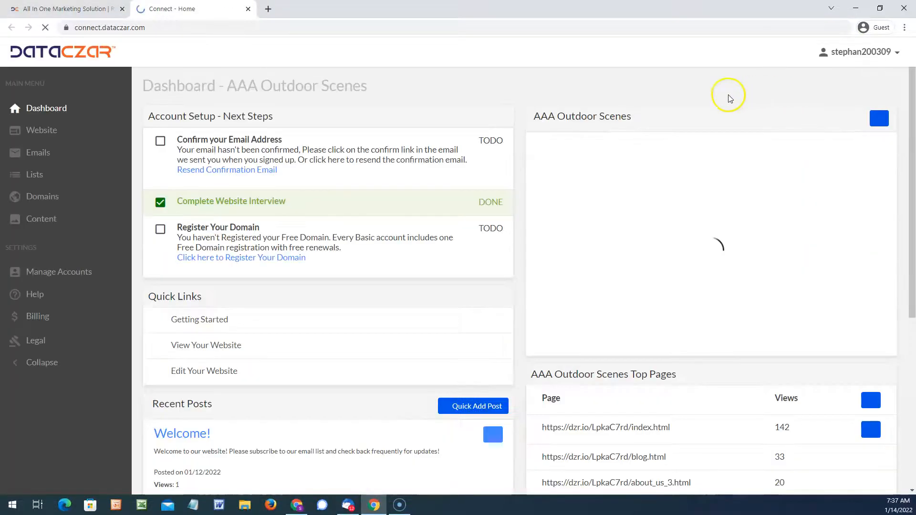
Close the marketing tab, switch the browser to full screen and open the Website section.
{"action": "left_click", "coordinate": [120, 8]}
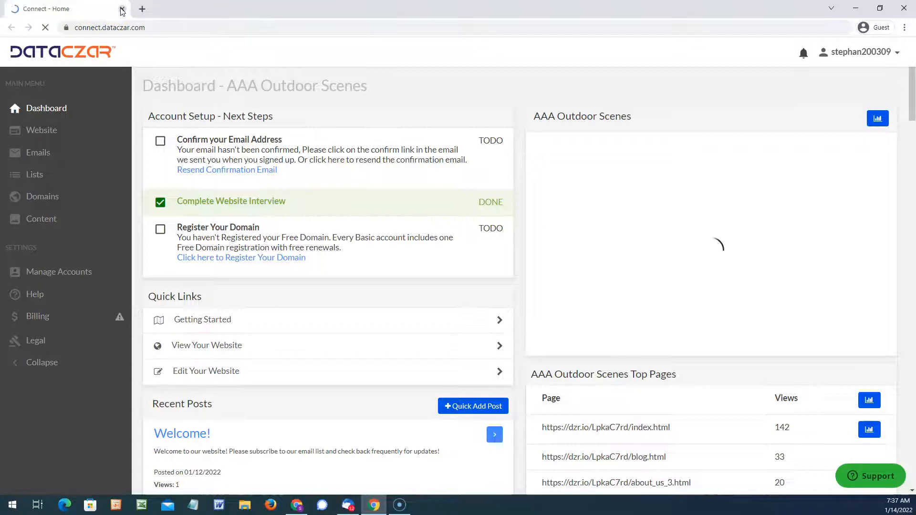
{"action": "key", "text": "F11"}
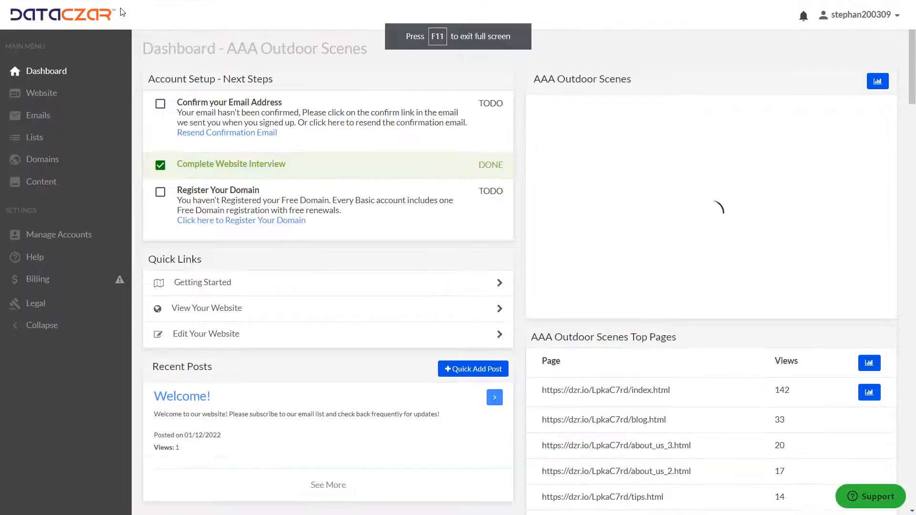
{"action": "left_click", "coordinate": [54, 96]}
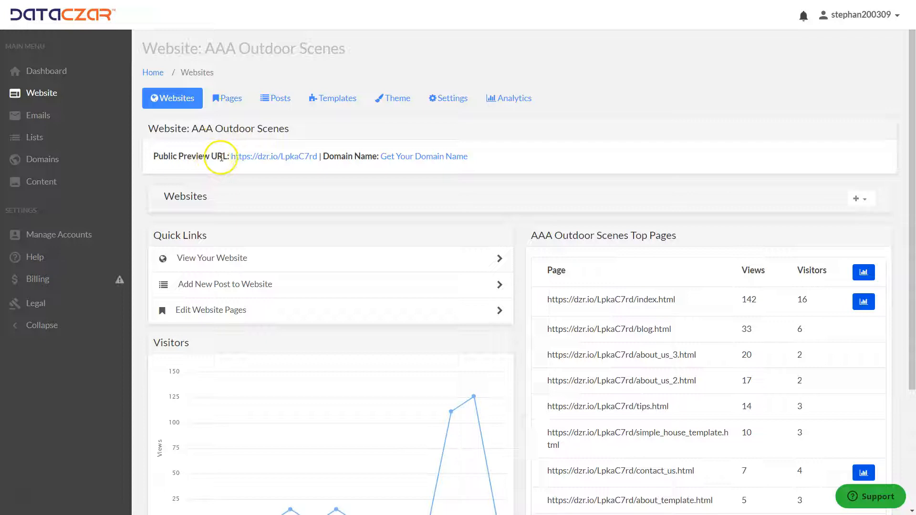
Open the website's public preview URL to view the live site.
{"action": "left_click_drag", "start_coordinate": [228, 156], "coordinate": [296, 152]}
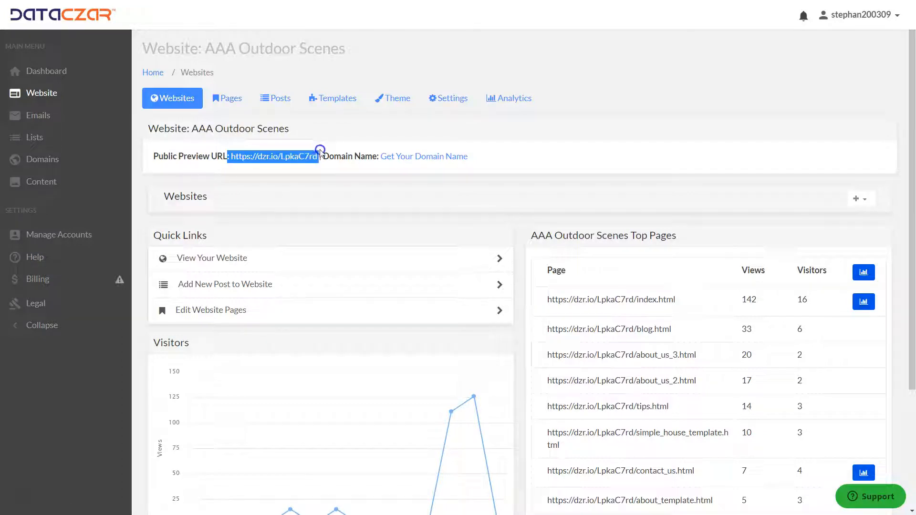
{"action": "left_click", "coordinate": [311, 179]}
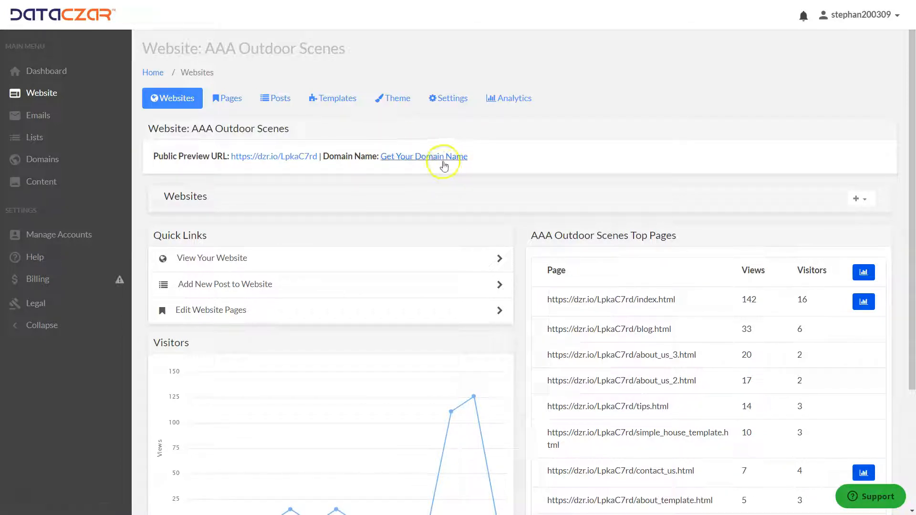
{"action": "left_click", "coordinate": [263, 158]}
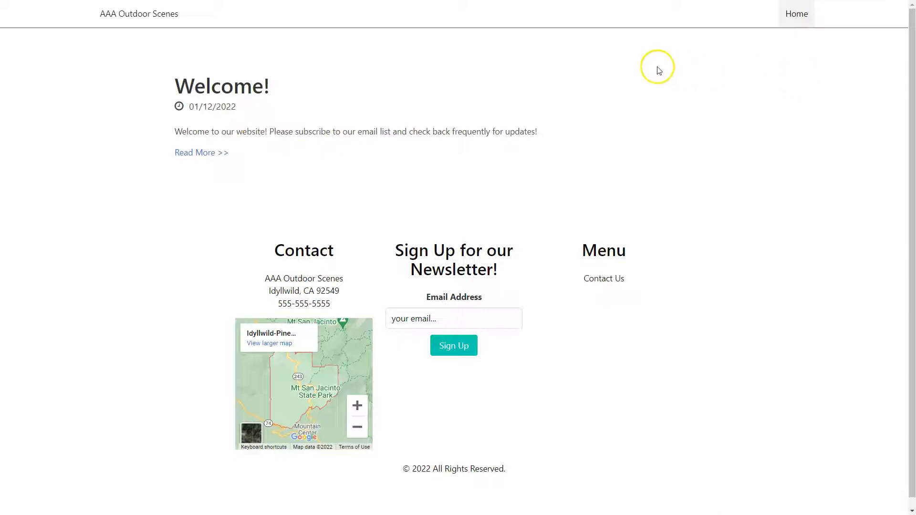
{"action": "left_click", "coordinate": [792, 12]}
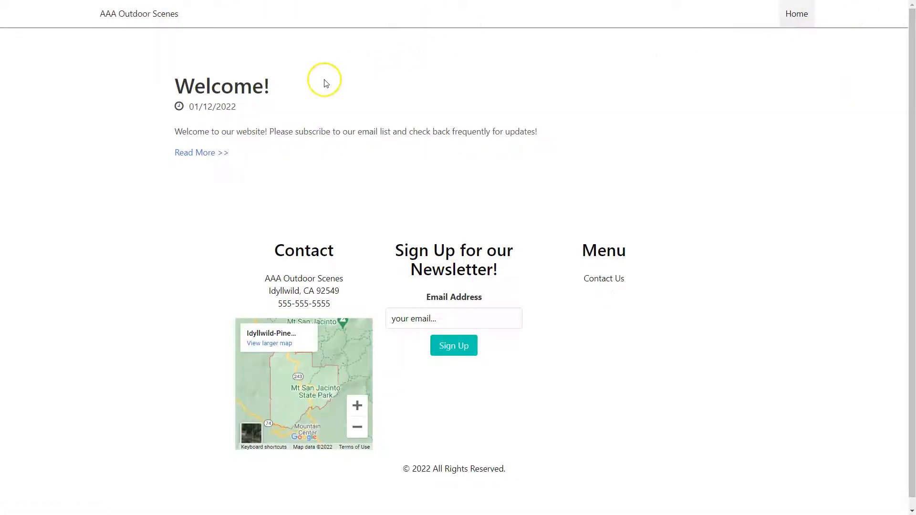
Review the preview site's welcome post, Contact Us page, contact and newsletter sections, then close the preview.
{"action": "left_click_drag", "start_coordinate": [162, 80], "coordinate": [343, 159]}
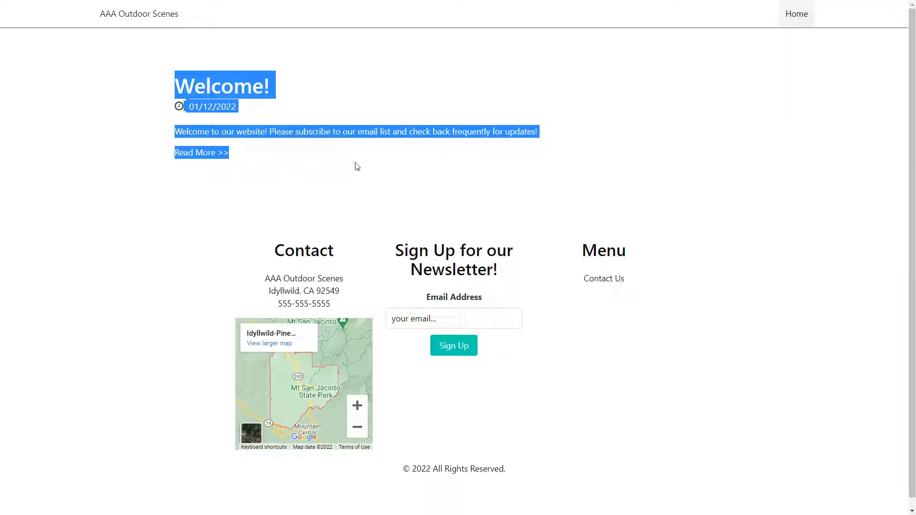
{"action": "left_click", "coordinate": [355, 165]}
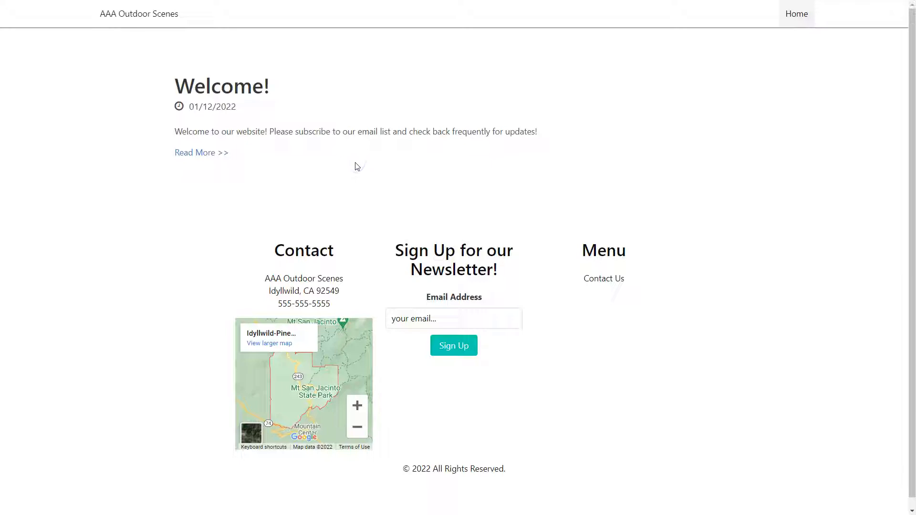
{"action": "left_click", "coordinate": [606, 285]}
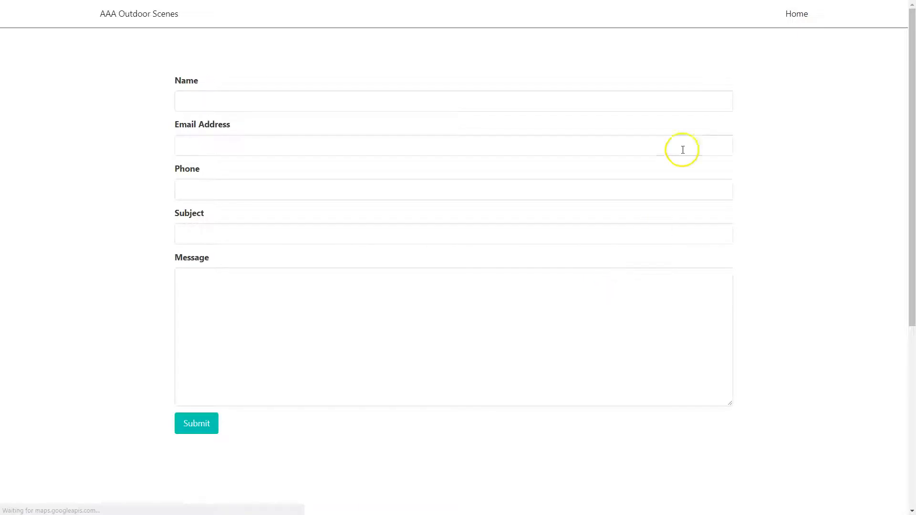
{"action": "left_click", "coordinate": [794, 12]}
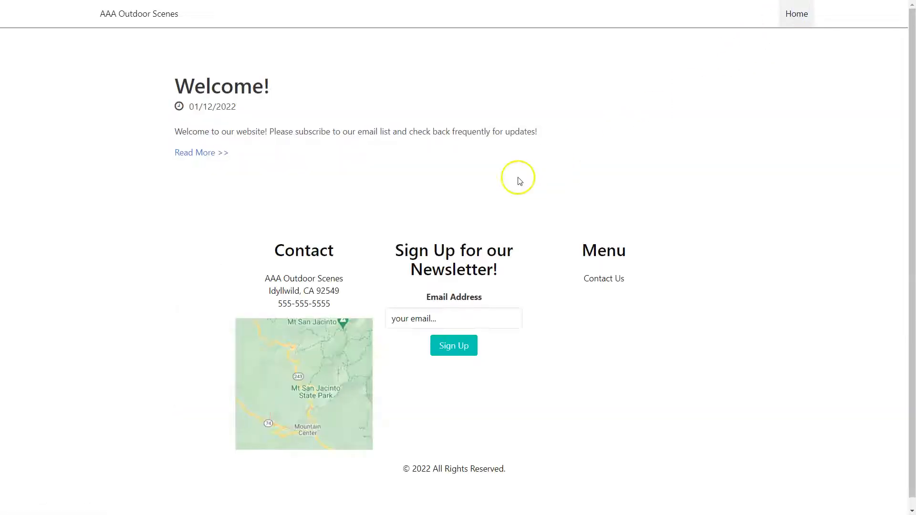
{"action": "left_click_drag", "start_coordinate": [275, 244], "coordinate": [344, 299]}
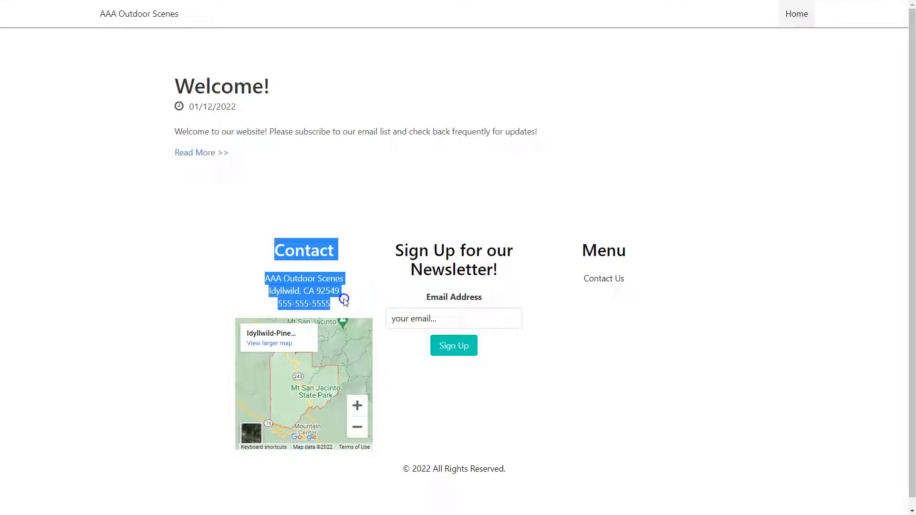
{"action": "left_click", "coordinate": [364, 218]}
{"action": "left_click_drag", "start_coordinate": [386, 247], "coordinate": [517, 272]}
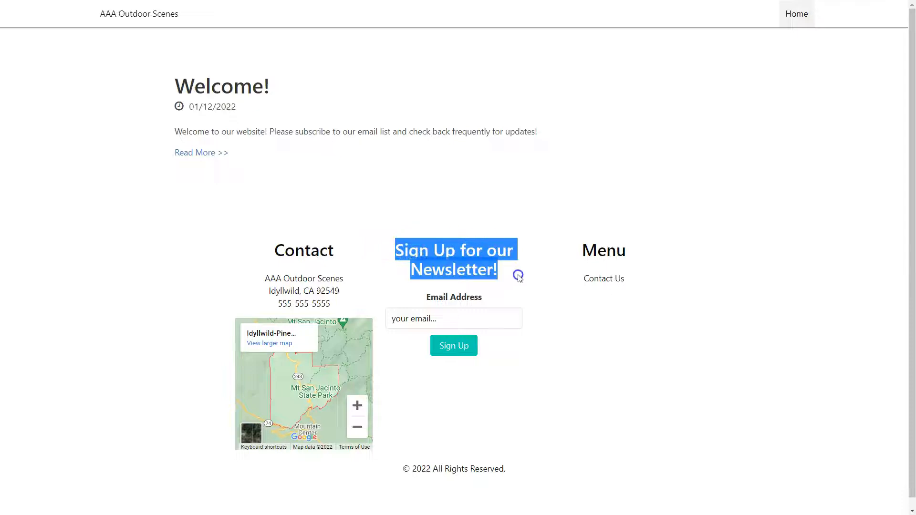
{"action": "left_click", "coordinate": [512, 202]}
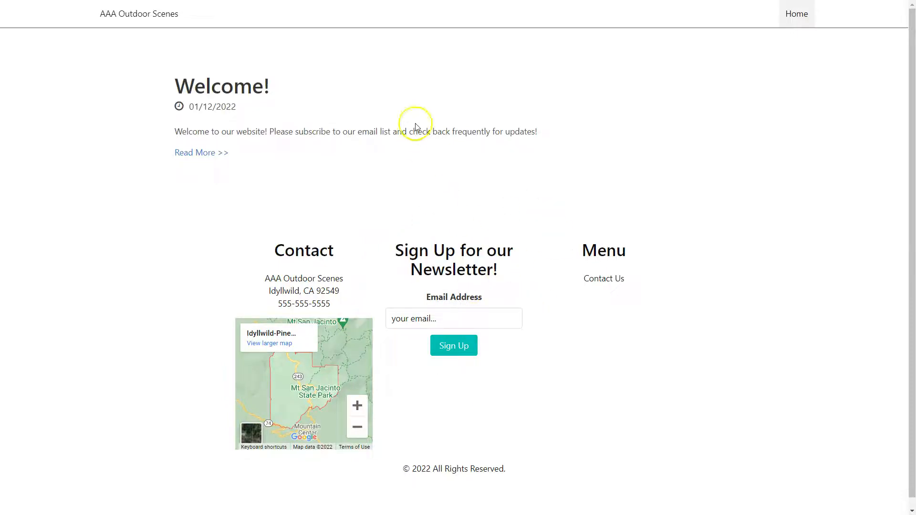
{"action": "key", "text": "ctrl+w"}
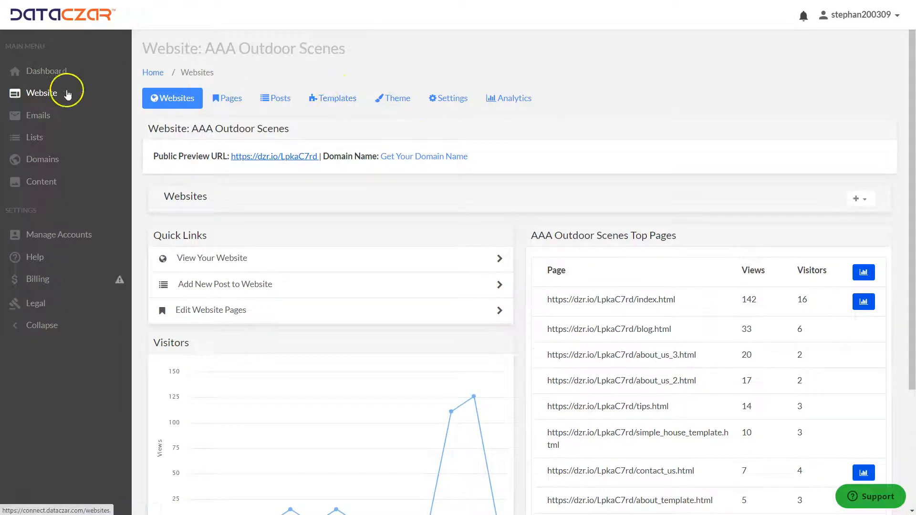
Open the website settings and choose a logo image from My Images.
{"action": "left_click", "coordinate": [451, 101]}
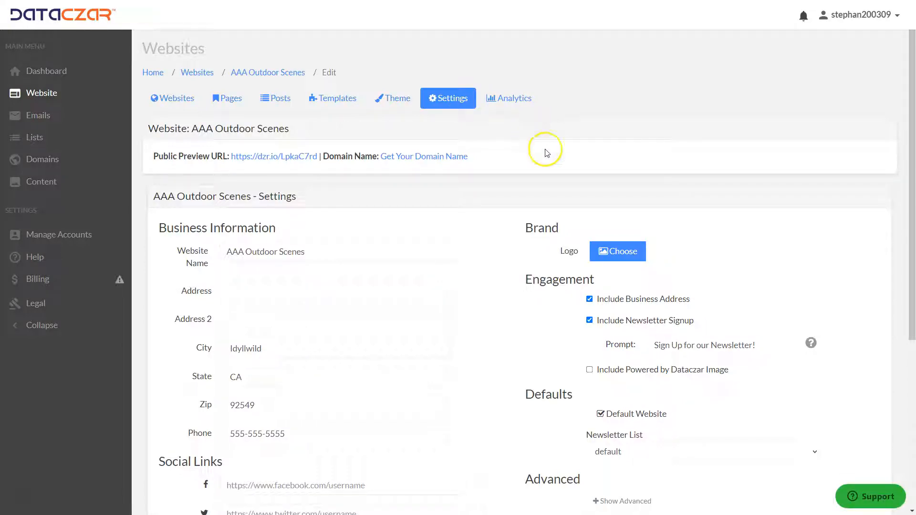
{"action": "left_click", "coordinate": [626, 253]}
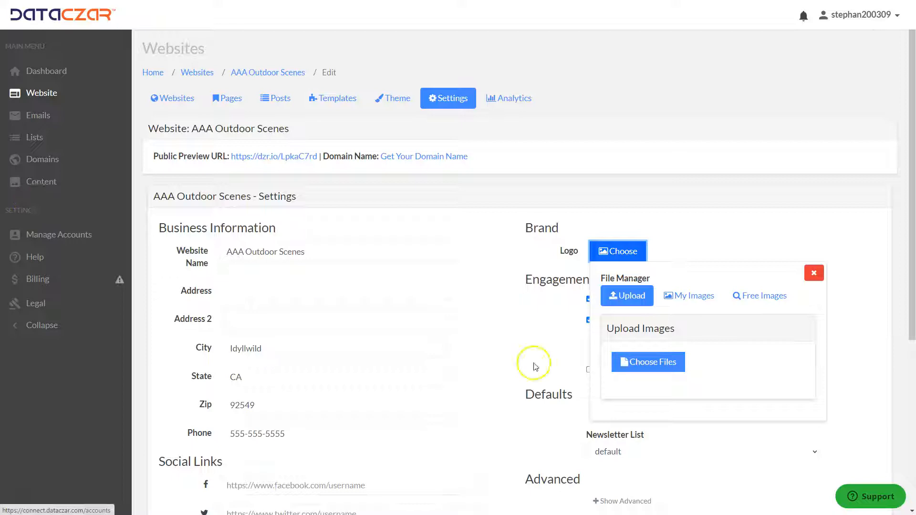
{"action": "left_click", "coordinate": [699, 297]}
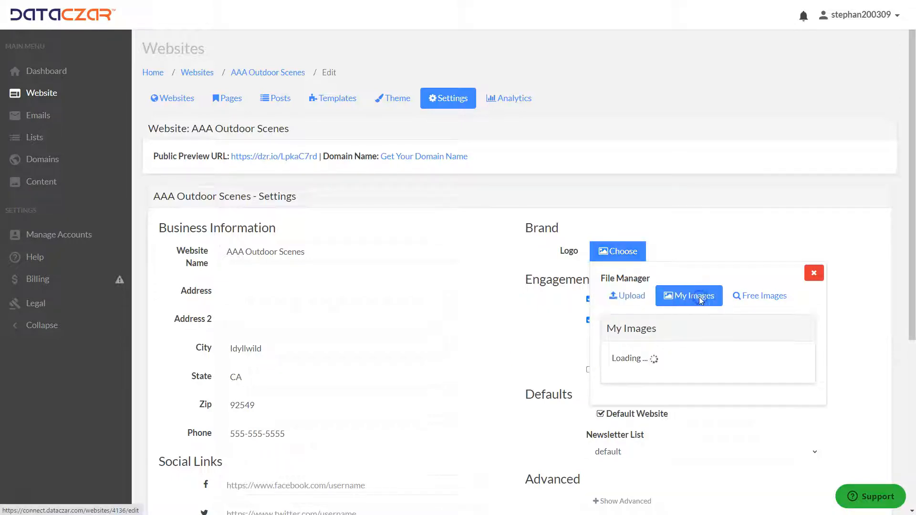
{"action": "scroll", "coordinate": [685, 311], "scroll_direction": "down", "scroll_amount": 8}
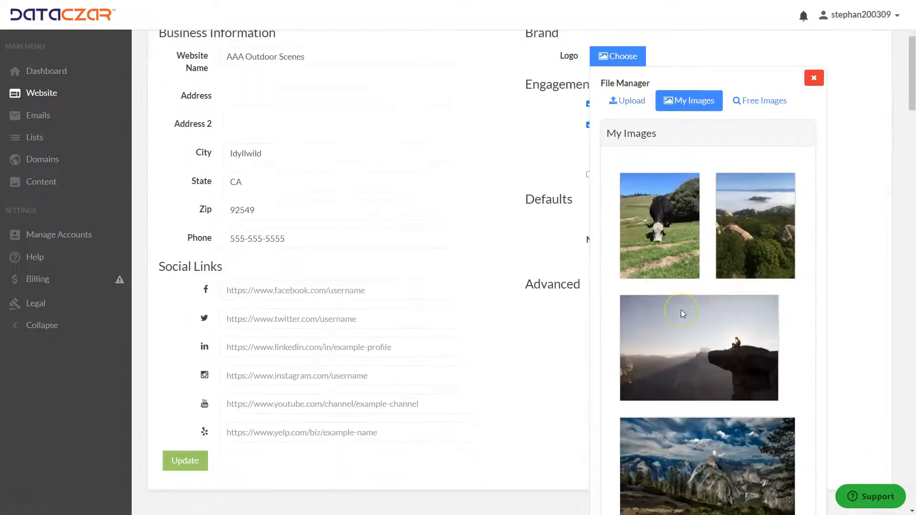
{"action": "scroll", "coordinate": [682, 313], "scroll_direction": "down", "scroll_amount": 15}
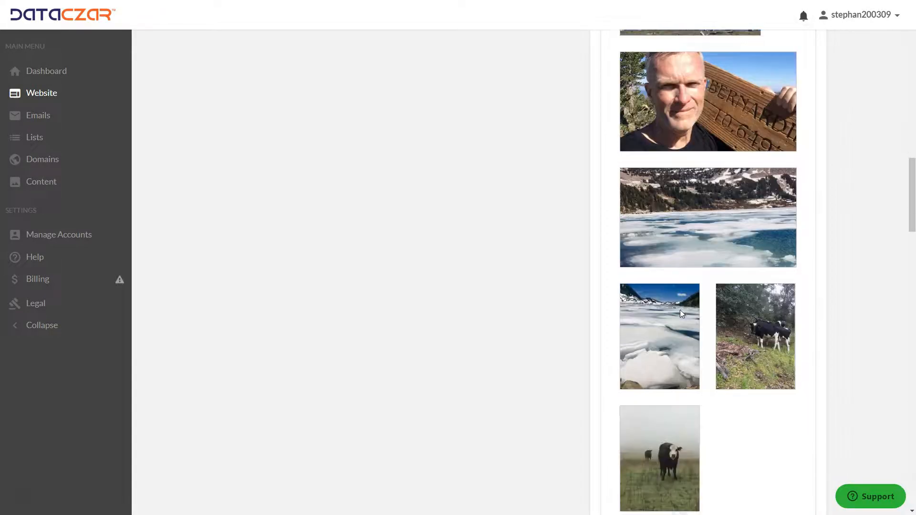
{"action": "scroll", "coordinate": [680, 310], "scroll_direction": "down", "scroll_amount": 10}
{"action": "mouse_move", "coordinate": [668, 98]}
{"action": "left_click", "coordinate": [708, 103]}
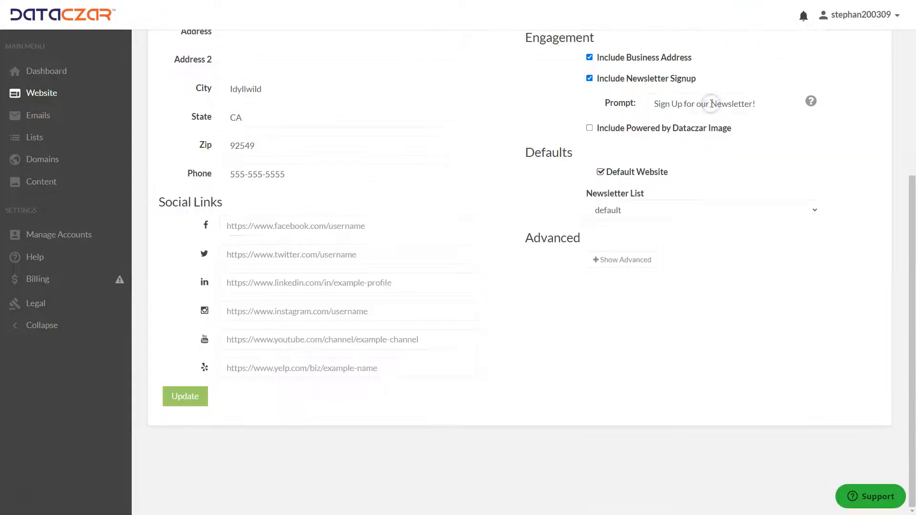
Change the newsletter signup prompt to Receive Newsletter.
{"action": "scroll", "coordinate": [630, 174], "scroll_direction": "up", "scroll_amount": 5}
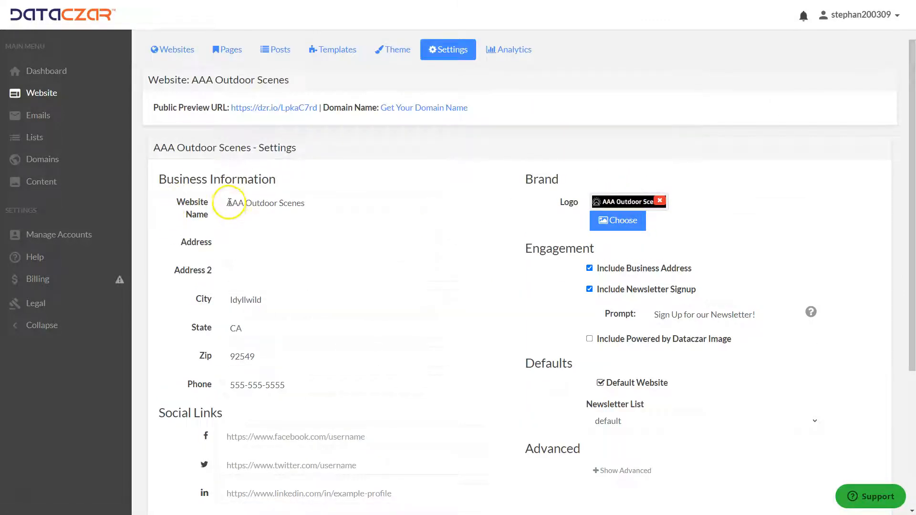
{"action": "left_click", "coordinate": [230, 202]}
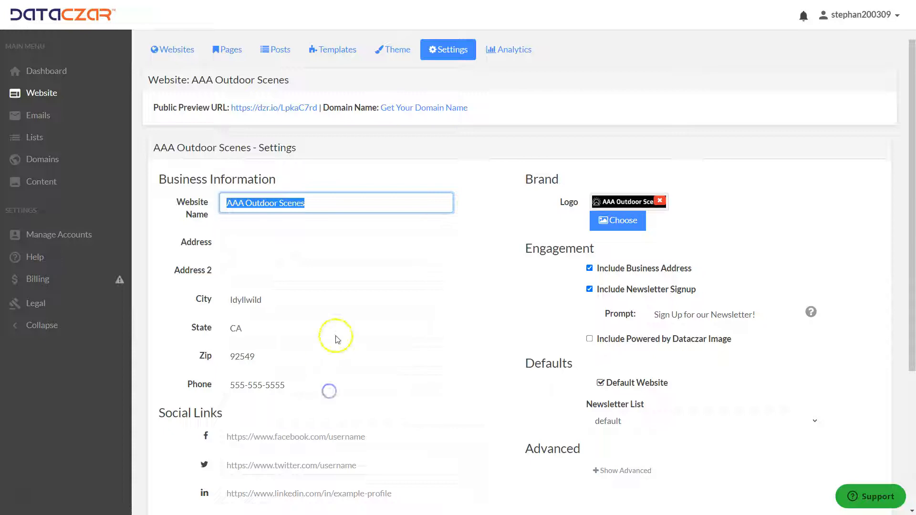
{"action": "left_click", "coordinate": [376, 280]}
{"action": "scroll", "coordinate": [377, 289], "scroll_direction": "down", "scroll_amount": 2}
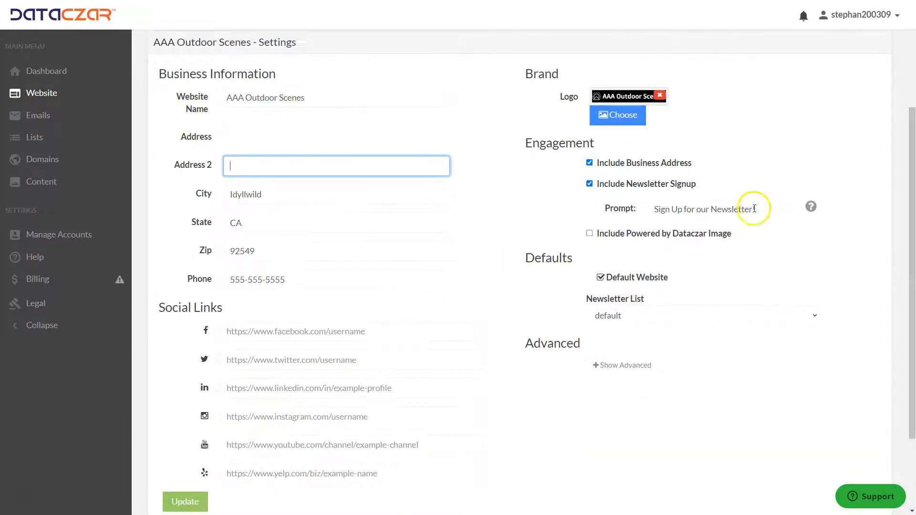
{"action": "left_click", "coordinate": [654, 208]}
{"action": "left_click_drag", "start_coordinate": [654, 209], "coordinate": [700, 207]}
{"action": "key", "text": "BackSpace"}
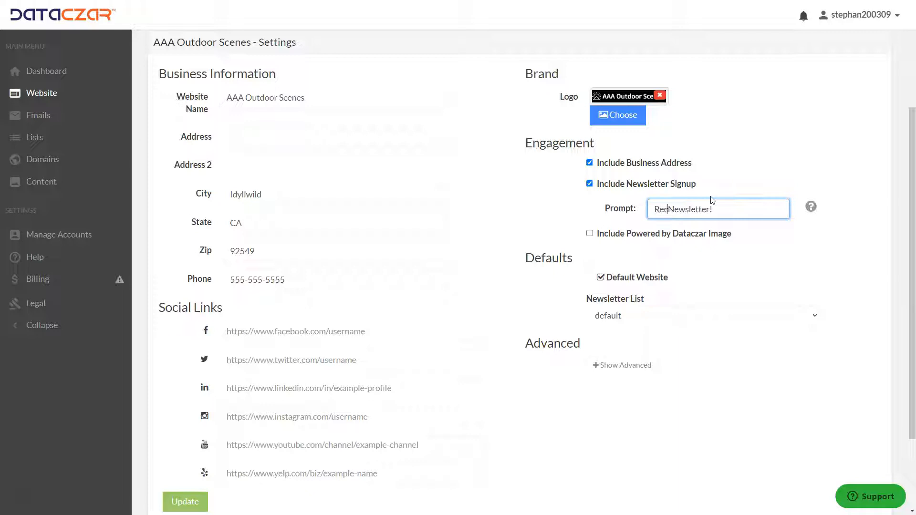
{"action": "left_click", "coordinate": [731, 208]}
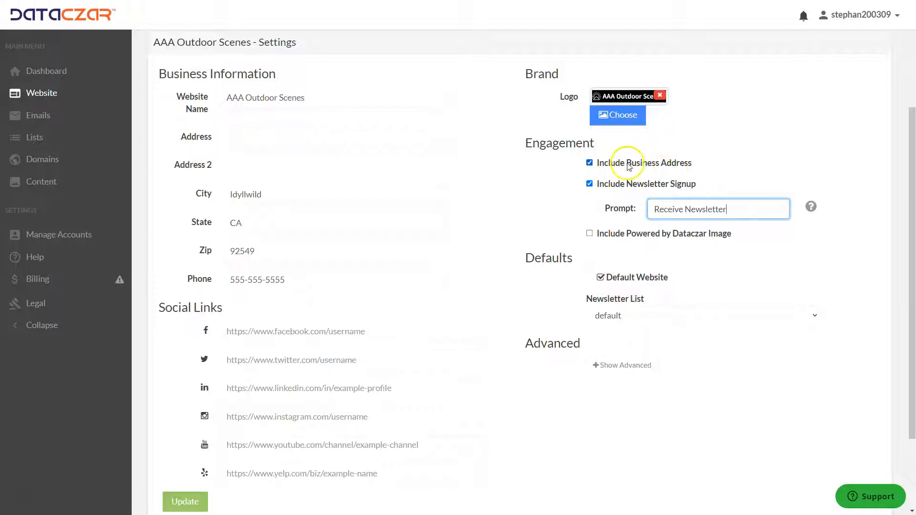
{"action": "left_click", "coordinate": [589, 184]}
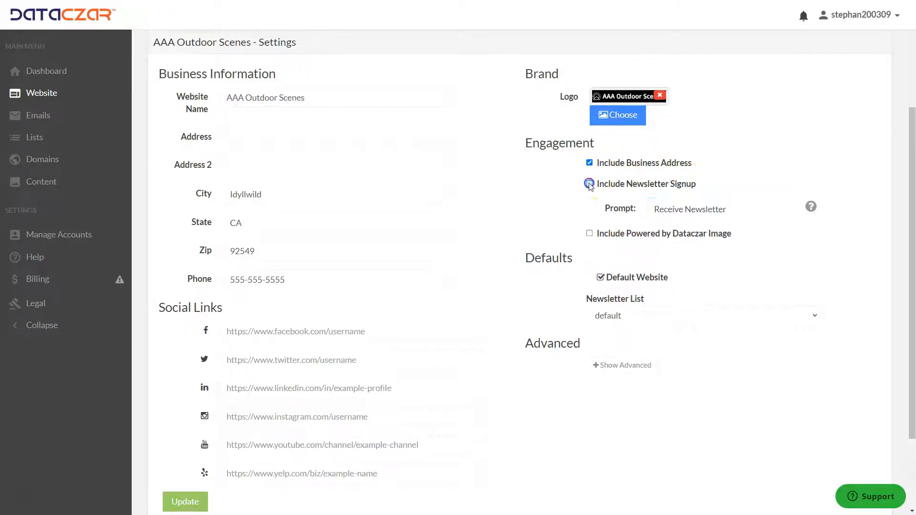
{"action": "left_click", "coordinate": [589, 163]}
{"action": "scroll", "coordinate": [348, 213], "scroll_direction": "down", "scroll_amount": 1}
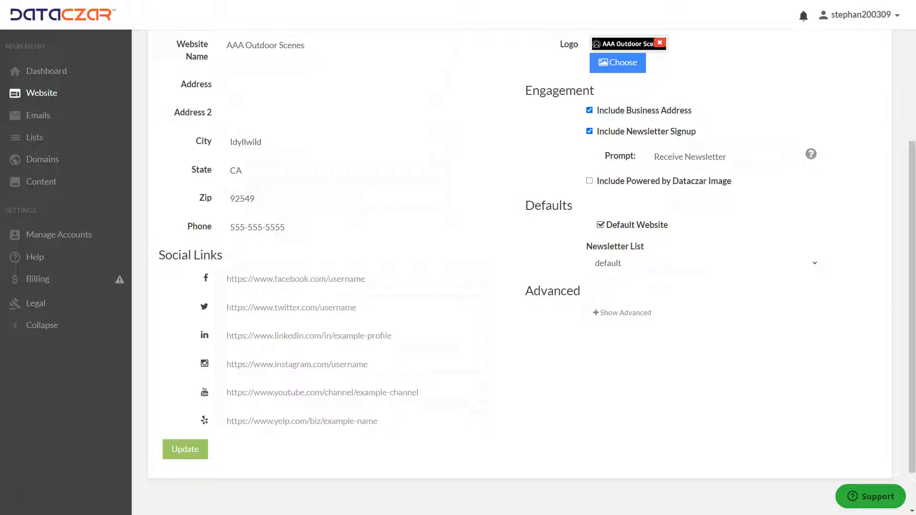
{"action": "left_click", "coordinate": [248, 281]}
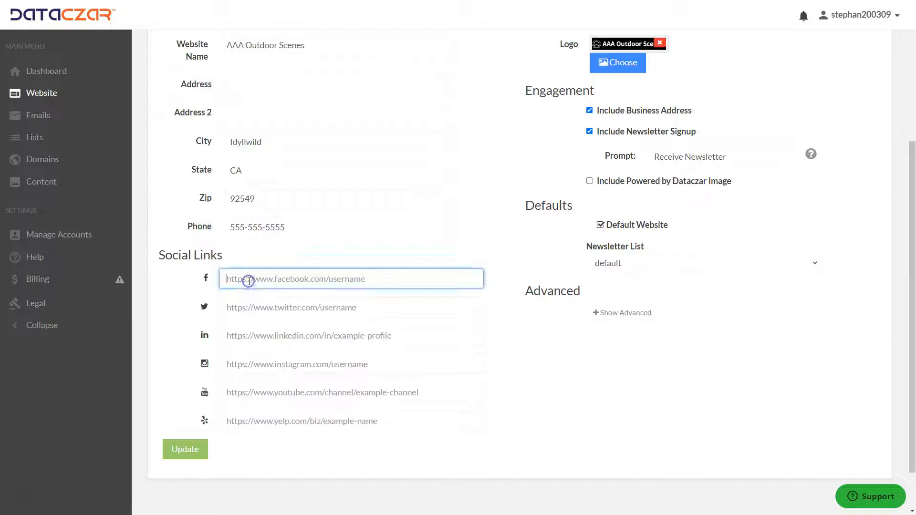
{"action": "type", "text": "https://www.facebook.com/DataczarCorp/"}
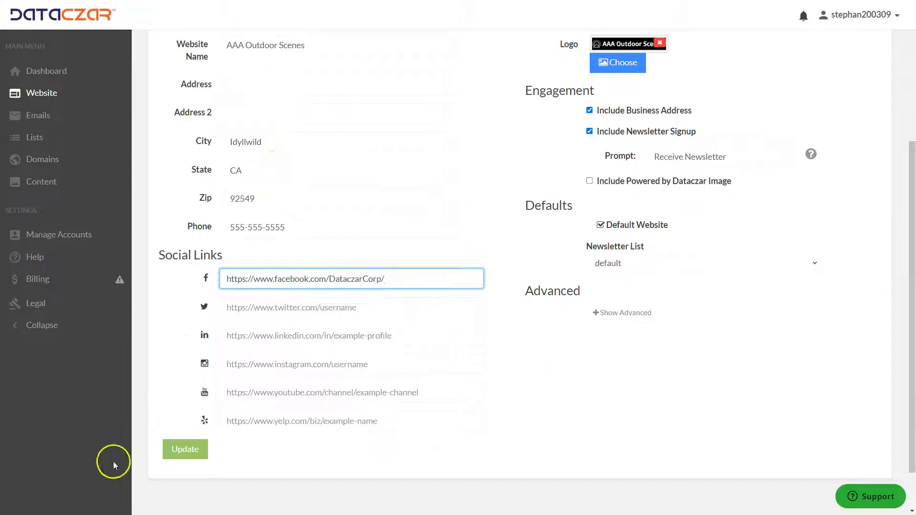
{"action": "left_click", "coordinate": [180, 453]}
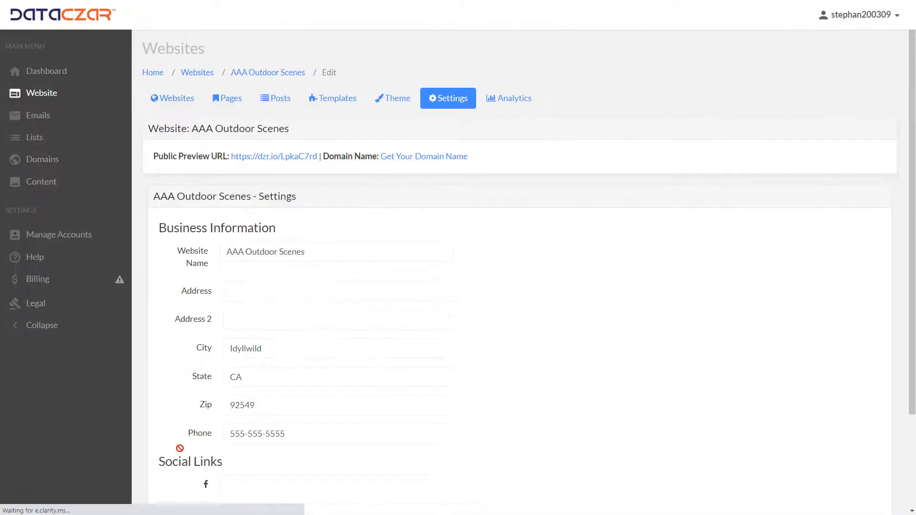
Open the Theme page and browse the available website theme options.
{"action": "left_click", "coordinate": [399, 102]}
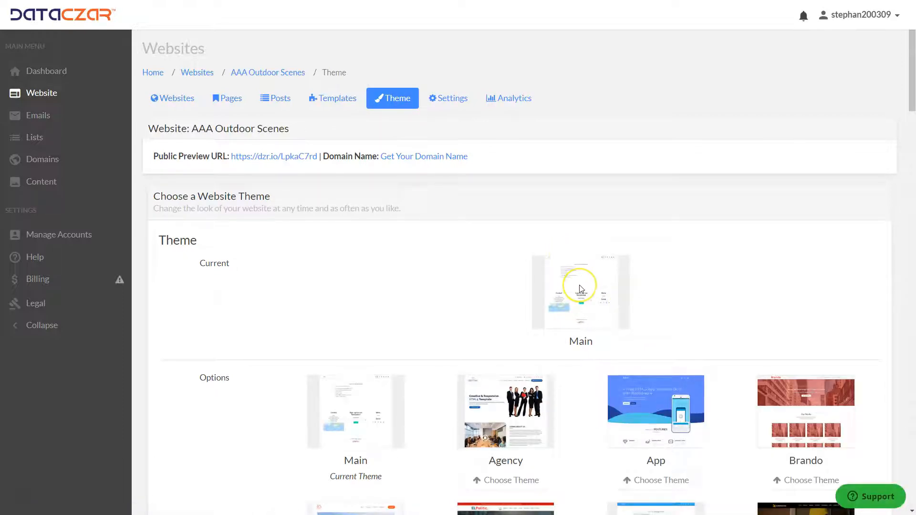
{"action": "scroll", "coordinate": [580, 289], "scroll_direction": "down", "scroll_amount": 5}
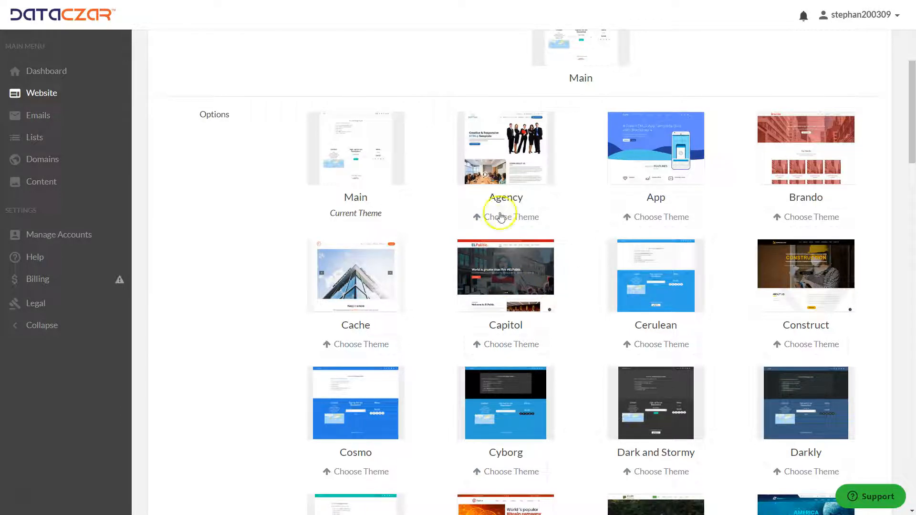
{"action": "left_click", "coordinate": [587, 221]}
{"action": "scroll", "coordinate": [587, 221], "scroll_direction": "down", "scroll_amount": 12}
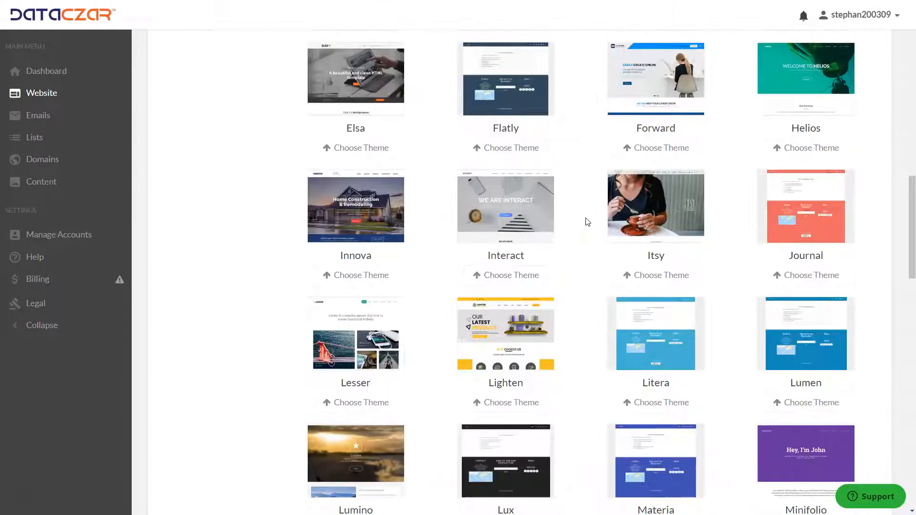
{"action": "left_click", "coordinate": [654, 255]}
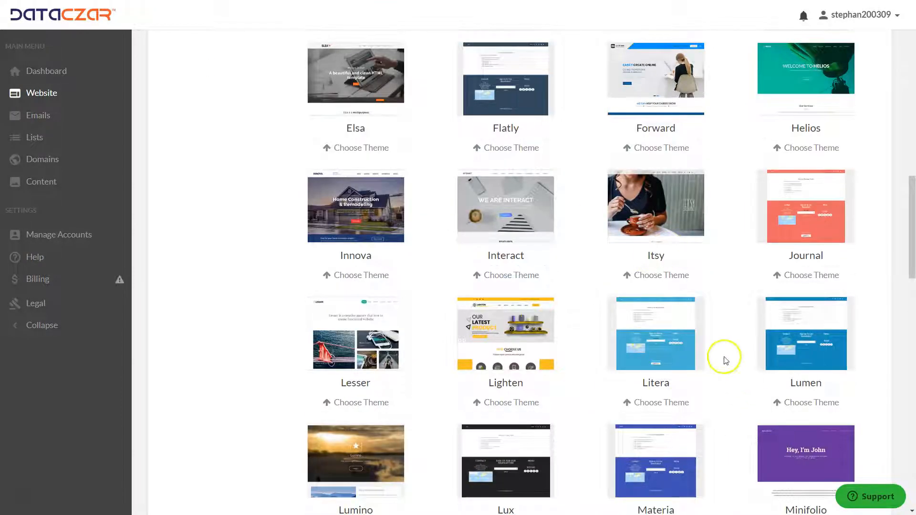
Apply the Earth theme to the AAA Outdoor Scenes website.
{"action": "scroll", "coordinate": [725, 361], "scroll_direction": "up", "scroll_amount": 4}
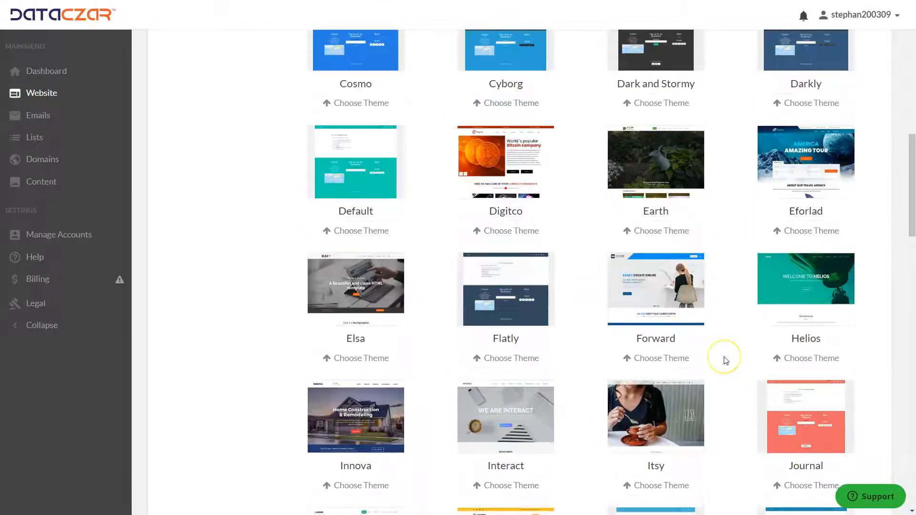
{"action": "left_click", "coordinate": [659, 234]}
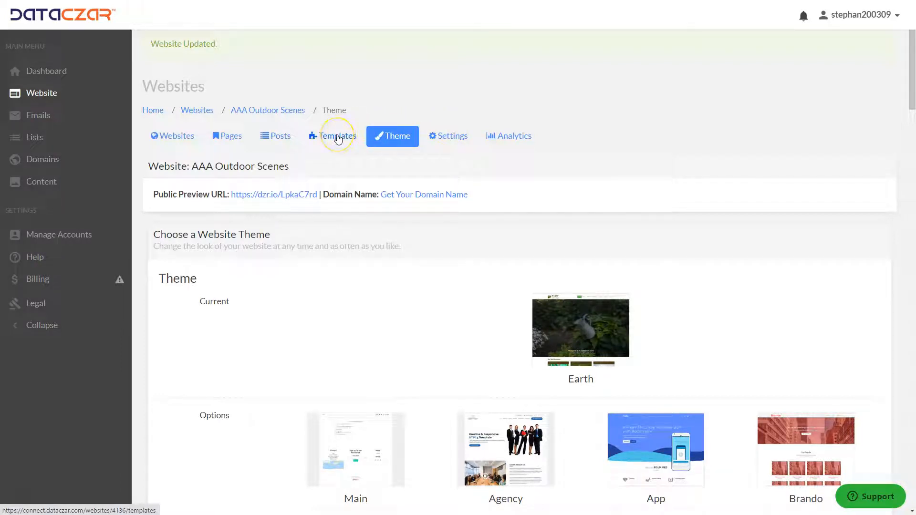
Open the page templates and start a new page from the Blog template.
{"action": "left_click", "coordinate": [226, 138]}
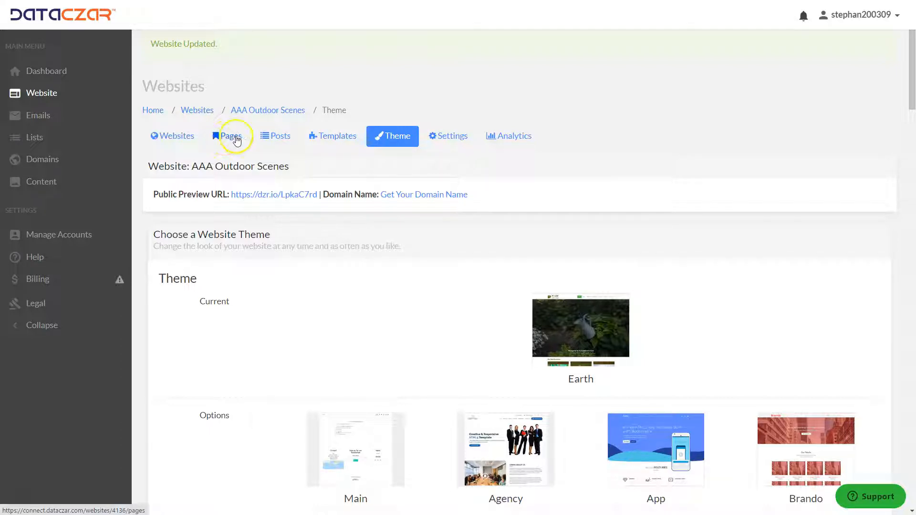
{"action": "left_click", "coordinate": [330, 137]}
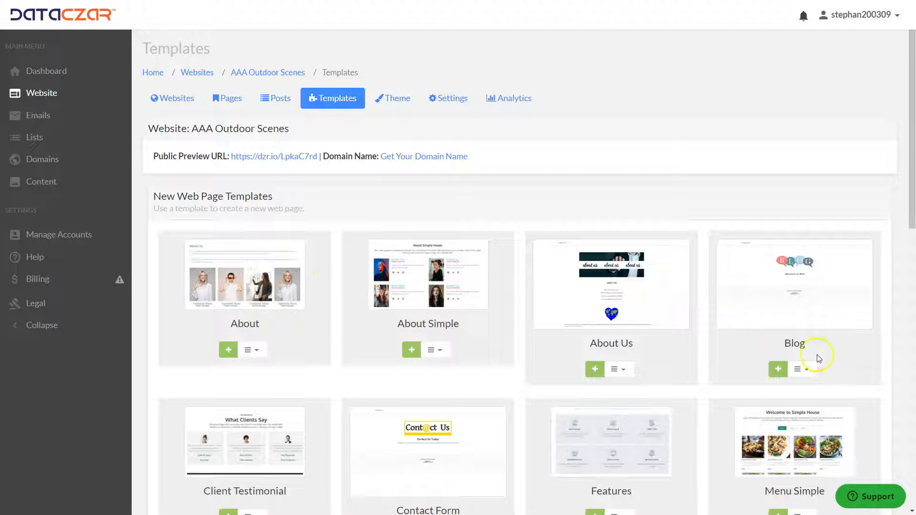
{"action": "left_click", "coordinate": [777, 370]}
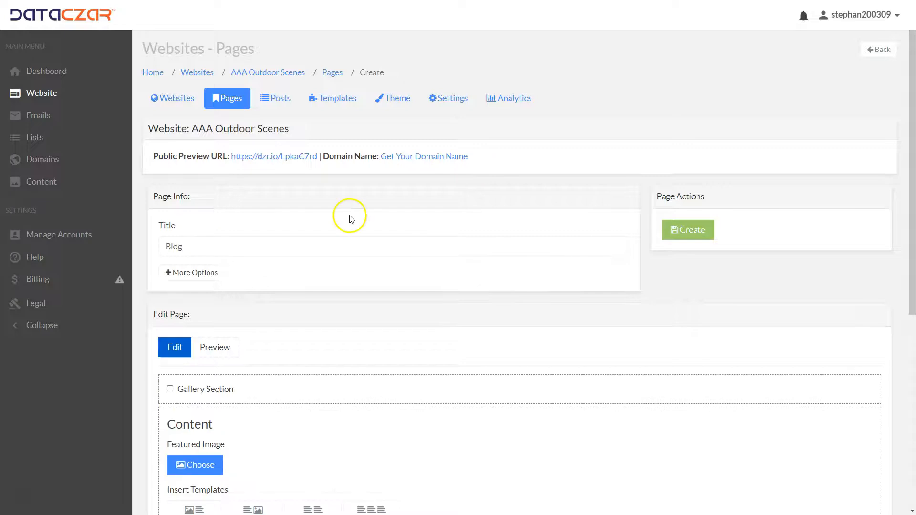
{"action": "scroll", "coordinate": [334, 227], "scroll_direction": "down", "scroll_amount": 9}
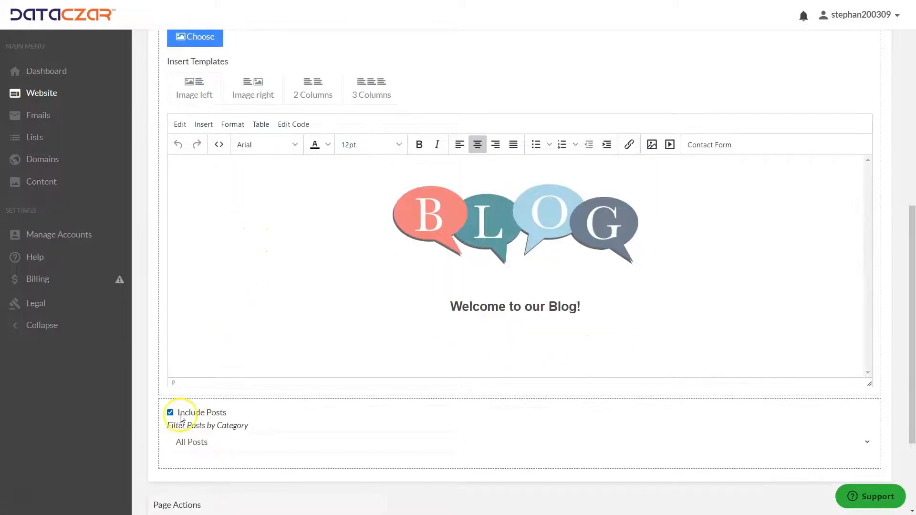
{"action": "scroll", "coordinate": [266, 376], "scroll_direction": "up", "scroll_amount": 5}
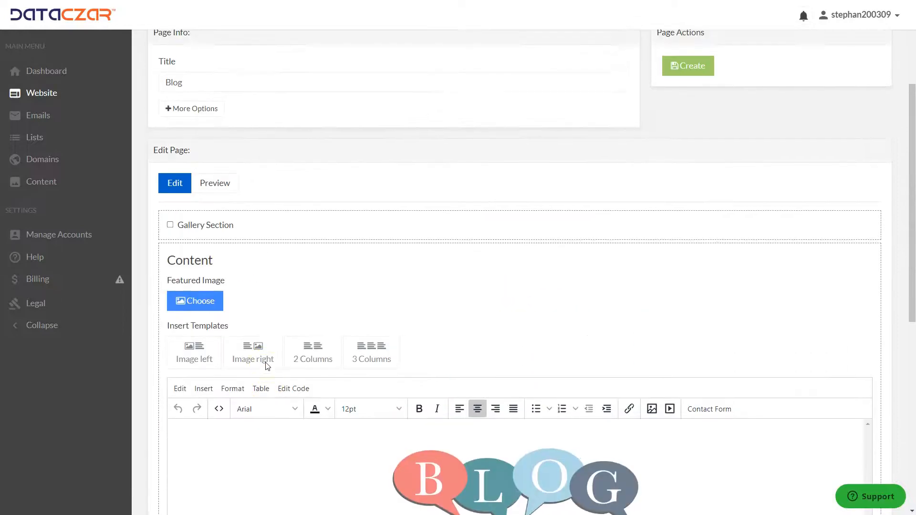
{"action": "scroll", "coordinate": [266, 366], "scroll_direction": "up", "scroll_amount": 3}
{"action": "left_click", "coordinate": [198, 237]}
{"action": "double_click", "coordinate": [173, 238]}
{"action": "scroll", "coordinate": [365, 228], "scroll_direction": "down", "scroll_amount": 8}
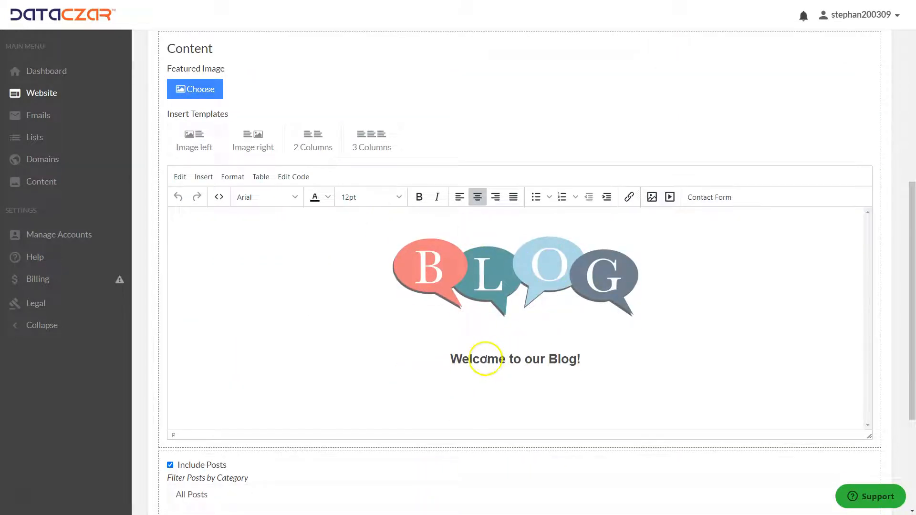
Replace the blog graphic in the page content with the El Capitan photo from My Images.
{"action": "left_click", "coordinate": [538, 274]}
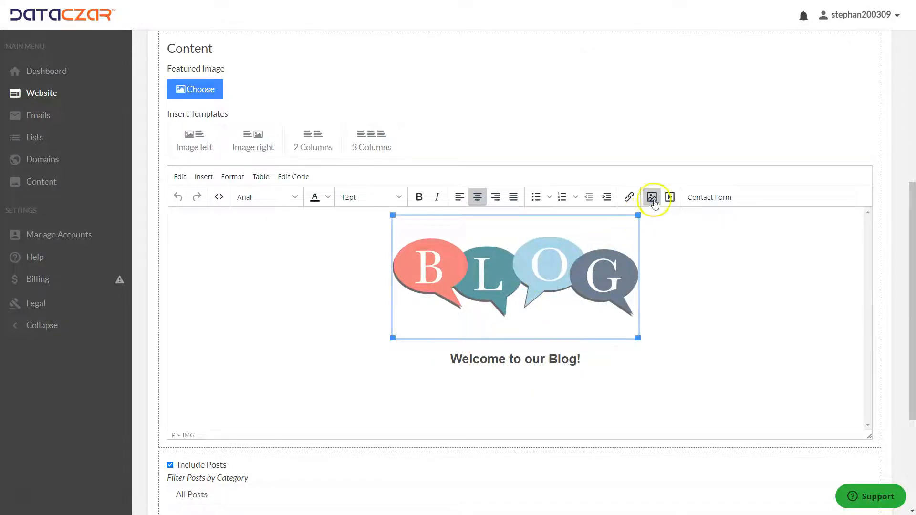
{"action": "left_click", "coordinate": [651, 197]}
{"action": "left_click", "coordinate": [566, 228]}
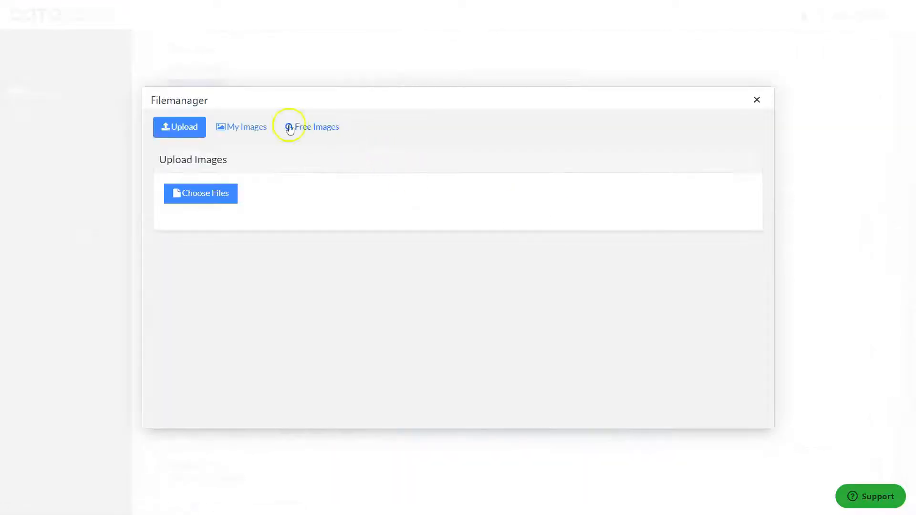
{"action": "left_click", "coordinate": [259, 128]}
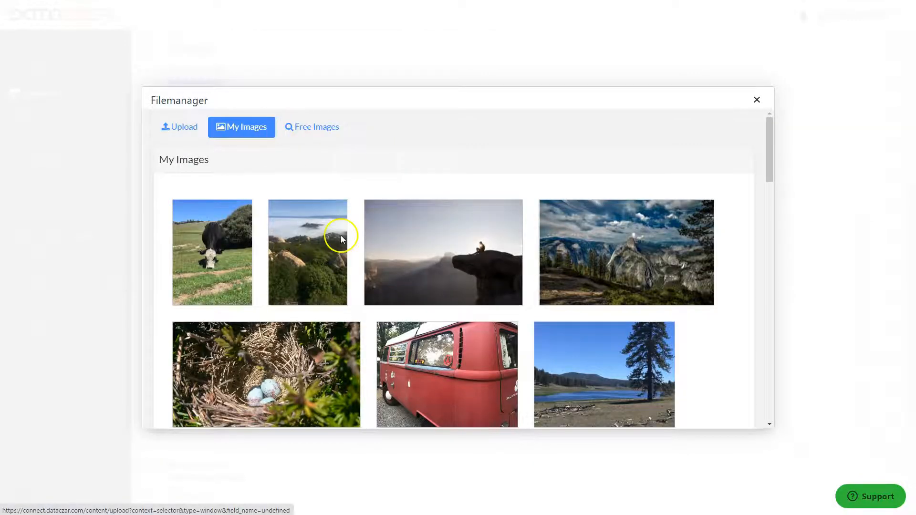
{"action": "scroll", "coordinate": [462, 268], "scroll_direction": "down", "scroll_amount": 8}
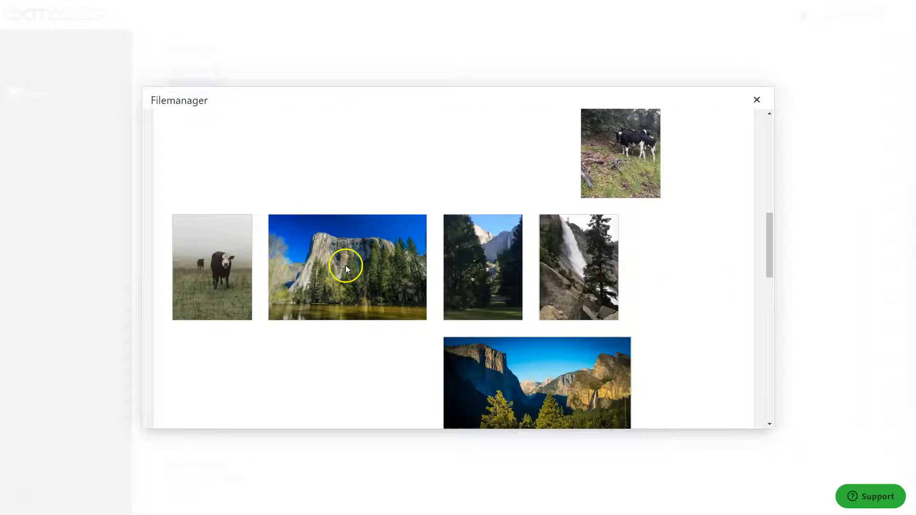
{"action": "left_click", "coordinate": [346, 270]}
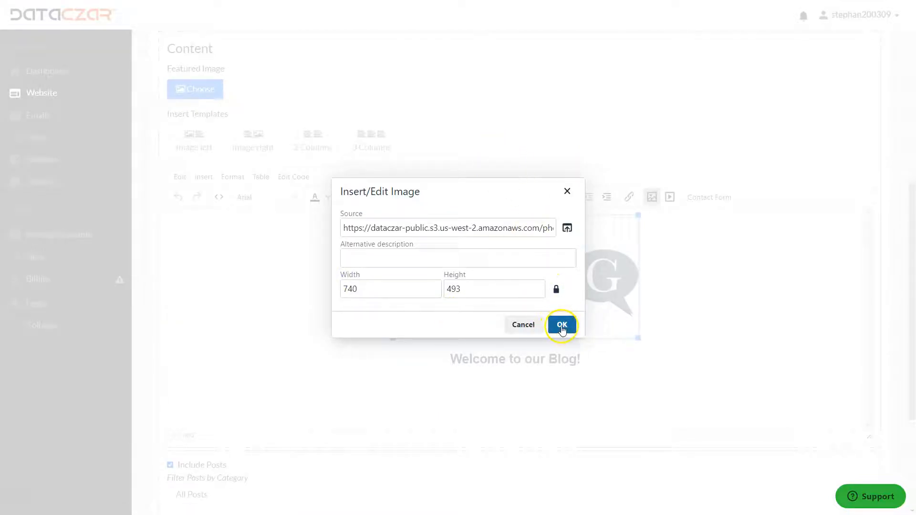
{"action": "left_click", "coordinate": [561, 325]}
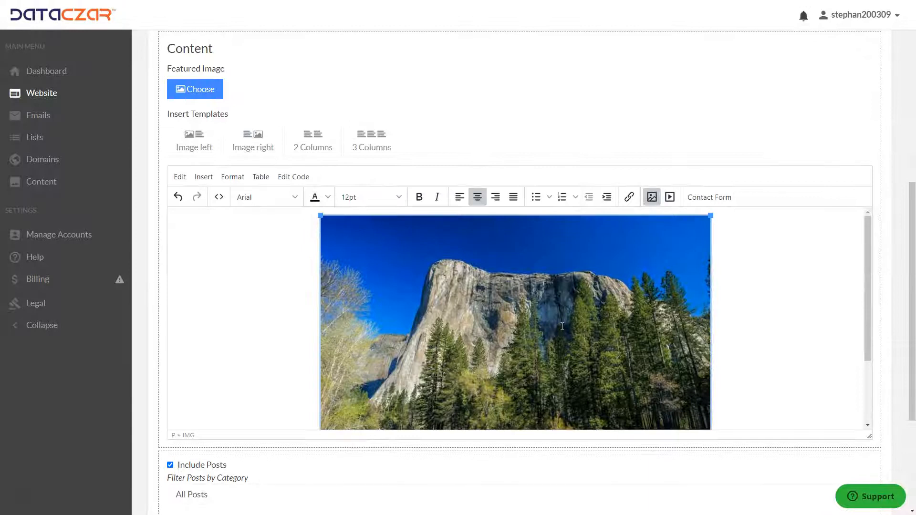
Enlarge the inserted photo slightly and create the Blog page.
{"action": "scroll", "coordinate": [648, 293], "scroll_direction": "down", "scroll_amount": 2}
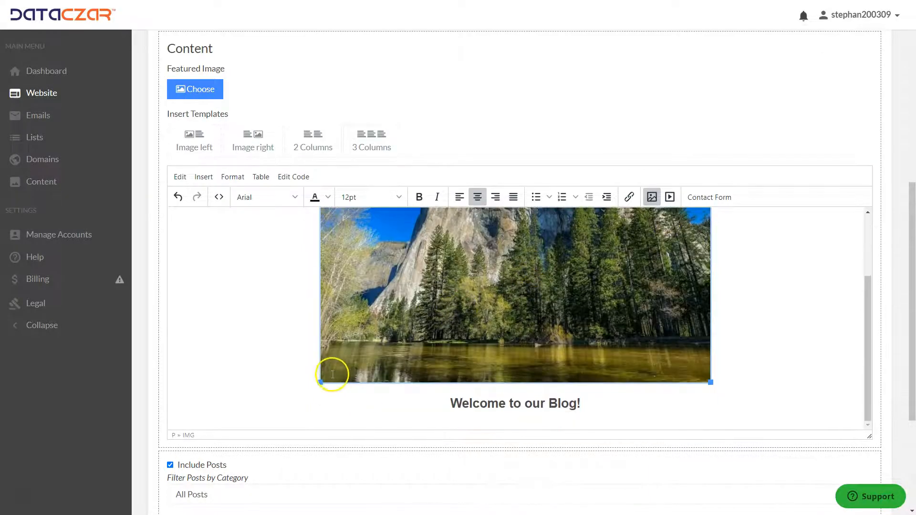
{"action": "left_click_drag", "start_coordinate": [320, 381], "coordinate": [306, 393]}
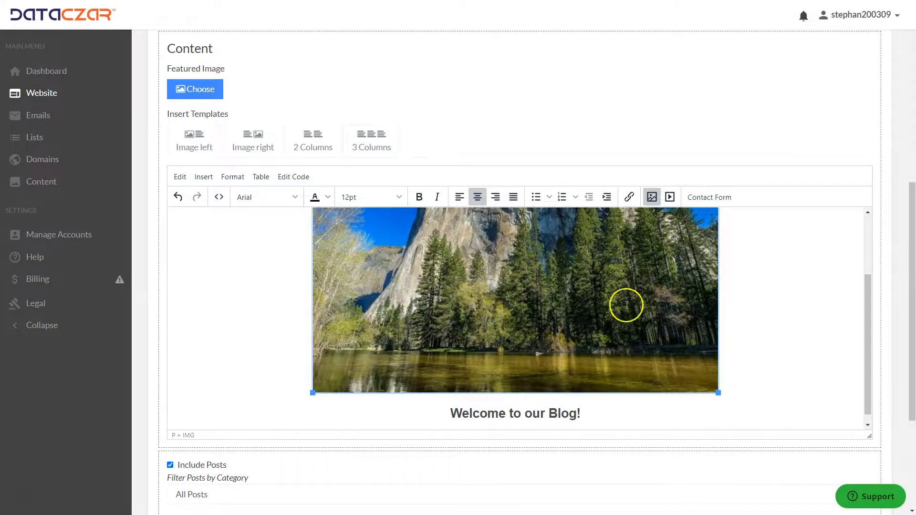
{"action": "scroll", "coordinate": [626, 305], "scroll_direction": "up", "scroll_amount": 2}
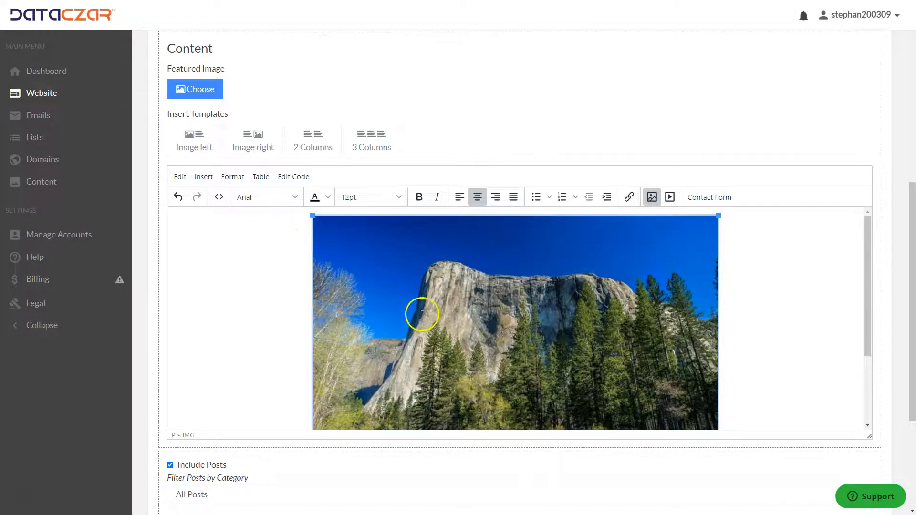
{"action": "scroll", "coordinate": [422, 313], "scroll_direction": "down", "scroll_amount": 2}
{"action": "scroll", "coordinate": [270, 382], "scroll_direction": "down", "scroll_amount": 4}
{"action": "left_click", "coordinate": [189, 406]}
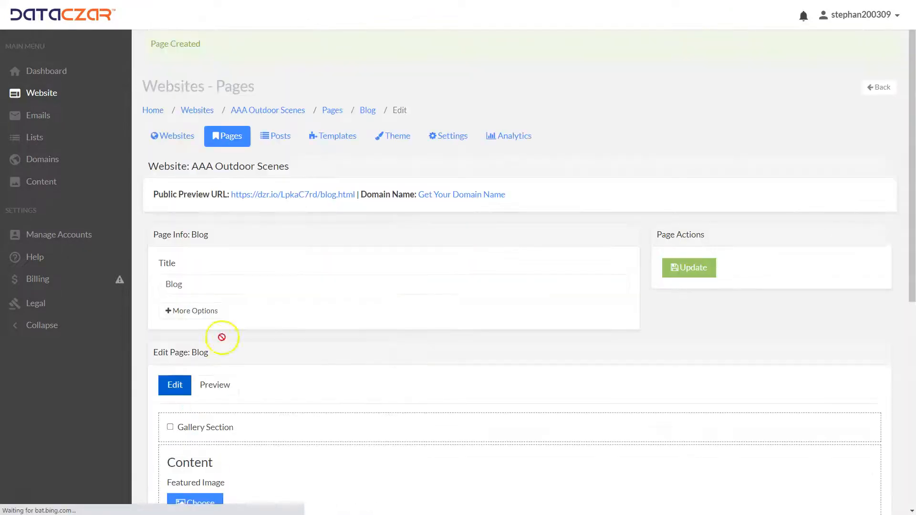
Open the website's posts list, check the existing post's options, and start creating a new post.
{"action": "left_click", "coordinate": [328, 137]}
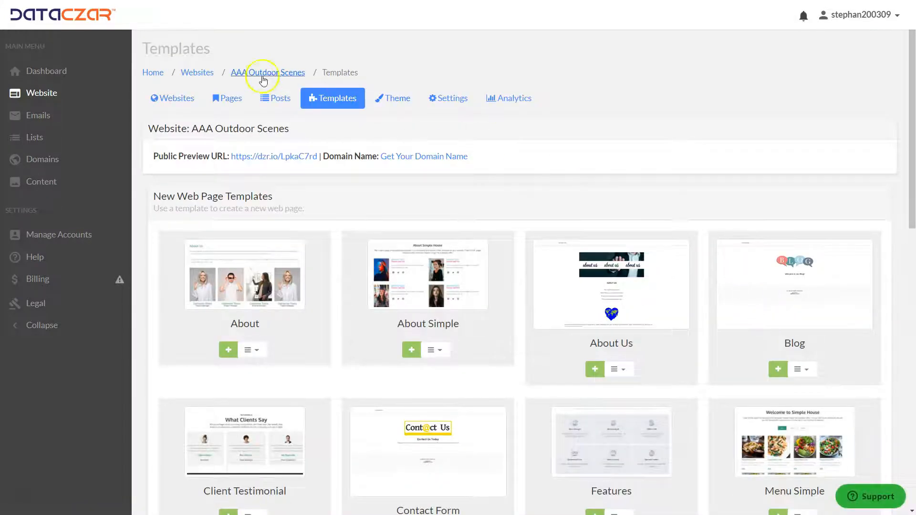
{"action": "left_click", "coordinate": [277, 102]}
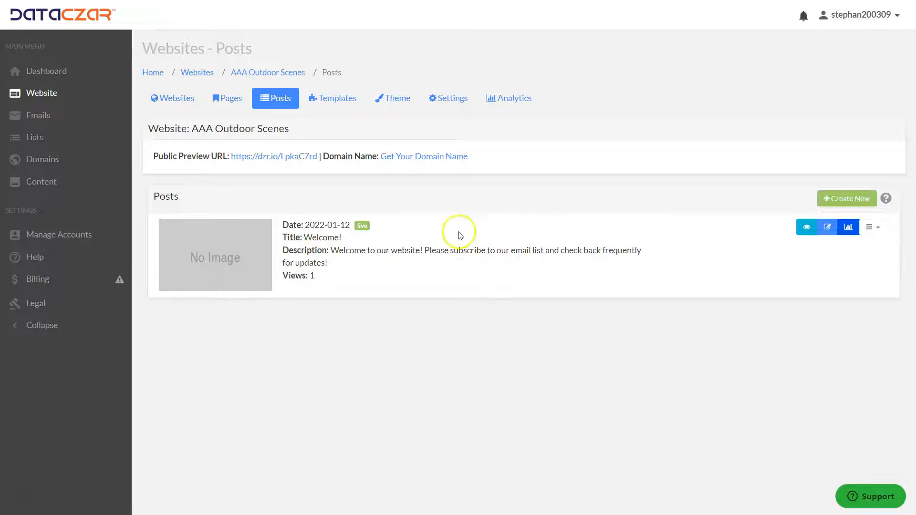
{"action": "left_click", "coordinate": [878, 230]}
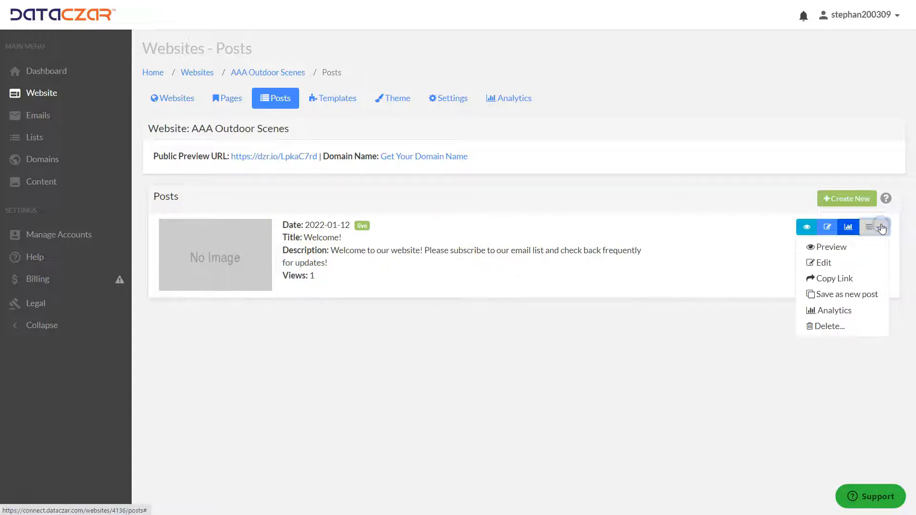
{"action": "left_click", "coordinate": [606, 351]}
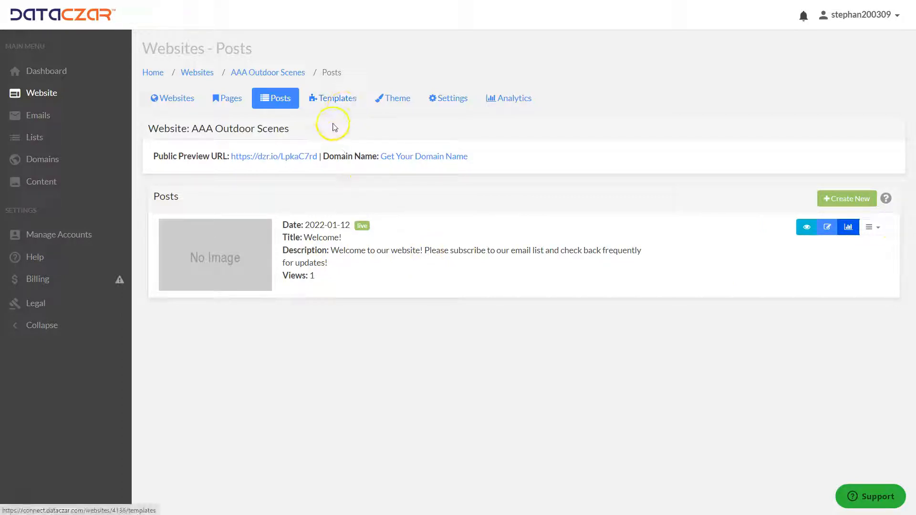
{"action": "left_click", "coordinate": [850, 197]}
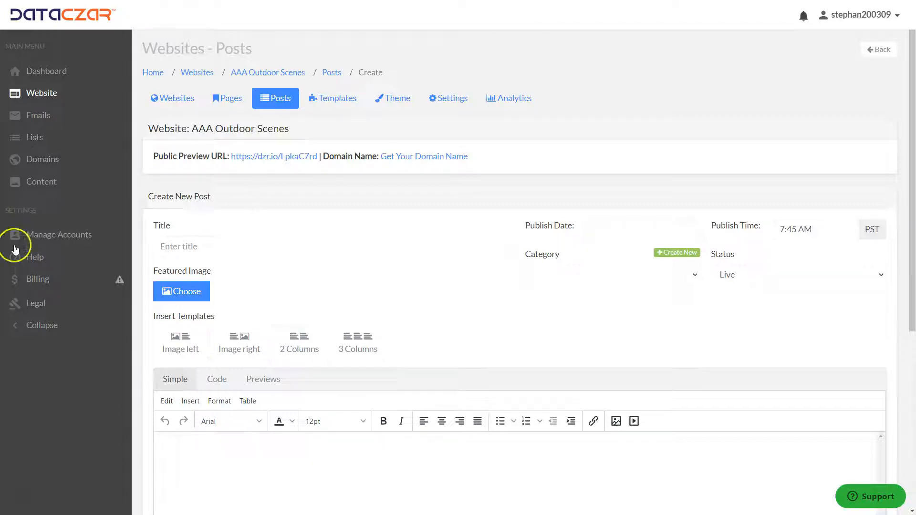
Title the new post El Cajon Mountain and paste the description line into the post body.
{"action": "left_click", "coordinate": [174, 247]}
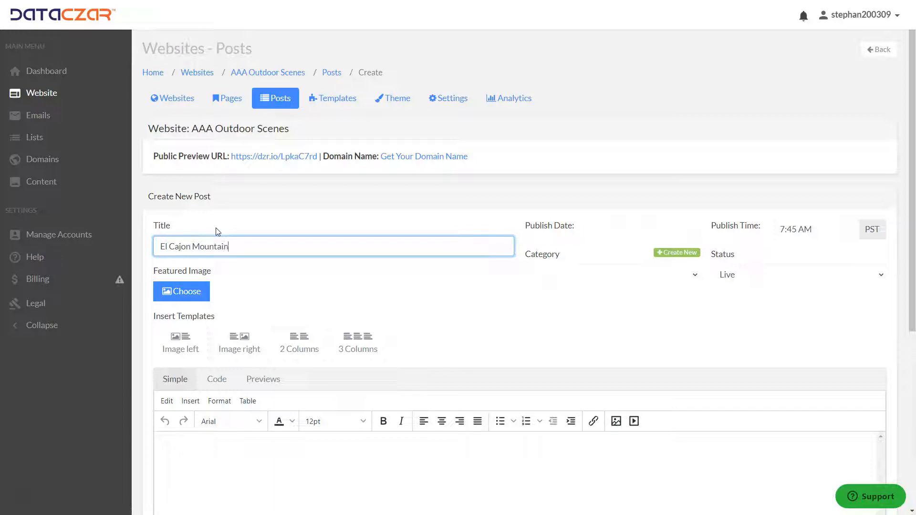
{"action": "left_click", "coordinate": [190, 445]}
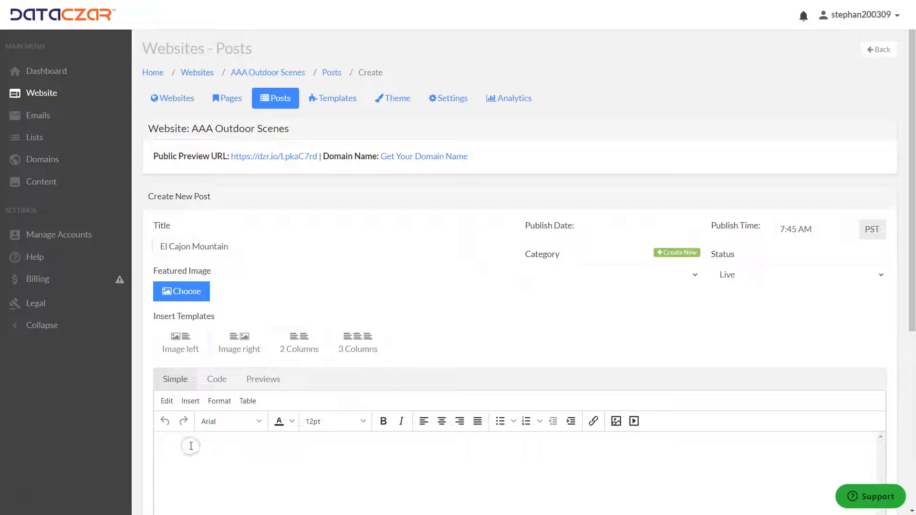
{"action": "type", "text": "Beautiful El Cajon Mountain, San Diego, C"}
Center the body line, make it bold and set its size to 18pt.
{"action": "left_click", "coordinate": [157, 444]}
{"action": "left_click_drag", "start_coordinate": [157, 444], "coordinate": [356, 446]}
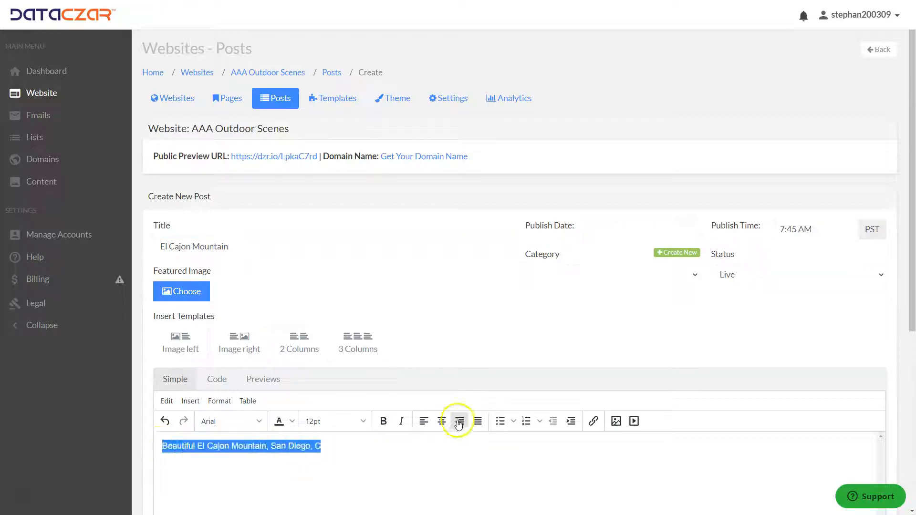
{"action": "left_click", "coordinate": [442, 421]}
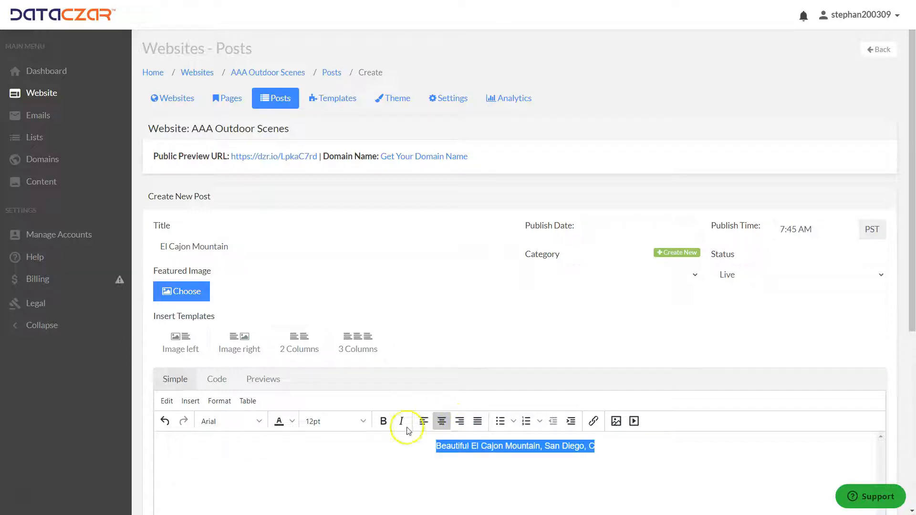
{"action": "left_click", "coordinate": [384, 421]}
{"action": "left_click", "coordinate": [360, 422]}
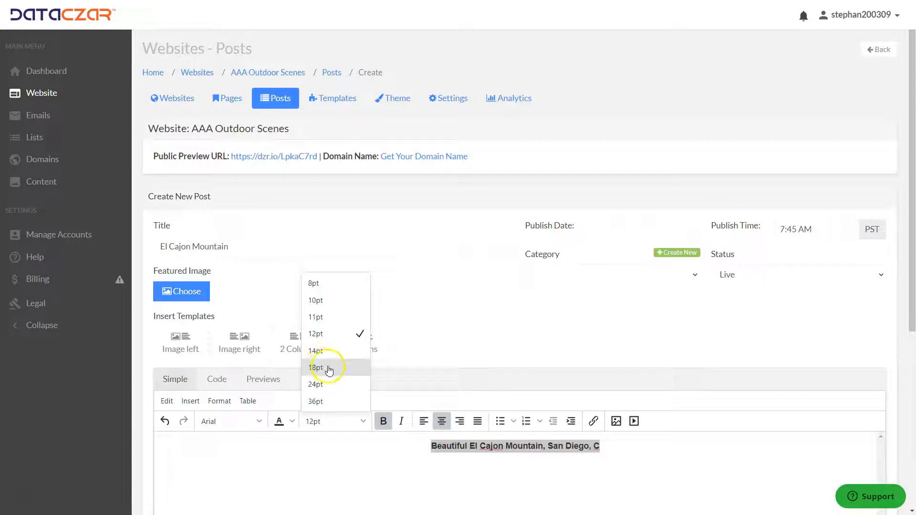
{"action": "left_click", "coordinate": [315, 367]}
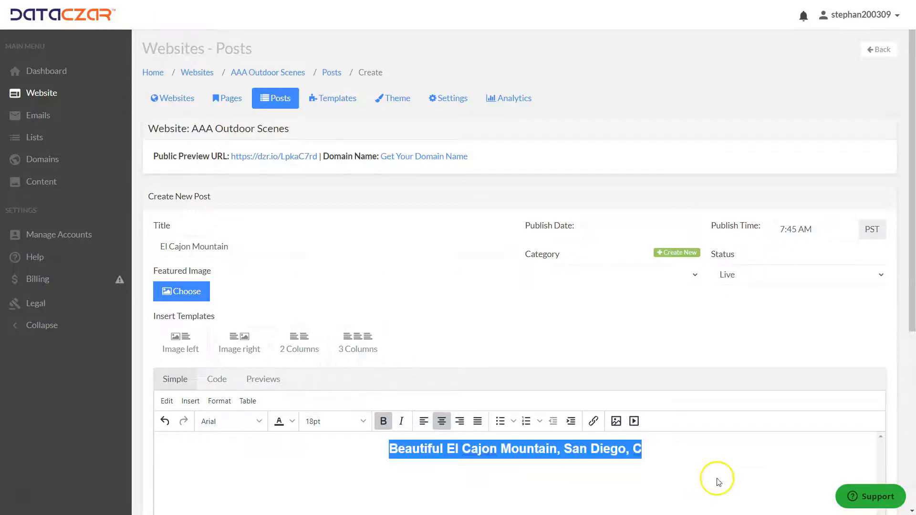
Complete the line to read Beautiful El Cajon Mountain, San Diego, CA.
{"action": "left_click", "coordinate": [685, 451]}
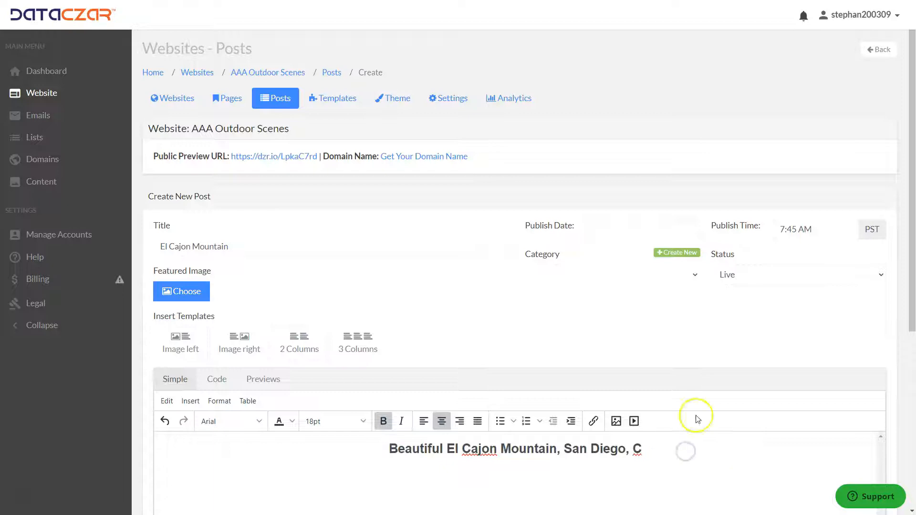
{"action": "type", "text": "A"}
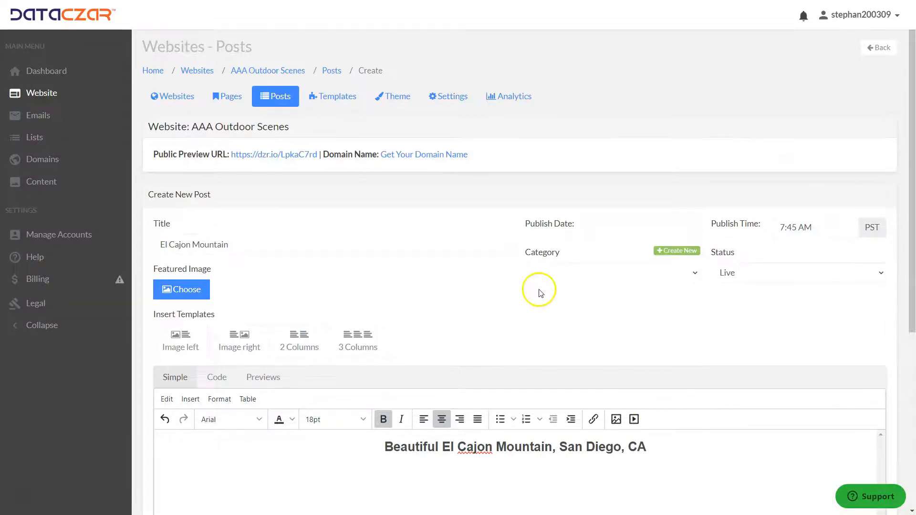
Set the post's featured image to the photo of a hiker standing on a rock above the valley from My Images.
{"action": "scroll", "coordinate": [537, 290], "scroll_direction": "down", "scroll_amount": 2}
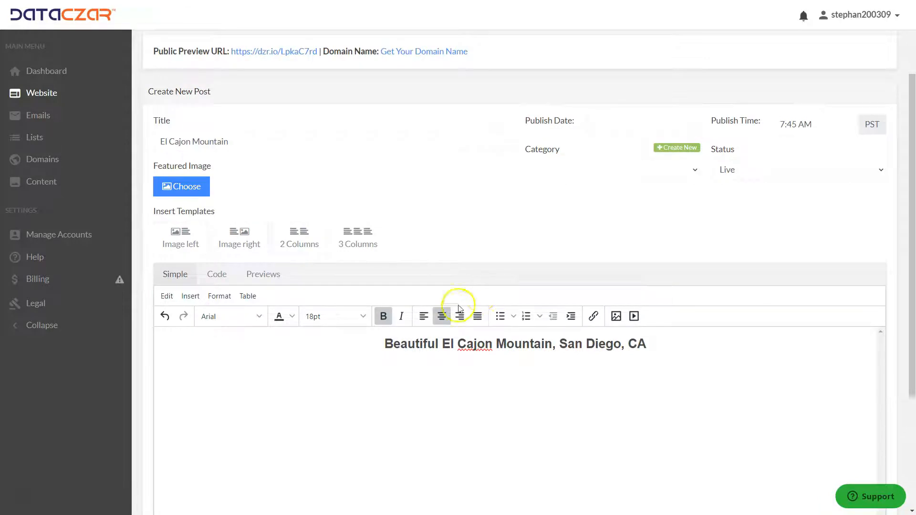
{"action": "left_click", "coordinate": [184, 189]}
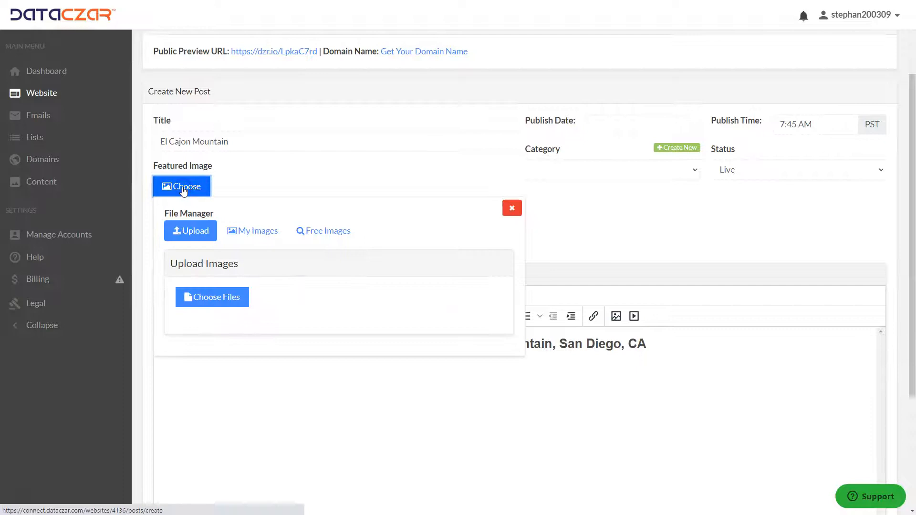
{"action": "left_click", "coordinate": [251, 230]}
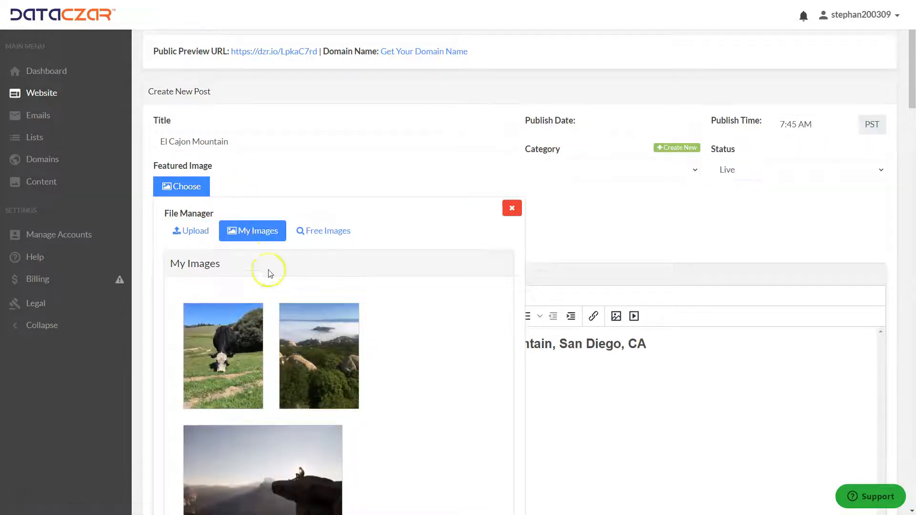
{"action": "scroll", "coordinate": [387, 315], "scroll_direction": "down", "scroll_amount": 10}
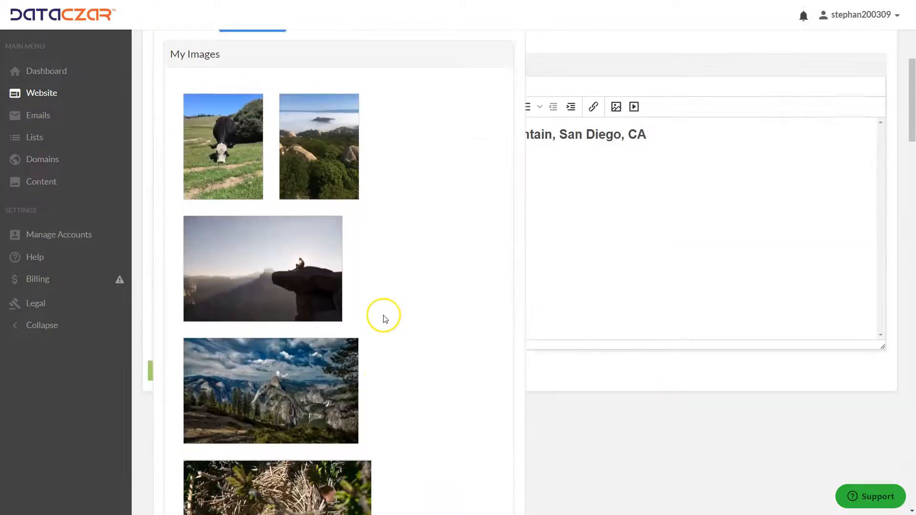
{"action": "scroll", "coordinate": [377, 311], "scroll_direction": "down", "scroll_amount": 13}
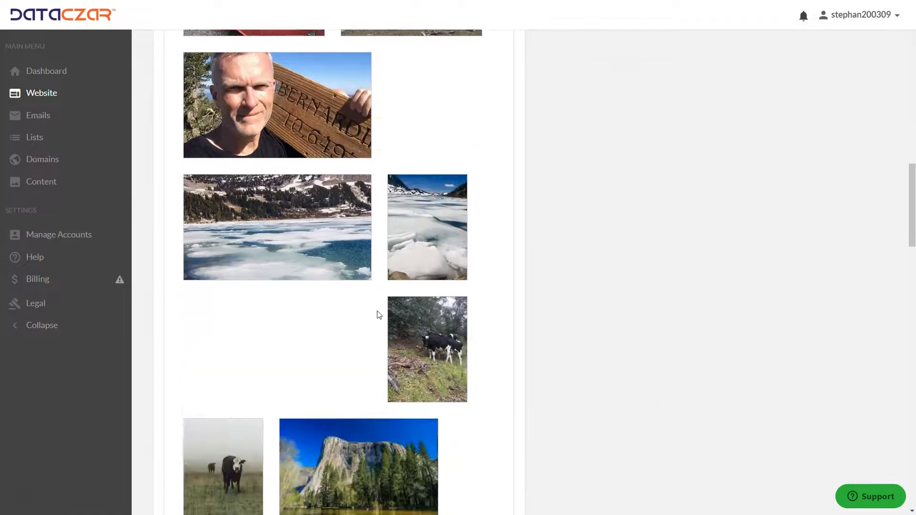
{"action": "scroll", "coordinate": [373, 288], "scroll_direction": "down", "scroll_amount": 3}
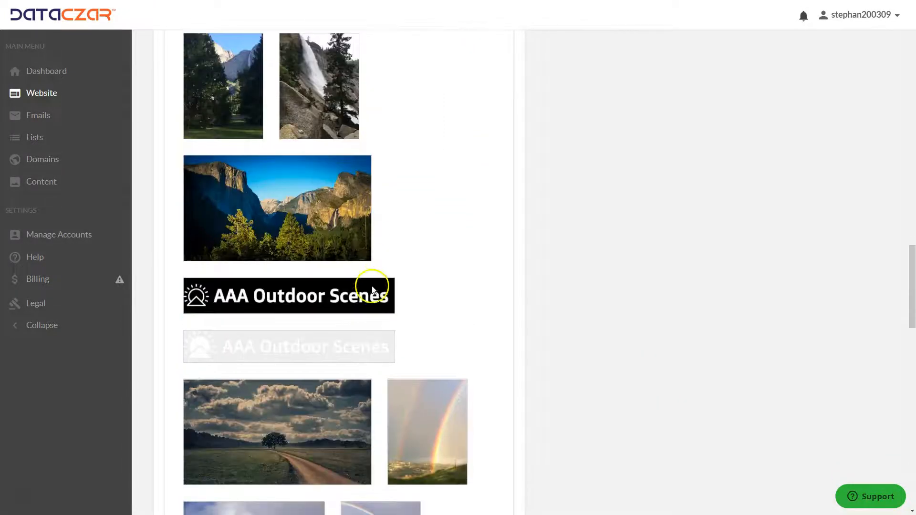
{"action": "mouse_move", "coordinate": [317, 222]}
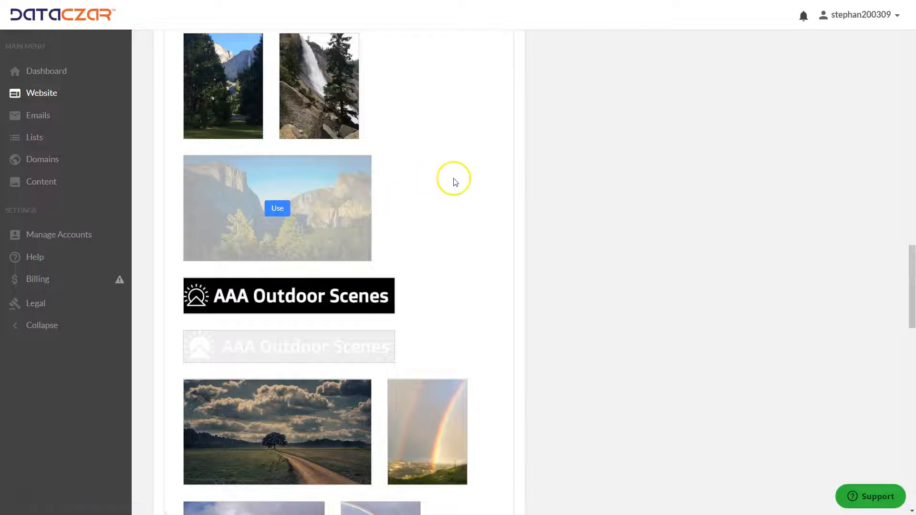
{"action": "scroll", "coordinate": [446, 190], "scroll_direction": "down", "scroll_amount": 6}
{"action": "scroll", "coordinate": [443, 192], "scroll_direction": "down", "scroll_amount": 11}
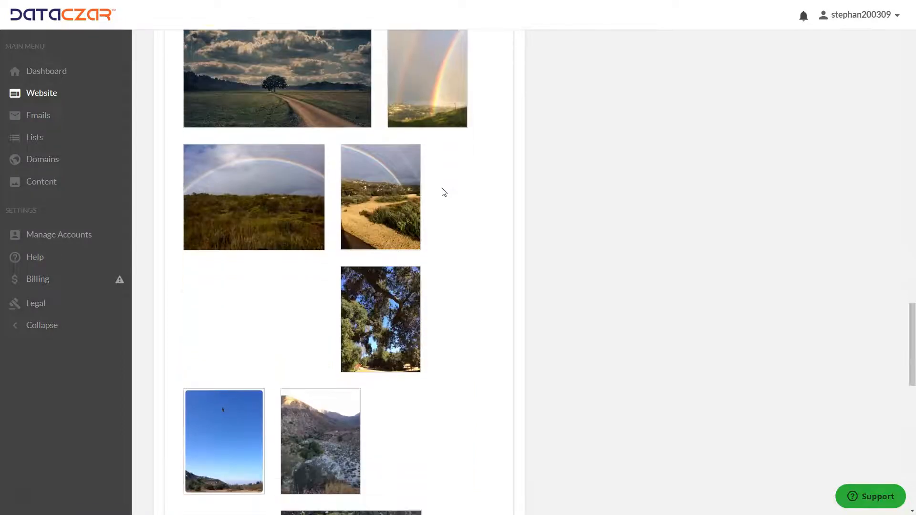
{"action": "scroll", "coordinate": [443, 192], "scroll_direction": "down", "scroll_amount": 4}
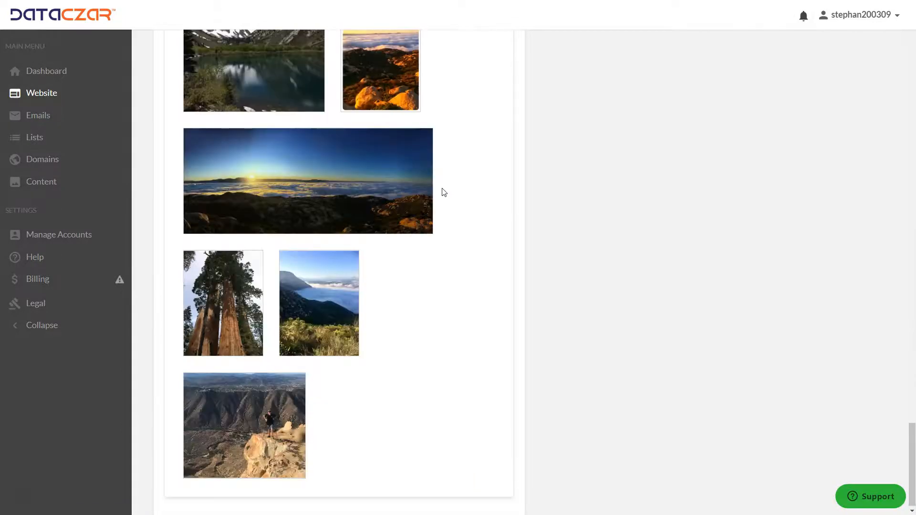
{"action": "scroll", "coordinate": [443, 335], "scroll_direction": "up", "scroll_amount": 2}
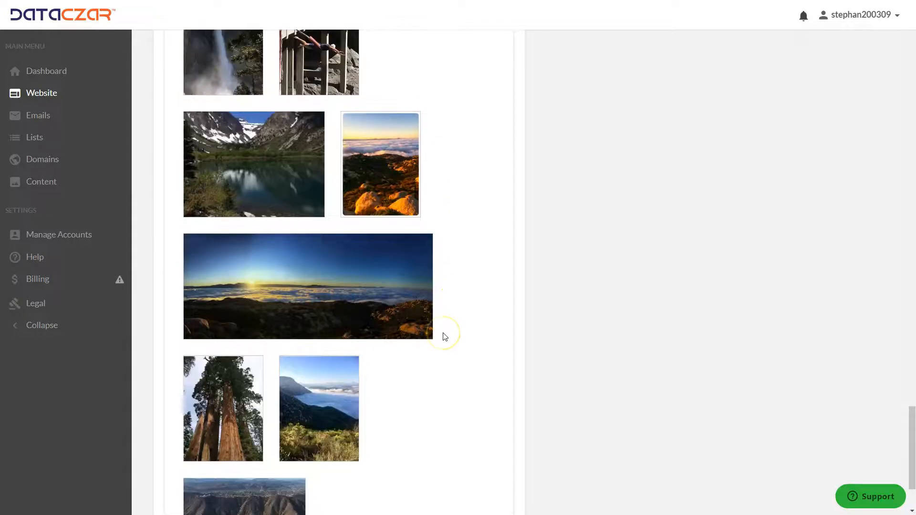
{"action": "scroll", "coordinate": [445, 337], "scroll_direction": "down", "scroll_amount": 1}
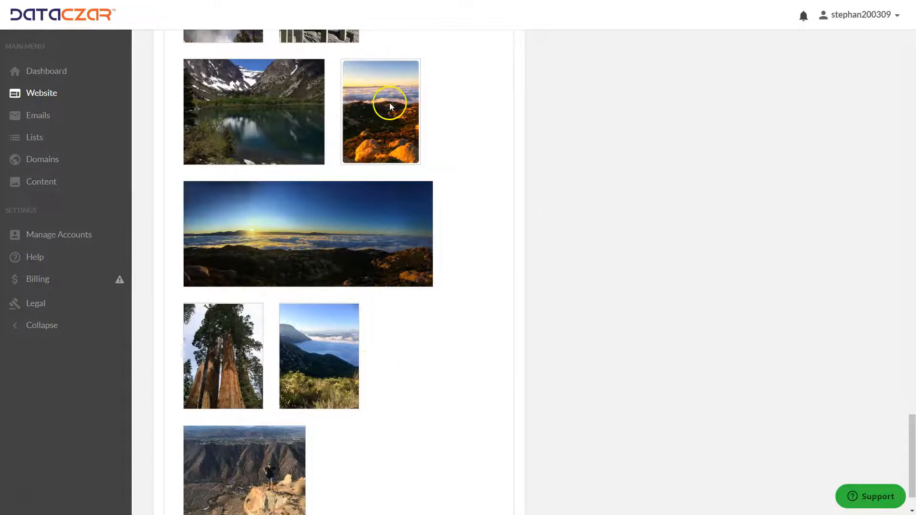
{"action": "left_click", "coordinate": [250, 495]}
{"action": "left_click", "coordinate": [244, 479]}
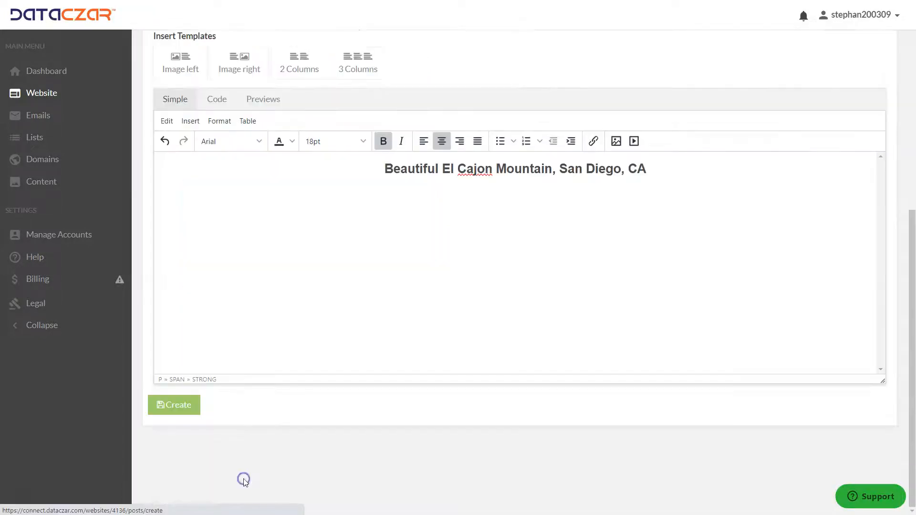
{"action": "scroll", "coordinate": [392, 265], "scroll_direction": "up", "scroll_amount": 4}
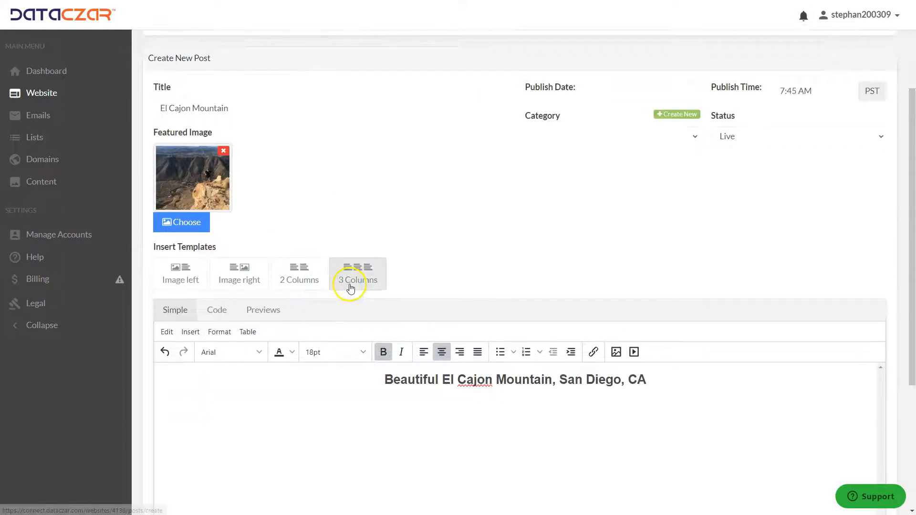
Insert the 2 Columns template into the post body below the title line.
{"action": "scroll", "coordinate": [348, 288], "scroll_direction": "down", "scroll_amount": 2}
{"action": "left_click", "coordinate": [686, 275]}
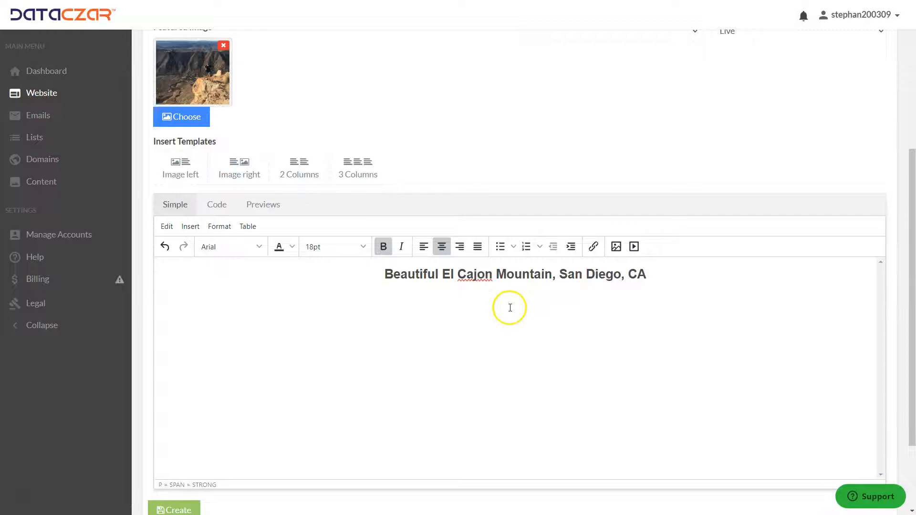
{"action": "left_click", "coordinate": [301, 178]}
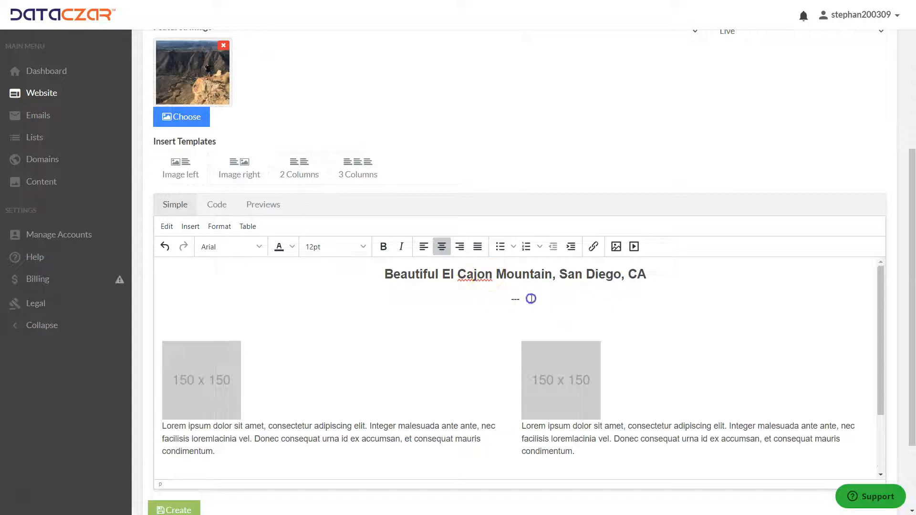
Remove the stray dash lines and the Lorem ipsum placeholder text from both template columns.
{"action": "key", "text": "Delete"}
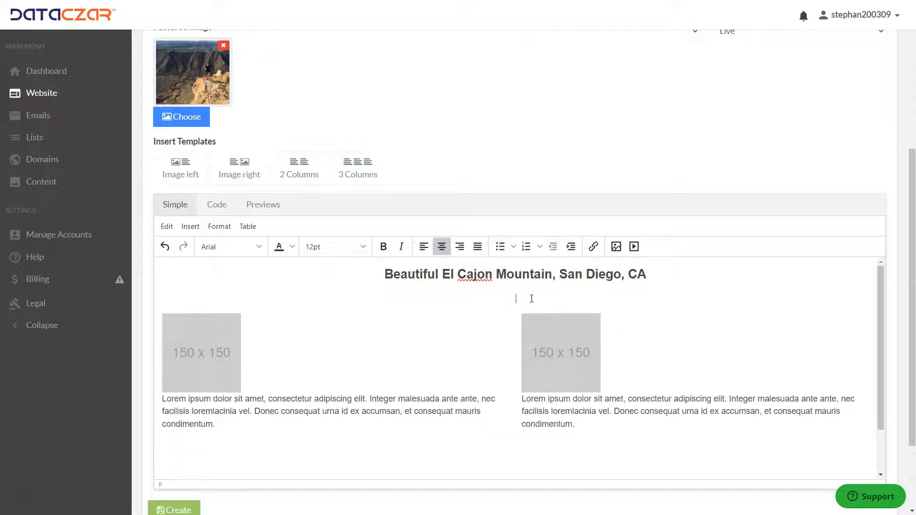
{"action": "scroll", "coordinate": [529, 343], "scroll_direction": "down", "scroll_amount": 1}
{"action": "left_click", "coordinate": [526, 433]}
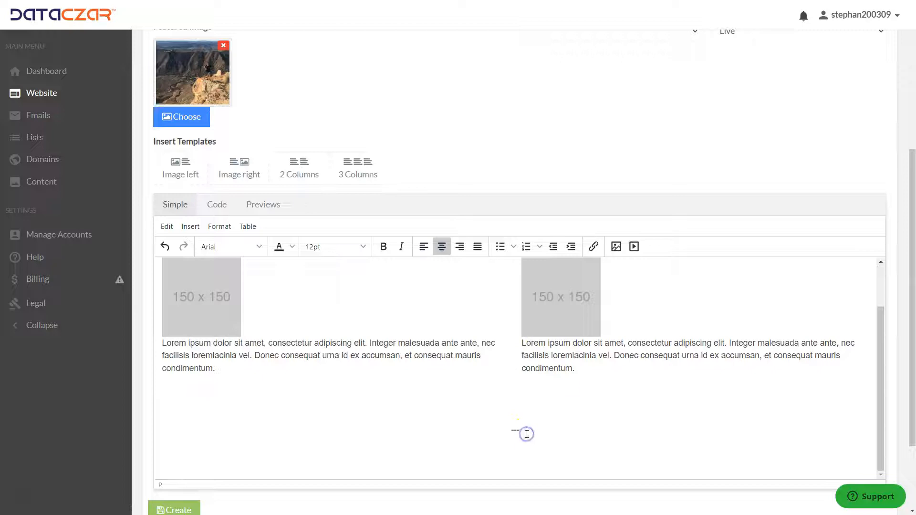
{"action": "left_click", "coordinate": [526, 433]}
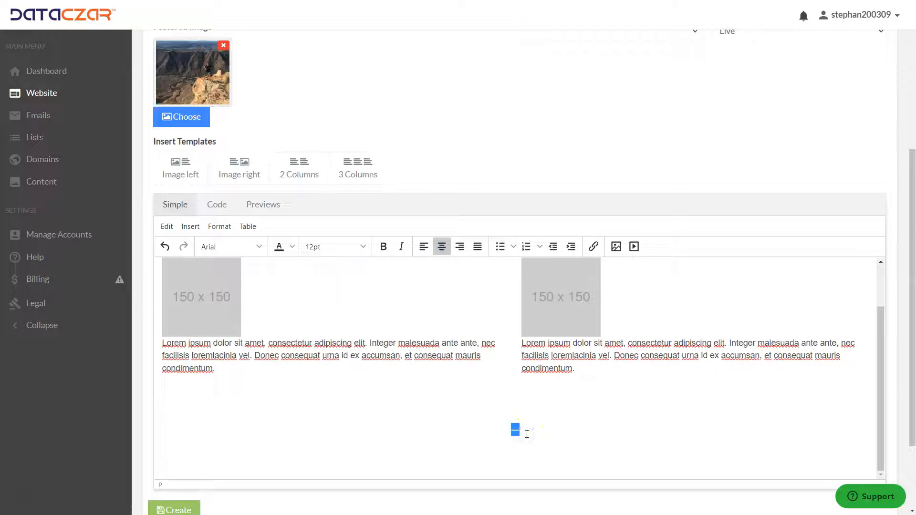
{"action": "key", "text": "Delete"}
{"action": "key", "text": "Delete"}
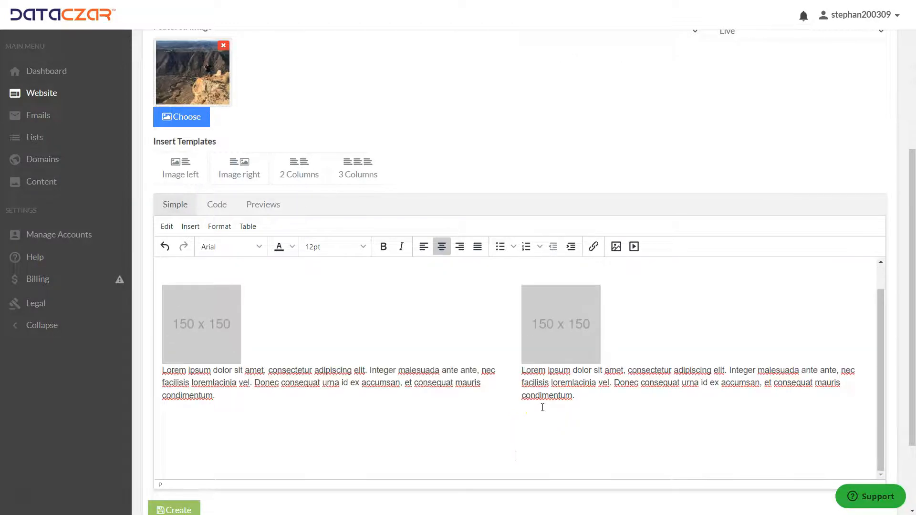
{"action": "triple_click", "coordinate": [227, 396]}
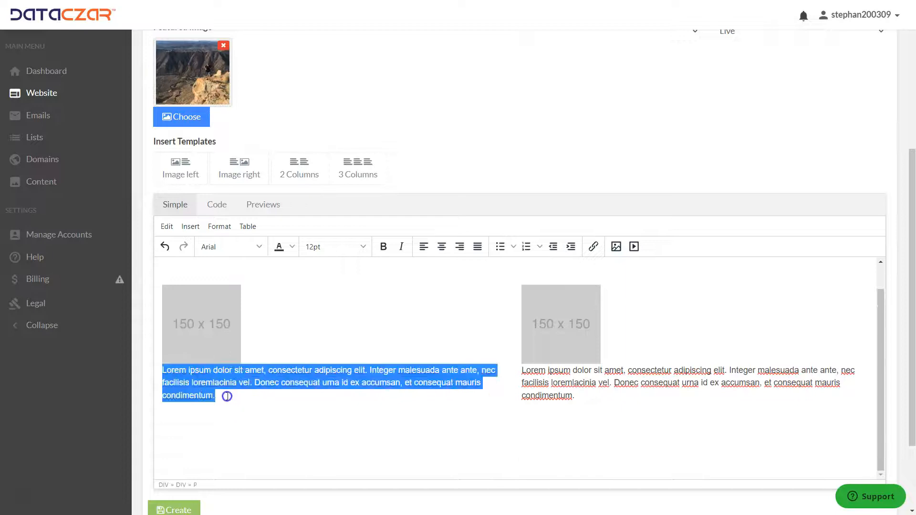
{"action": "key", "text": "Delete"}
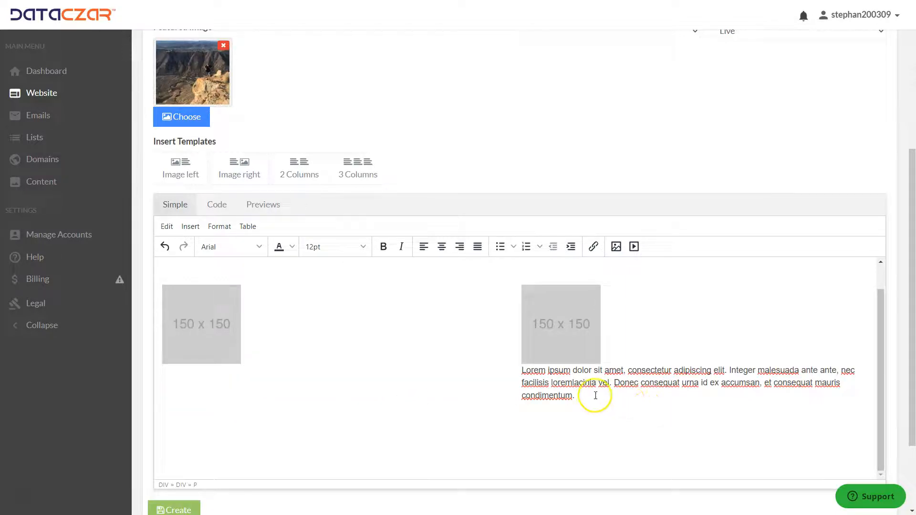
{"action": "triple_click", "coordinate": [583, 395]}
{"action": "key", "text": "Delete"}
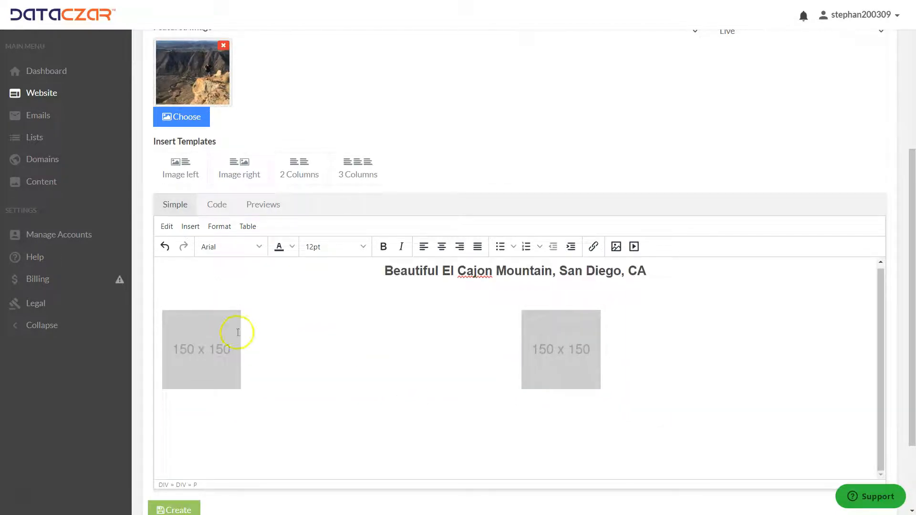
Center both 150 x 150 placeholder images within their columns.
{"action": "left_click", "coordinate": [223, 340]}
{"action": "left_click", "coordinate": [441, 246]}
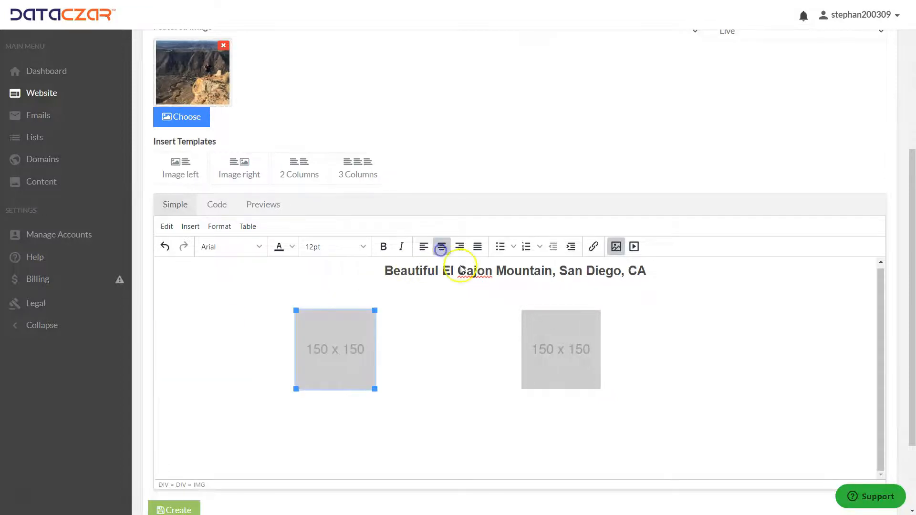
{"action": "left_click", "coordinate": [565, 333]}
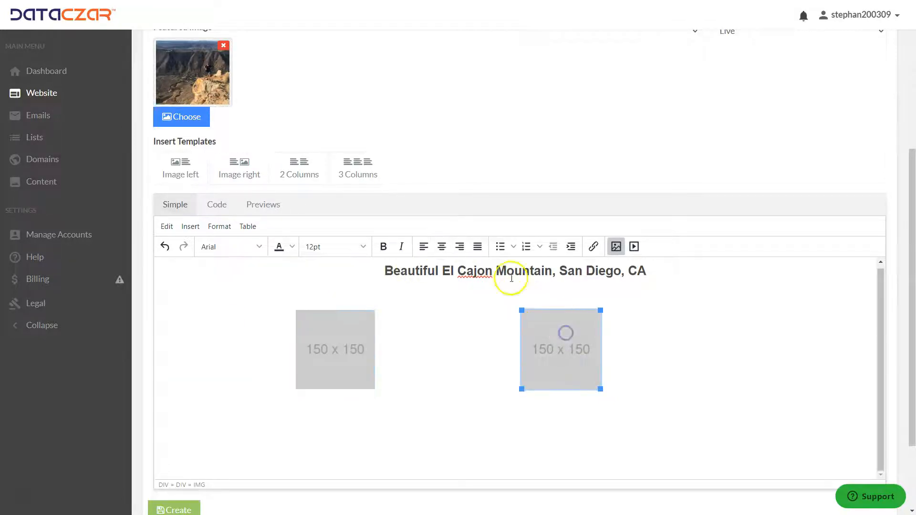
{"action": "left_click", "coordinate": [441, 246]}
Replace the left placeholder image with the fog-covered hills photo from My Images.
{"action": "left_click", "coordinate": [352, 353]}
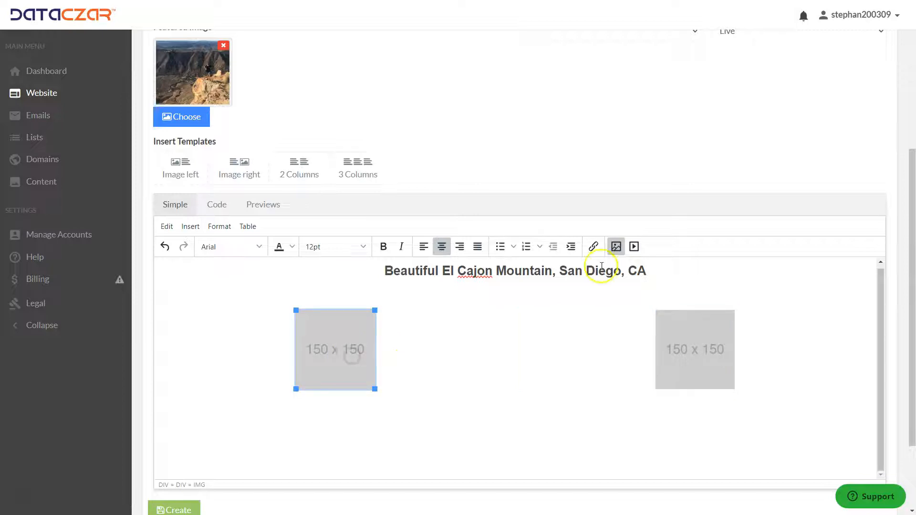
{"action": "left_click", "coordinate": [616, 246]}
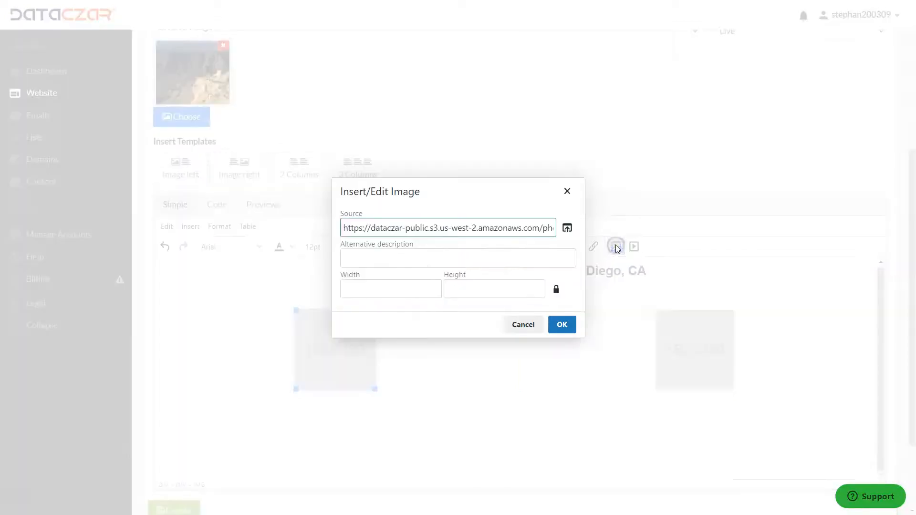
{"action": "left_click", "coordinate": [566, 227]}
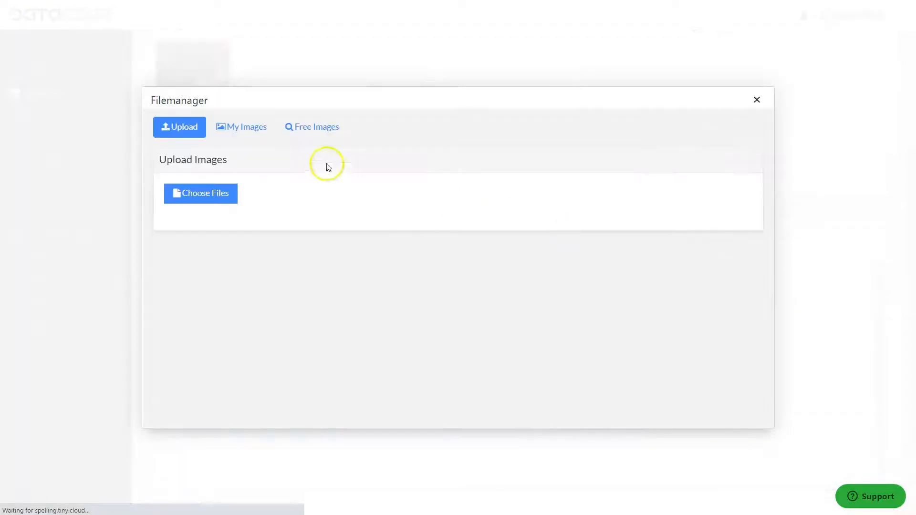
{"action": "left_click", "coordinate": [241, 128]}
{"action": "scroll", "coordinate": [462, 301], "scroll_direction": "down", "scroll_amount": 15}
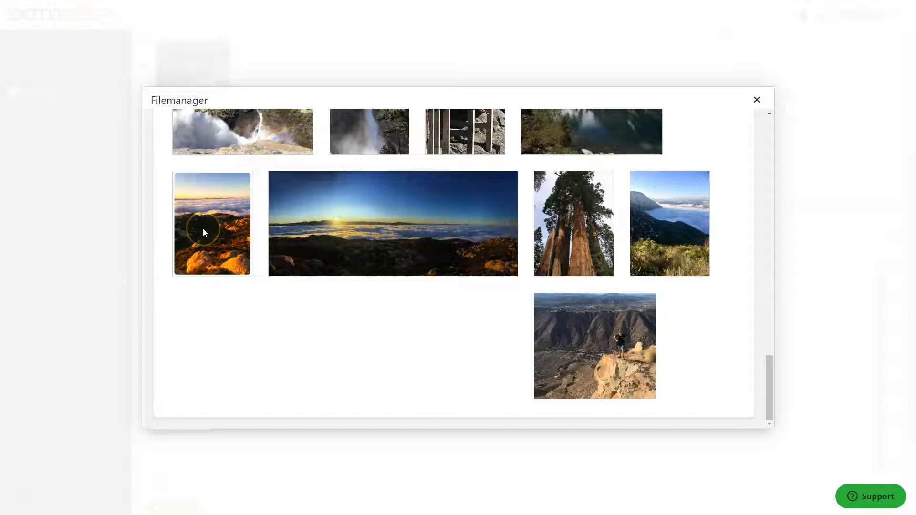
{"action": "mouse_move", "coordinate": [205, 230]}
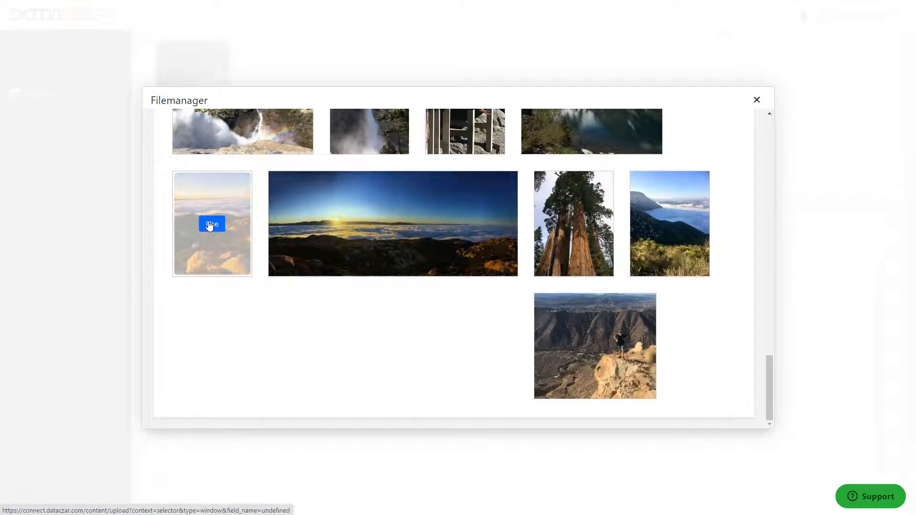
{"action": "scroll", "coordinate": [402, 273], "scroll_direction": "up", "scroll_amount": 2}
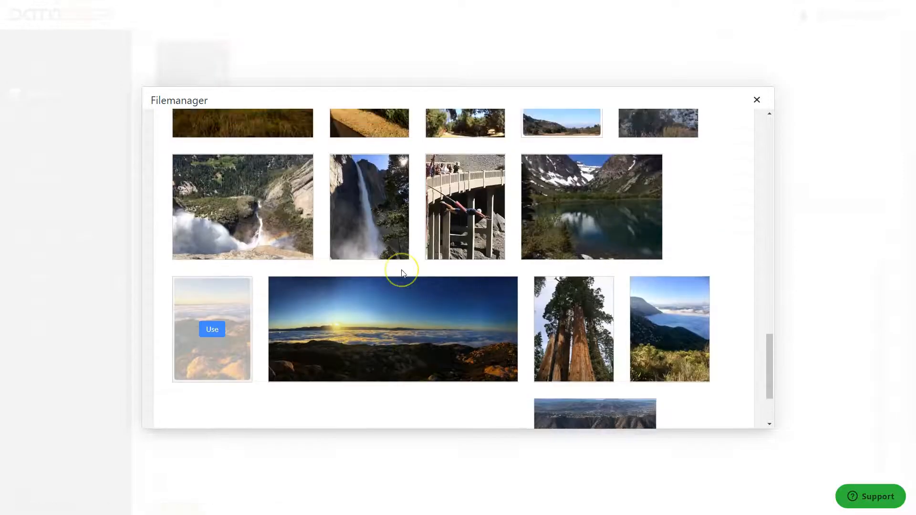
{"action": "scroll", "coordinate": [402, 273], "scroll_direction": "down", "scroll_amount": 2}
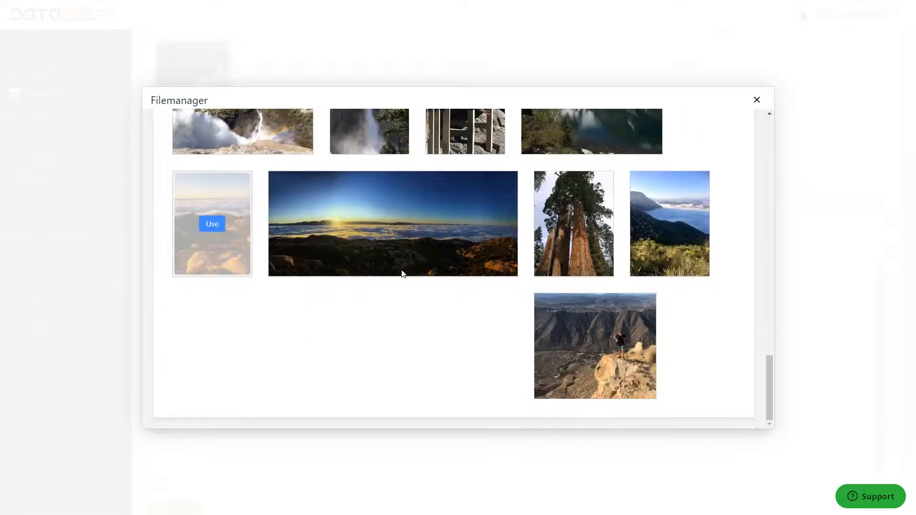
{"action": "scroll", "coordinate": [401, 274], "scroll_direction": "up", "scroll_amount": 3}
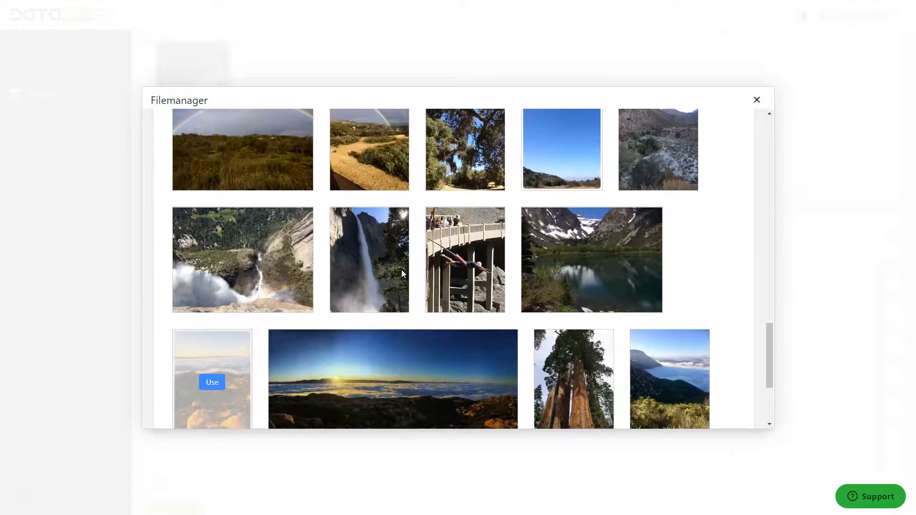
{"action": "scroll", "coordinate": [401, 273], "scroll_direction": "up", "scroll_amount": 10}
{"action": "scroll", "coordinate": [401, 274], "scroll_direction": "up", "scroll_amount": 7}
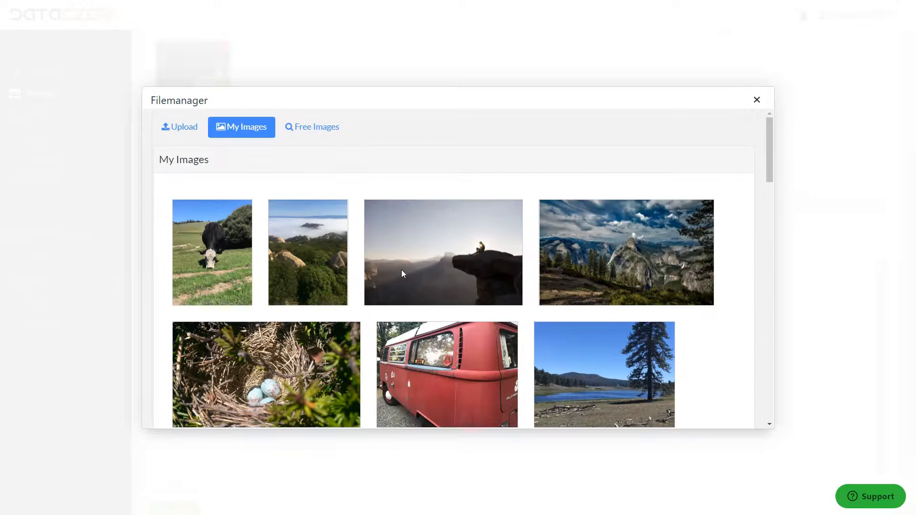
{"action": "left_click", "coordinate": [305, 246]}
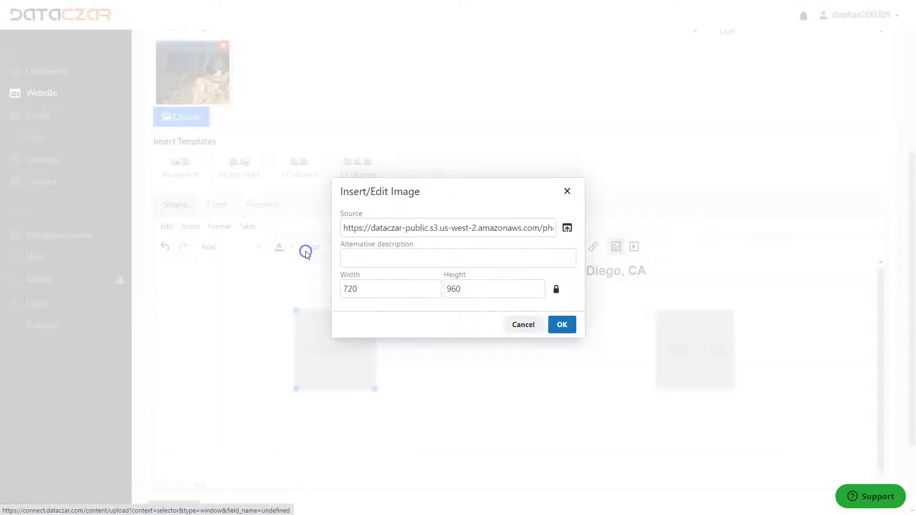
{"action": "left_click", "coordinate": [564, 324]}
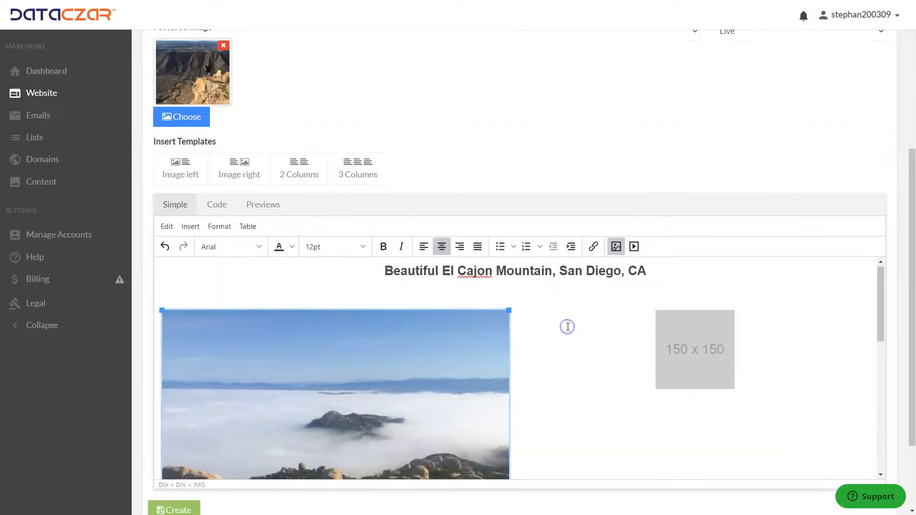
Replace the right placeholder image with the cloud-filled valley photo from My Images.
{"action": "left_click", "coordinate": [700, 355]}
{"action": "left_click", "coordinate": [616, 246]}
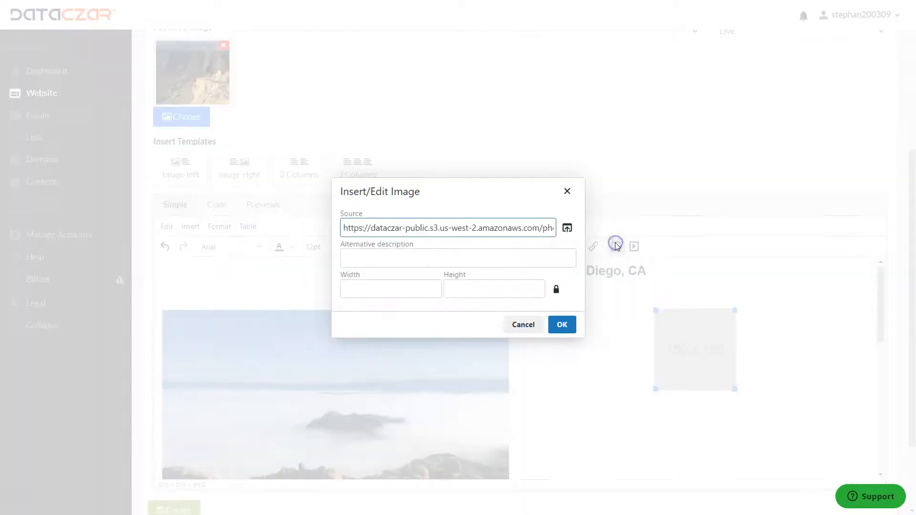
{"action": "left_click", "coordinate": [567, 227]}
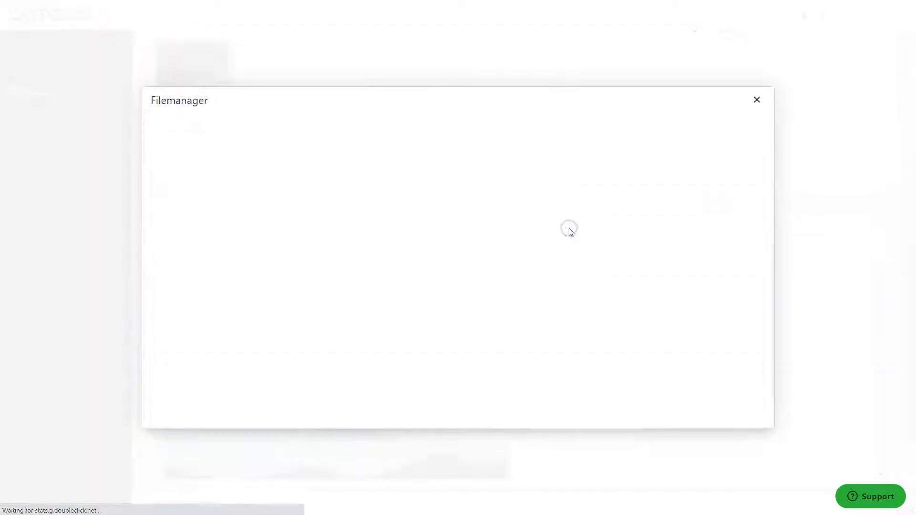
{"action": "left_click", "coordinate": [252, 127]}
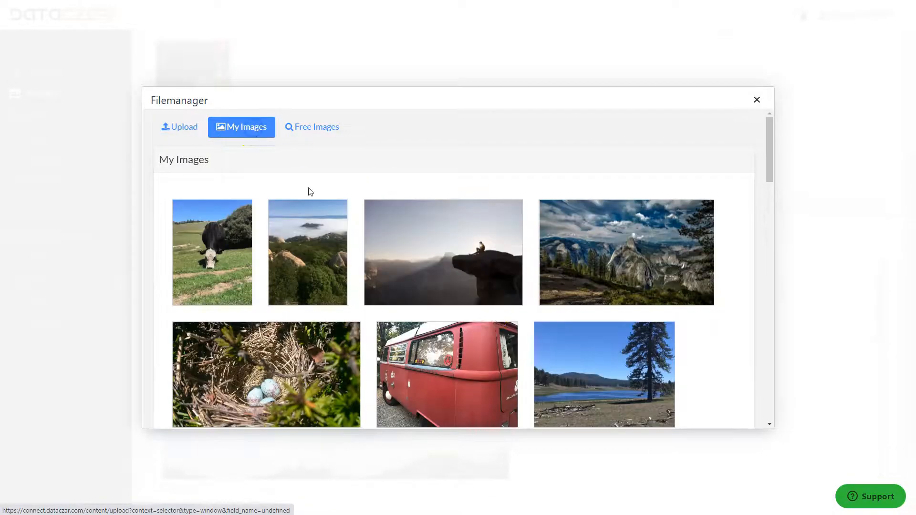
{"action": "scroll", "coordinate": [491, 317], "scroll_direction": "down", "scroll_amount": 20}
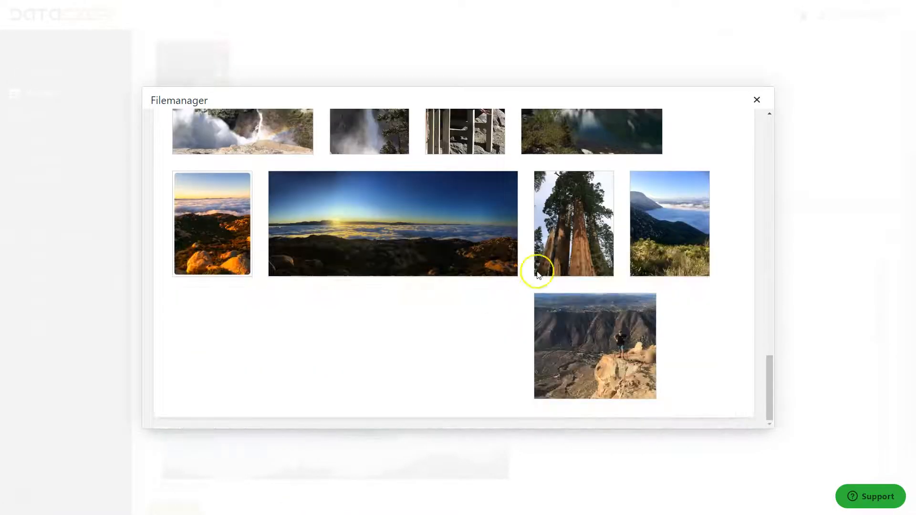
{"action": "left_click", "coordinate": [677, 226]}
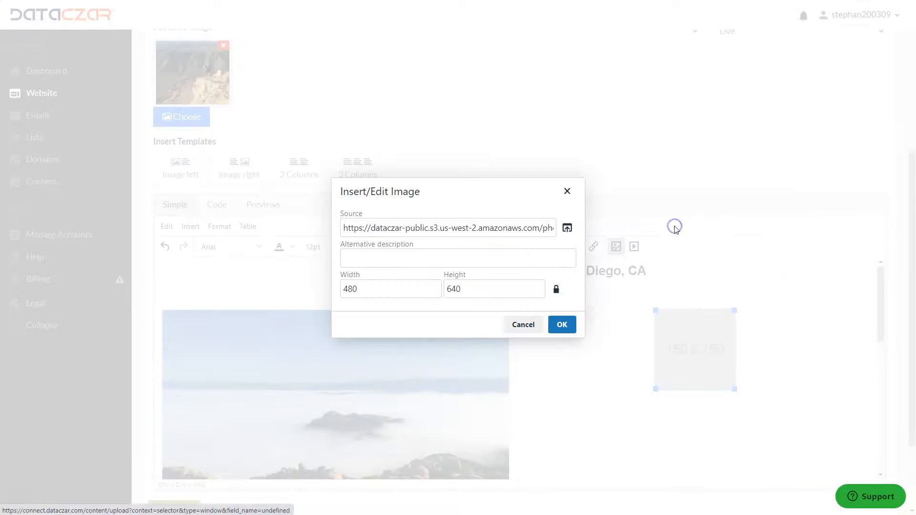
{"action": "left_click", "coordinate": [562, 323]}
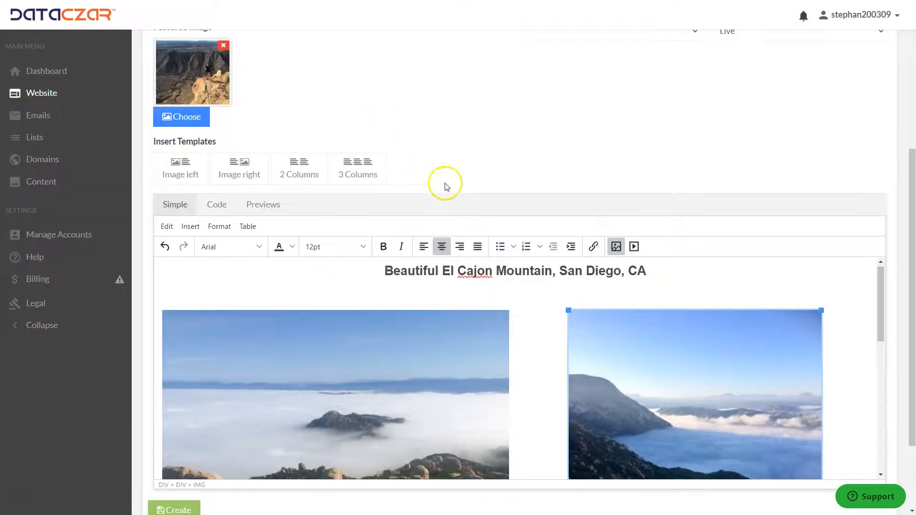
Resize both column images to a matching size and create the post.
{"action": "scroll", "coordinate": [446, 187], "scroll_direction": "up", "scroll_amount": 5}
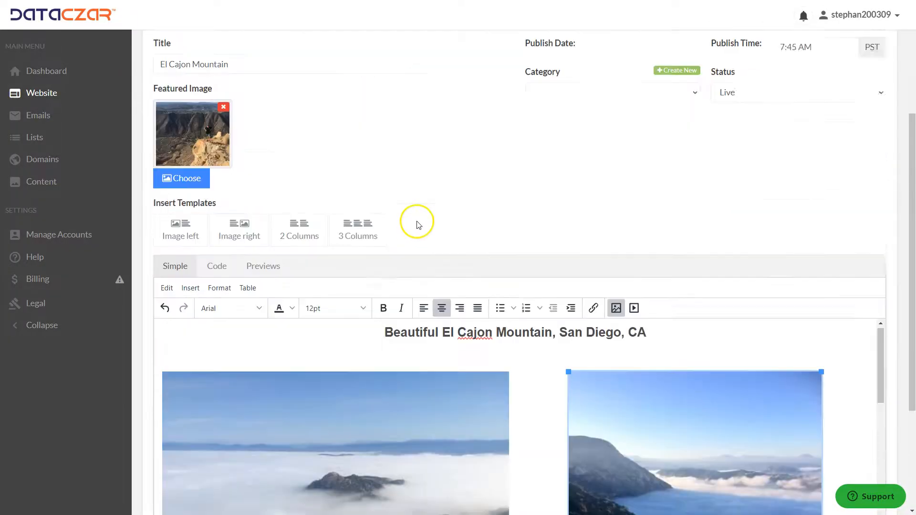
{"action": "scroll", "coordinate": [417, 220], "scroll_direction": "down", "scroll_amount": 5}
{"action": "scroll", "coordinate": [522, 287], "scroll_direction": "down", "scroll_amount": 10}
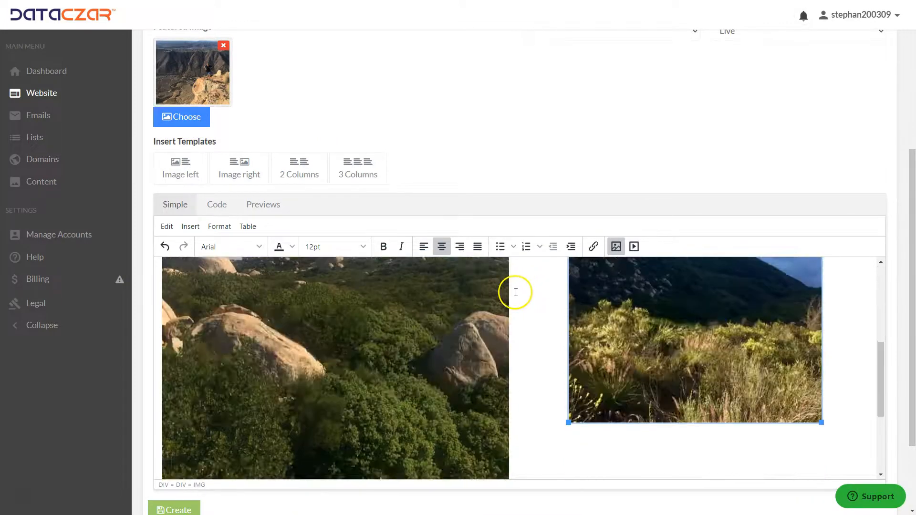
{"action": "scroll", "coordinate": [532, 332], "scroll_direction": "up", "scroll_amount": 3}
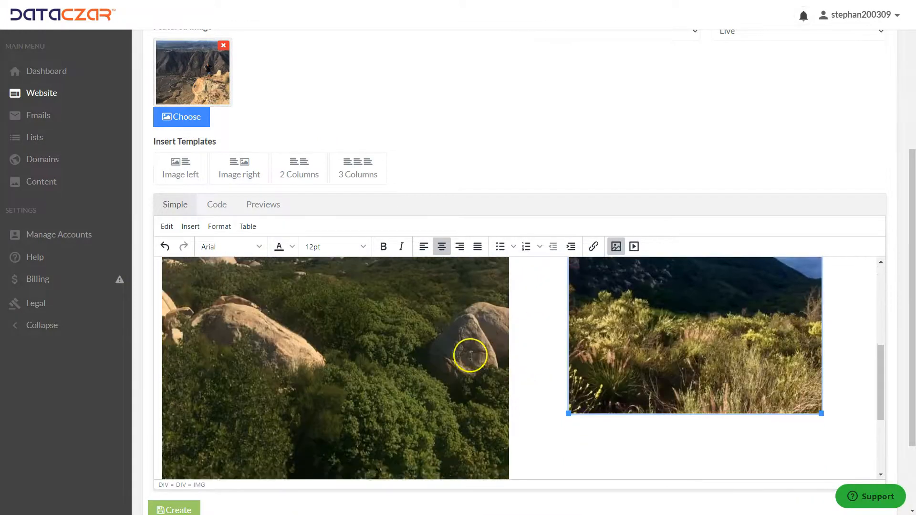
{"action": "scroll", "coordinate": [471, 351], "scroll_direction": "down", "scroll_amount": 3}
{"action": "left_click", "coordinate": [421, 351]}
{"action": "left_click_drag", "start_coordinate": [507, 388], "coordinate": [463, 327]}
{"action": "left_click", "coordinate": [629, 299]}
{"action": "left_click_drag", "start_coordinate": [569, 328], "coordinate": [540, 384]}
{"action": "left_click", "coordinate": [437, 362]}
{"action": "left_click_drag", "start_coordinate": [484, 389], "coordinate": [484, 385]}
{"action": "scroll", "coordinate": [484, 384], "scroll_direction": "up", "scroll_amount": 5}
{"action": "scroll", "coordinate": [484, 383], "scroll_direction": "down", "scroll_amount": 8}
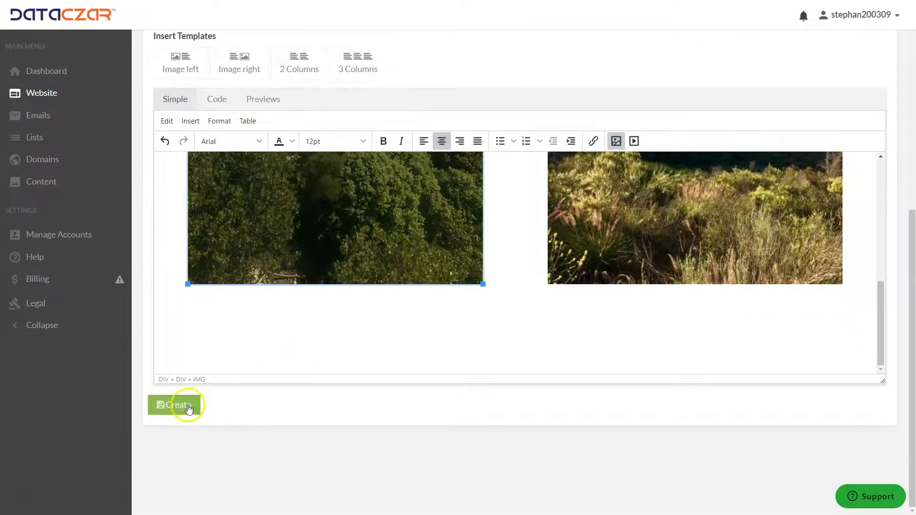
{"action": "left_click", "coordinate": [189, 408]}
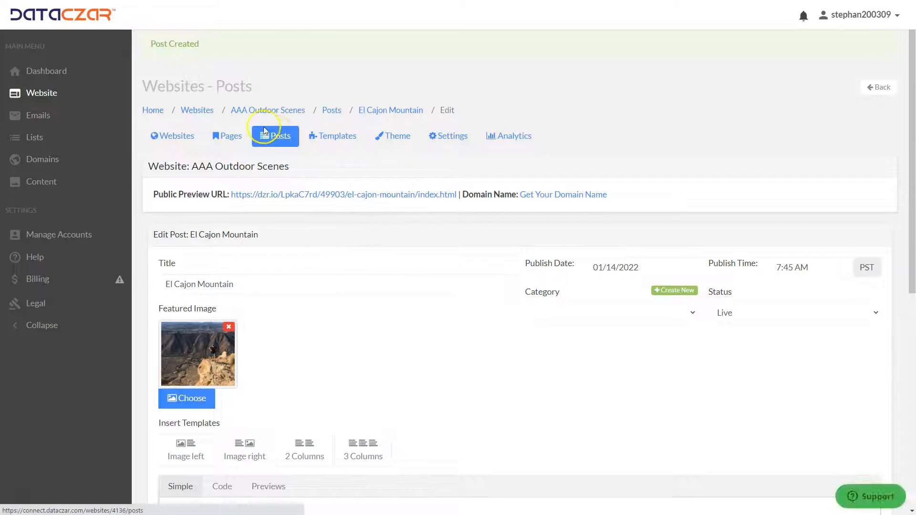
Open the Home page for editing and turn off Include Posts.
{"action": "left_click", "coordinate": [231, 138]}
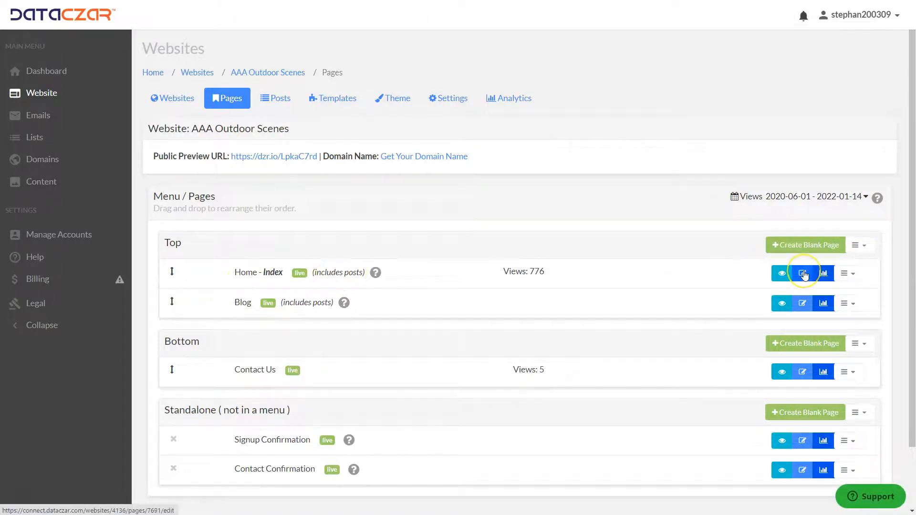
{"action": "left_click", "coordinate": [804, 274]}
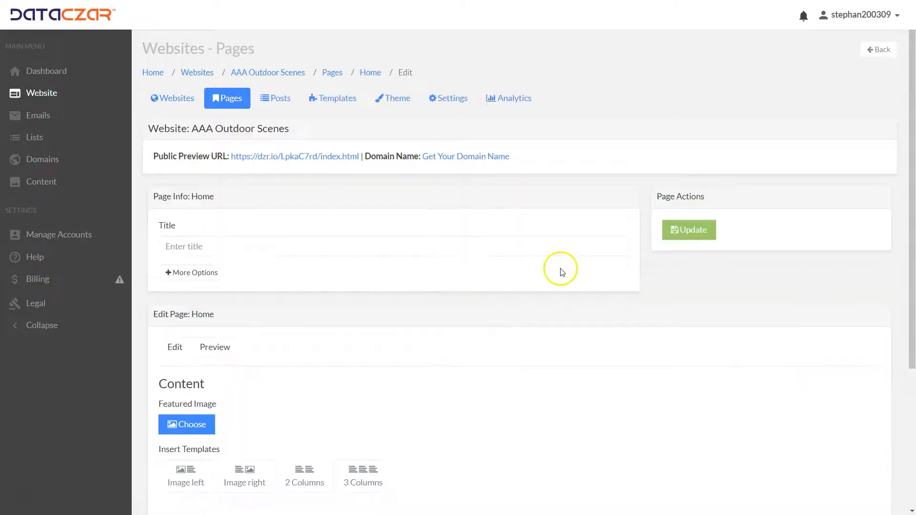
{"action": "scroll", "coordinate": [306, 272], "scroll_direction": "down", "scroll_amount": 6}
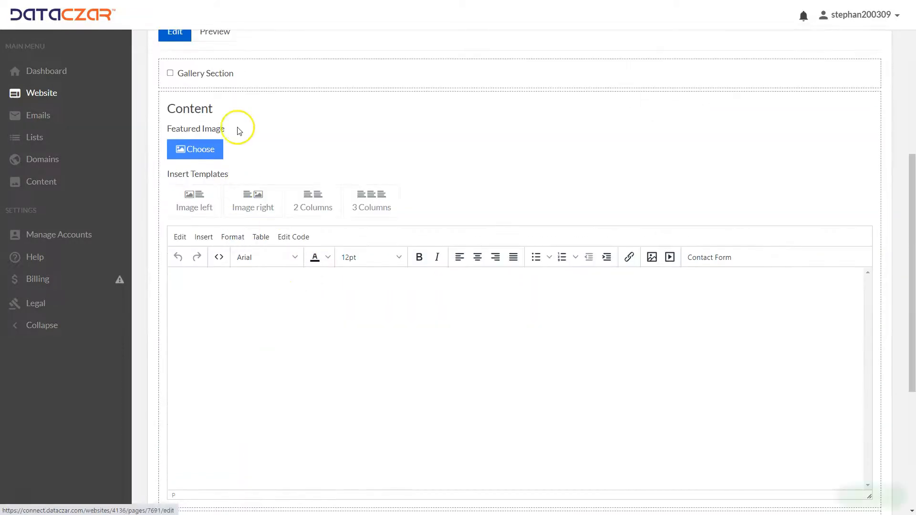
{"action": "scroll", "coordinate": [231, 74], "scroll_direction": "up", "scroll_amount": 3}
{"action": "scroll", "coordinate": [331, 260], "scroll_direction": "down", "scroll_amount": 8}
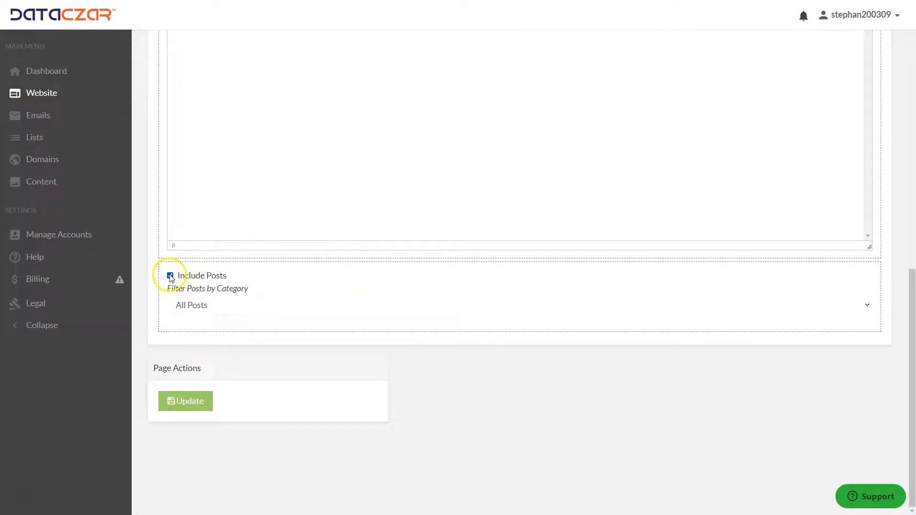
{"action": "left_click", "coordinate": [170, 276]}
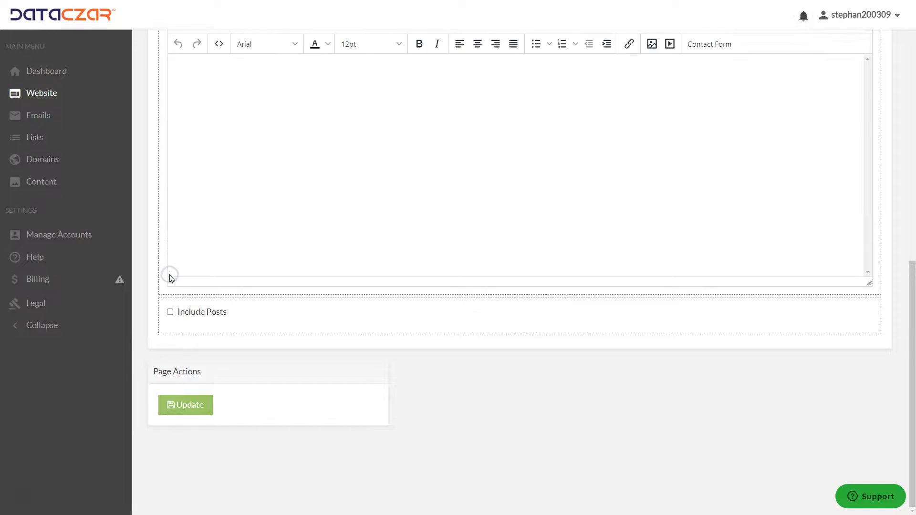
Set the Home page's featured image to the Yosemite valley photo from My Images.
{"action": "scroll", "coordinate": [359, 241], "scroll_direction": "up", "scroll_amount": 5}
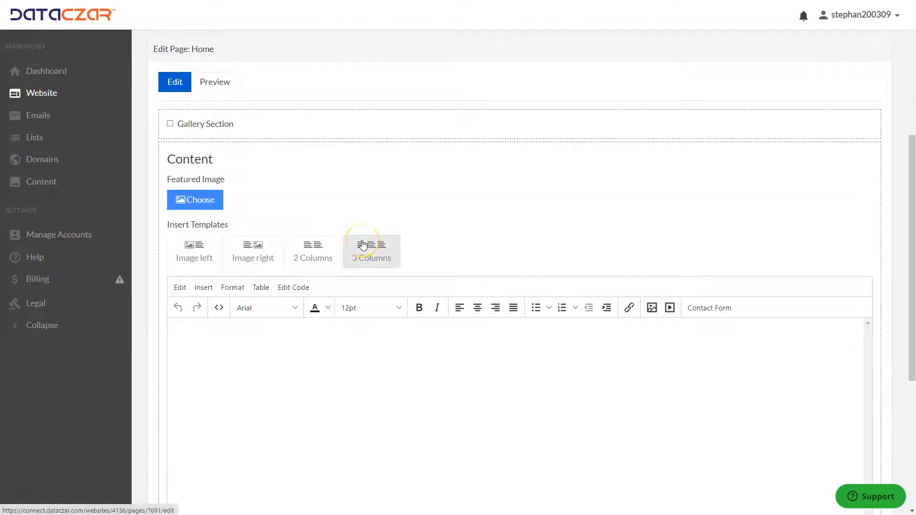
{"action": "scroll", "coordinate": [363, 244], "scroll_direction": "down", "scroll_amount": 2}
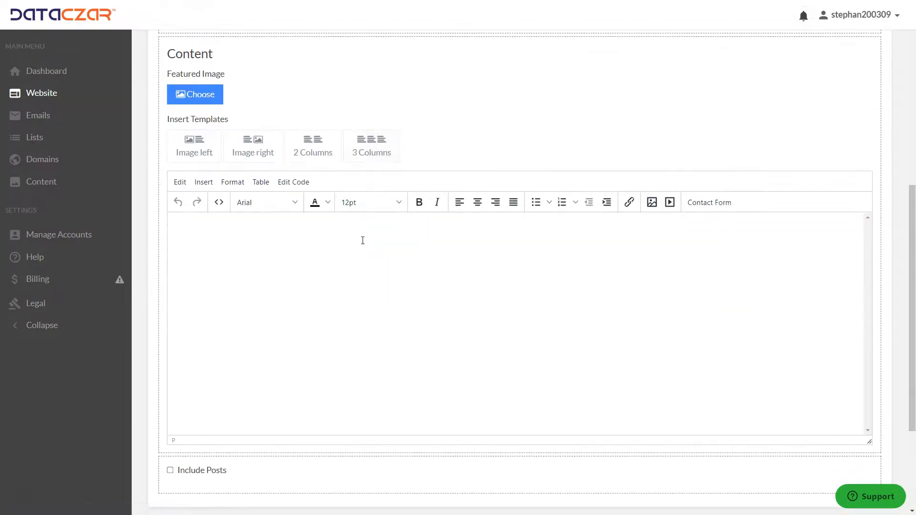
{"action": "left_click", "coordinate": [304, 244]}
{"action": "left_click", "coordinate": [215, 101]}
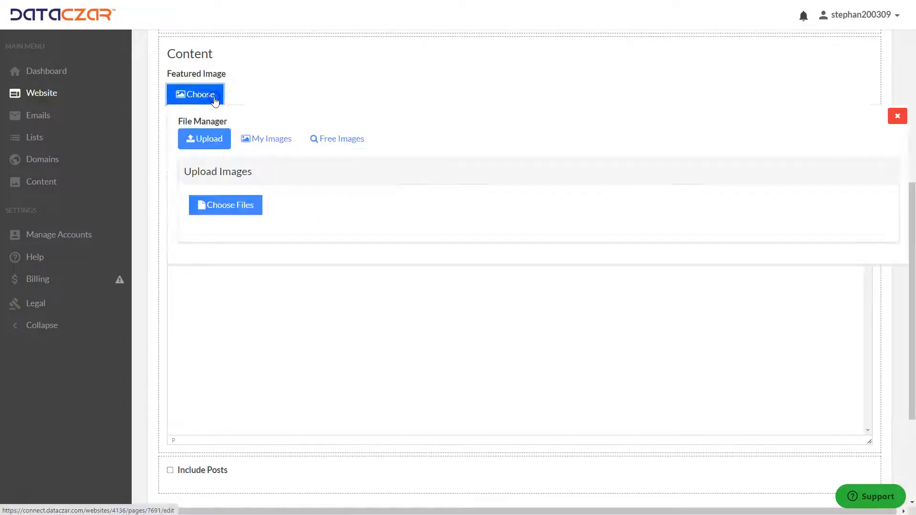
{"action": "left_click", "coordinate": [268, 139]}
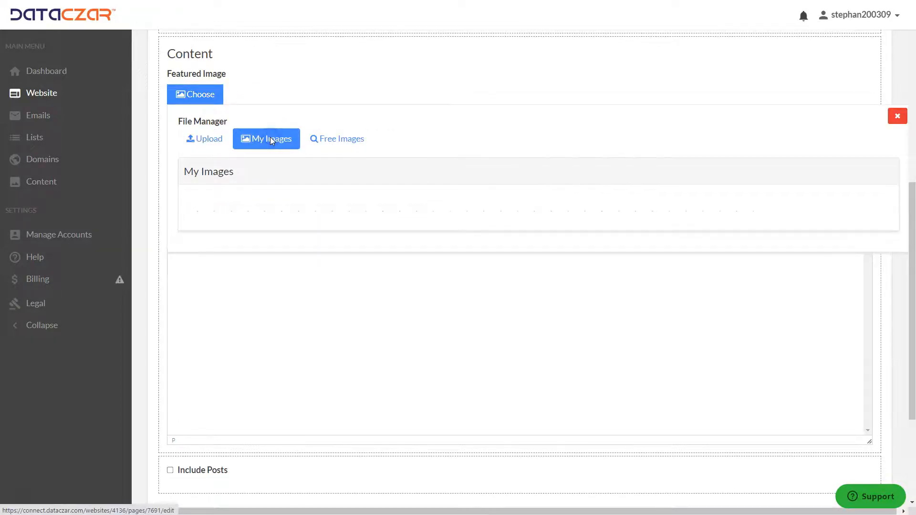
{"action": "scroll", "coordinate": [414, 305], "scroll_direction": "down", "scroll_amount": 9}
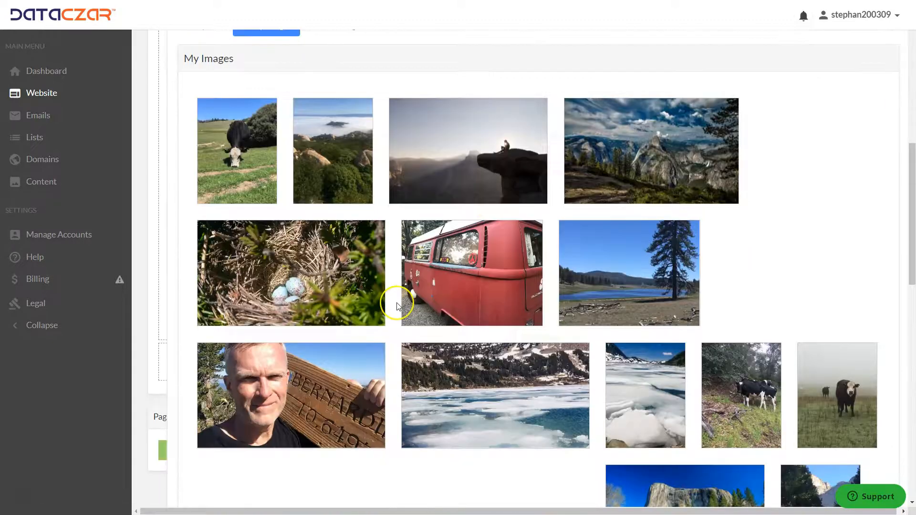
{"action": "scroll", "coordinate": [398, 307], "scroll_direction": "down", "scroll_amount": 1}
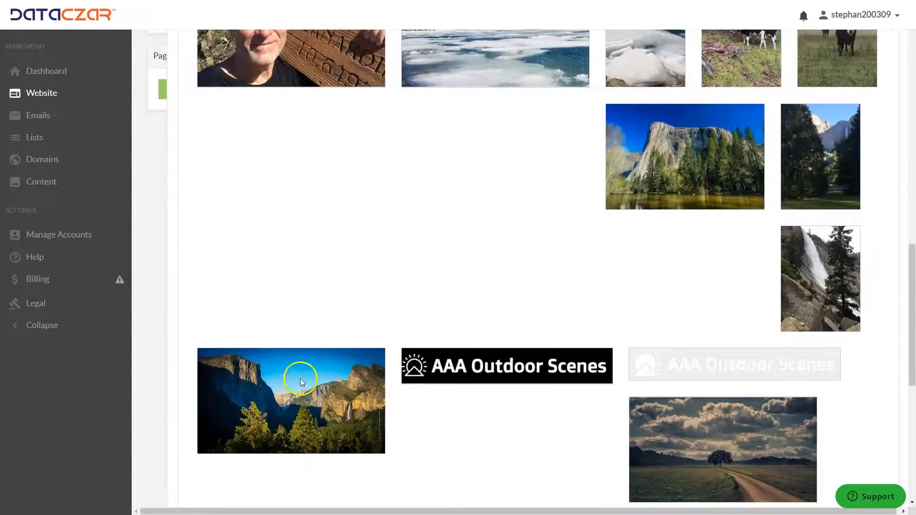
{"action": "left_click", "coordinate": [291, 400]}
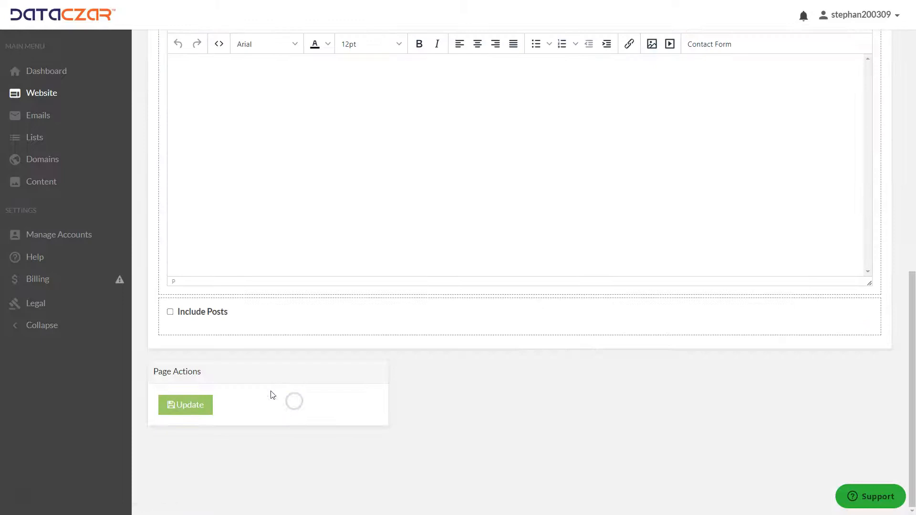
Paste the welcome text into the Home page content area.
{"action": "scroll", "coordinate": [292, 225], "scroll_direction": "up", "scroll_amount": 5}
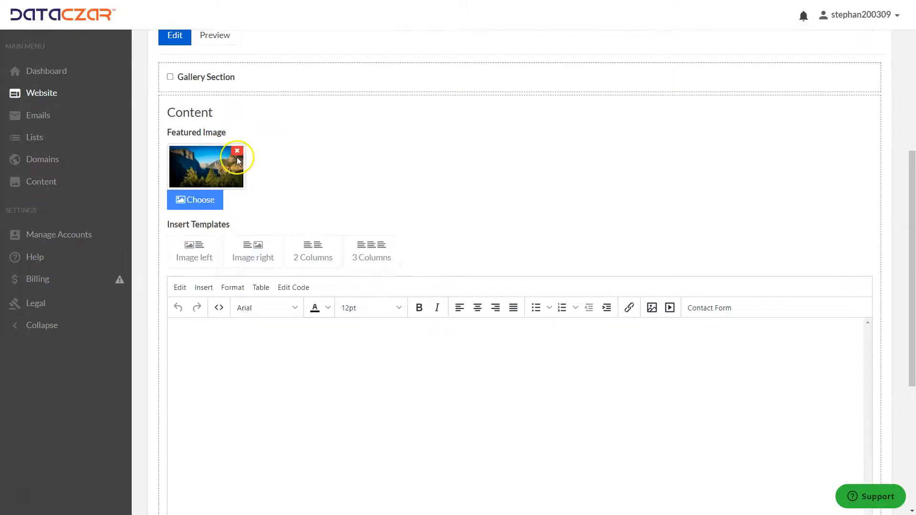
{"action": "left_click", "coordinate": [490, 336]}
{"action": "left_click", "coordinate": [182, 343]}
{"action": "type", "text": "Welcome to Webinar AAA Outdoor Scenes!! We specialize in hiking, photography and the great outdoors! Sign up for our Newsletter below to receive informative updates, fun trails, cool photos and more!"}
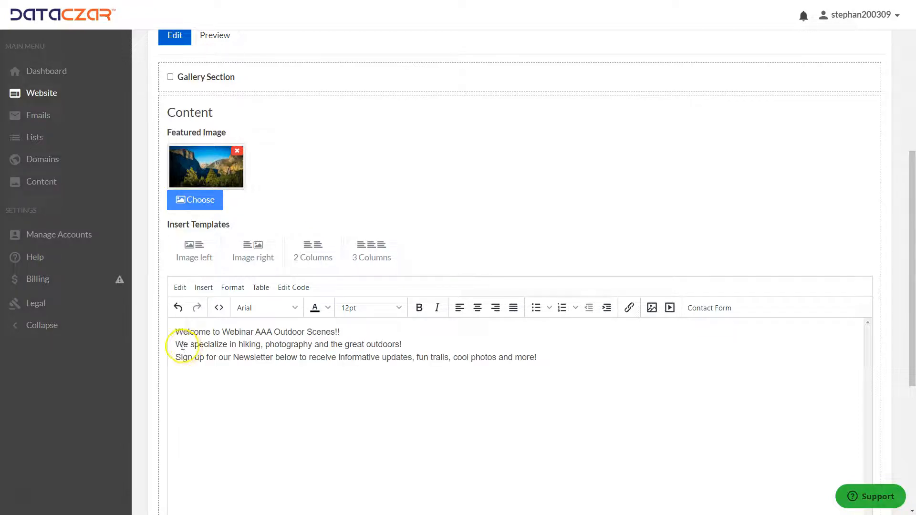
Center the first two welcome lines and insert three blank lines before the newsletter sign-up sentence.
{"action": "left_click_drag", "start_coordinate": [175, 330], "coordinate": [628, 351]}
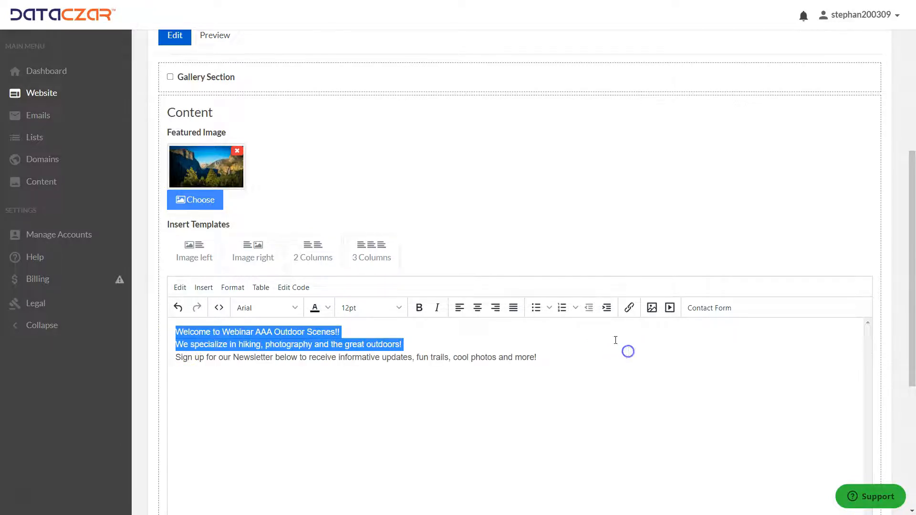
{"action": "left_click", "coordinate": [478, 308]}
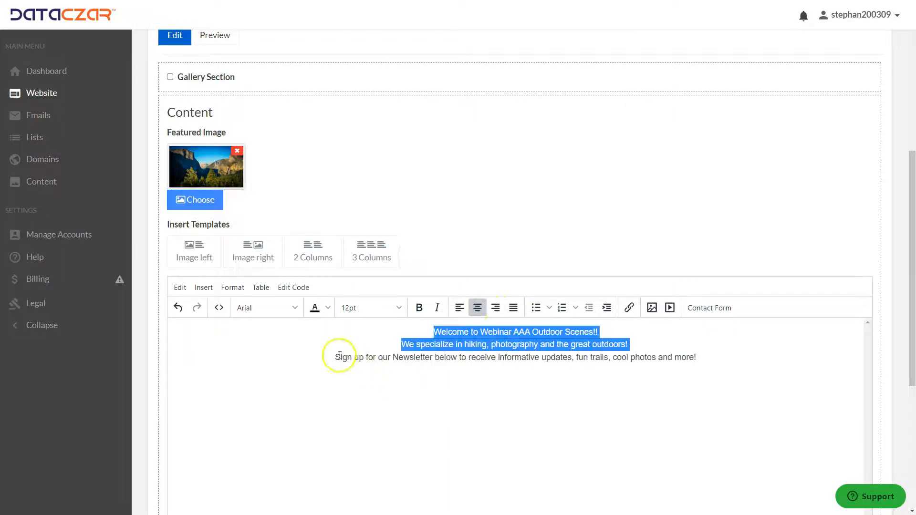
{"action": "left_click", "coordinate": [334, 356]}
{"action": "key", "text": "Return"}
{"action": "key", "text": "Return"}
{"action": "key", "text": "Return"}
{"action": "key", "text": "Return"}
{"action": "key", "text": "Return"}
{"action": "key", "text": "Return"}
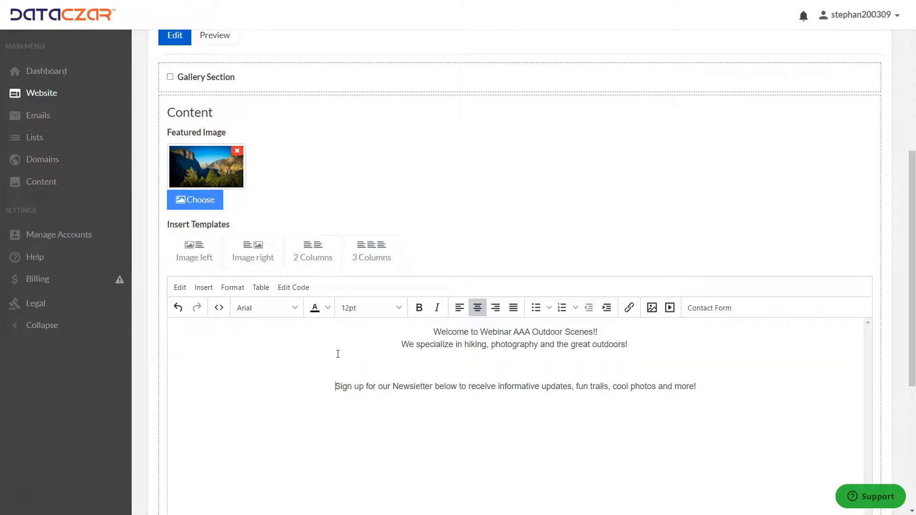
Left-align the newsletter sign-up sentence.
{"action": "left_click", "coordinate": [460, 309]}
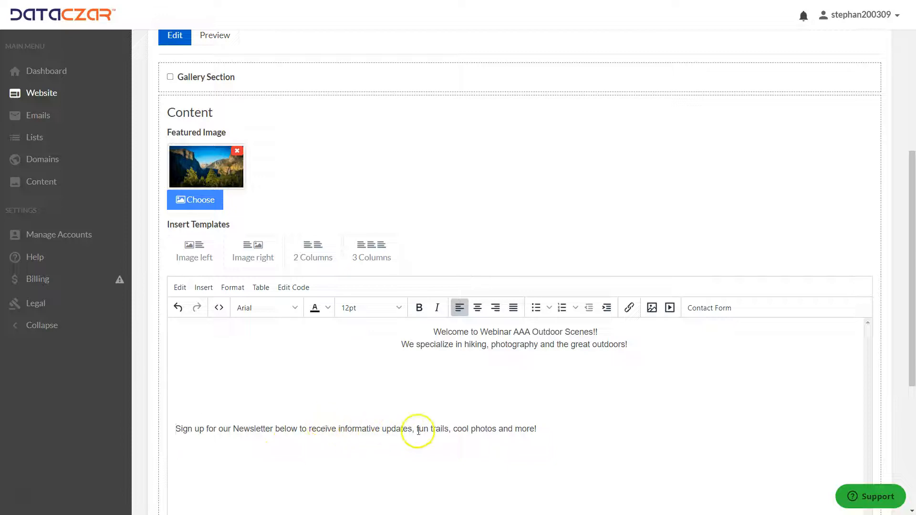
{"action": "left_click_drag", "start_coordinate": [535, 430], "coordinate": [94, 431]}
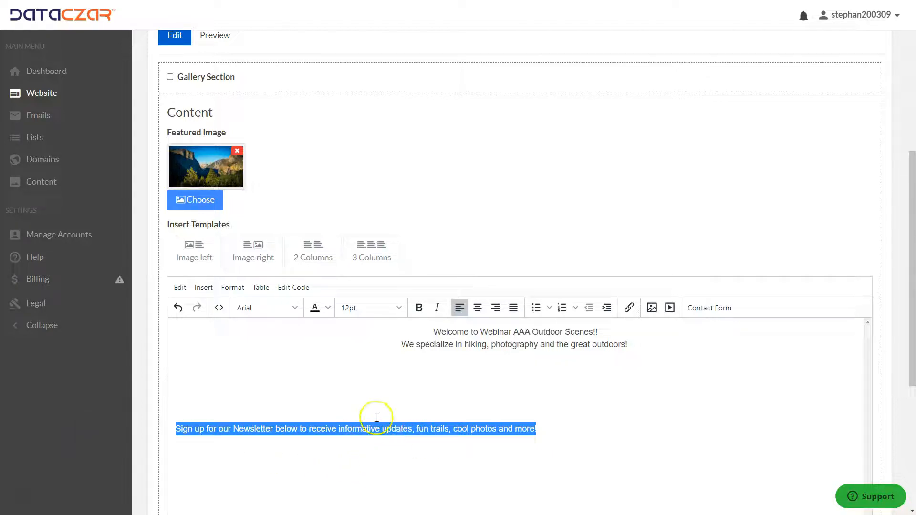
{"action": "left_click", "coordinate": [493, 403]}
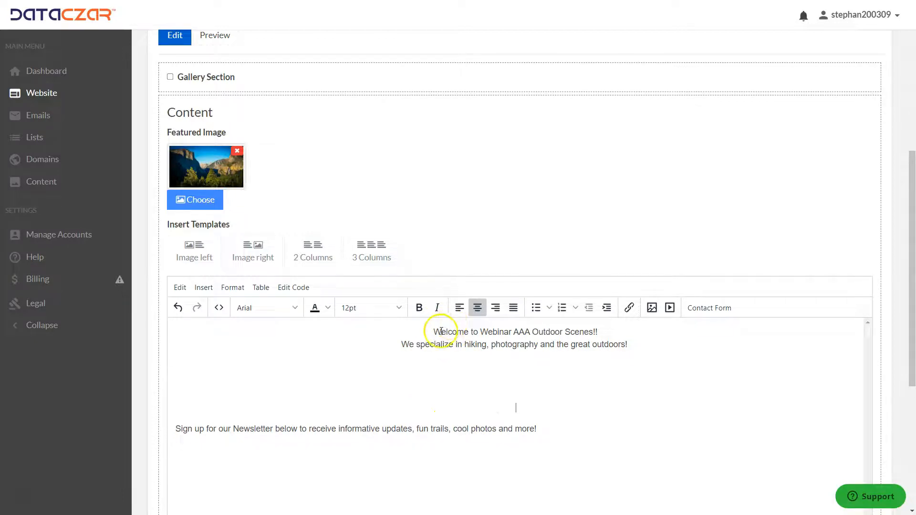
Make the welcome heading bold at 18pt and bold the second line.
{"action": "left_click_drag", "start_coordinate": [433, 330], "coordinate": [646, 313]}
{"action": "left_click", "coordinate": [420, 311]}
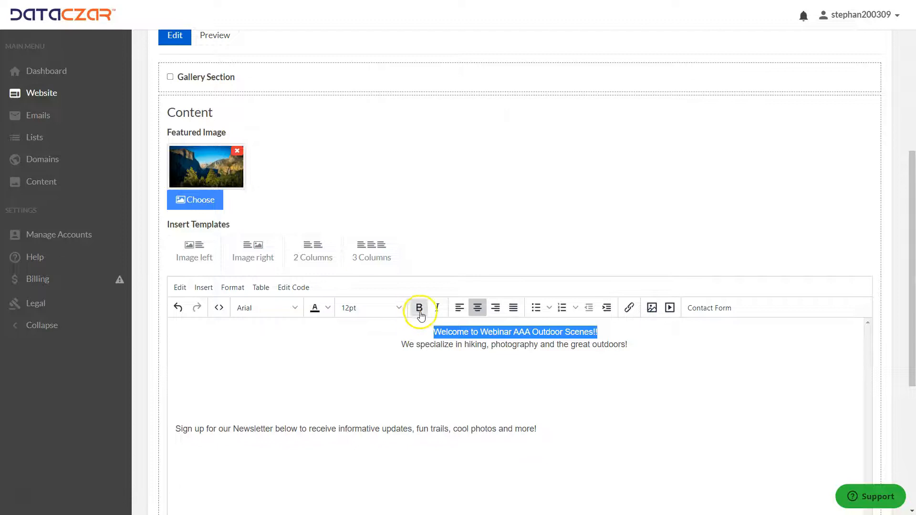
{"action": "left_click", "coordinate": [396, 307]}
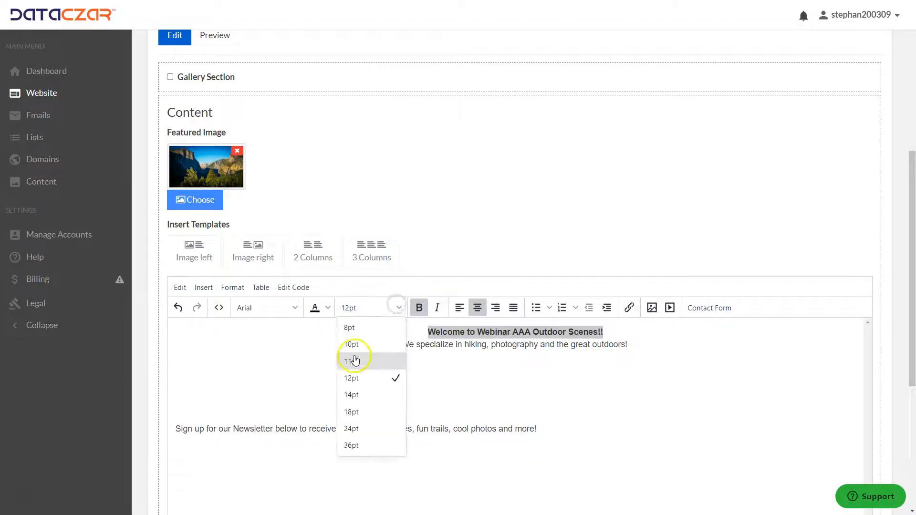
{"action": "left_click", "coordinate": [353, 412]}
{"action": "left_click_drag", "start_coordinate": [629, 350], "coordinate": [392, 352]}
{"action": "left_click", "coordinate": [419, 308]}
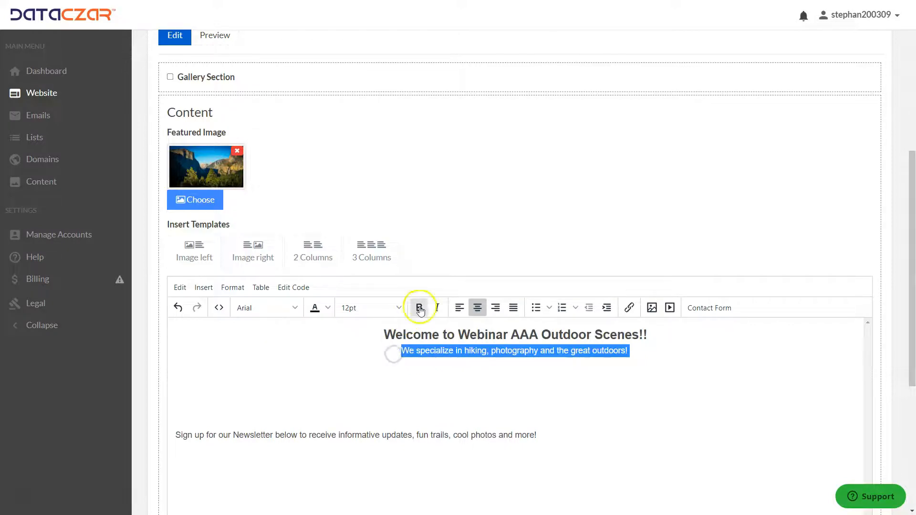
Set the second welcome line to 14pt and start a new line below it.
{"action": "left_click", "coordinate": [363, 308]}
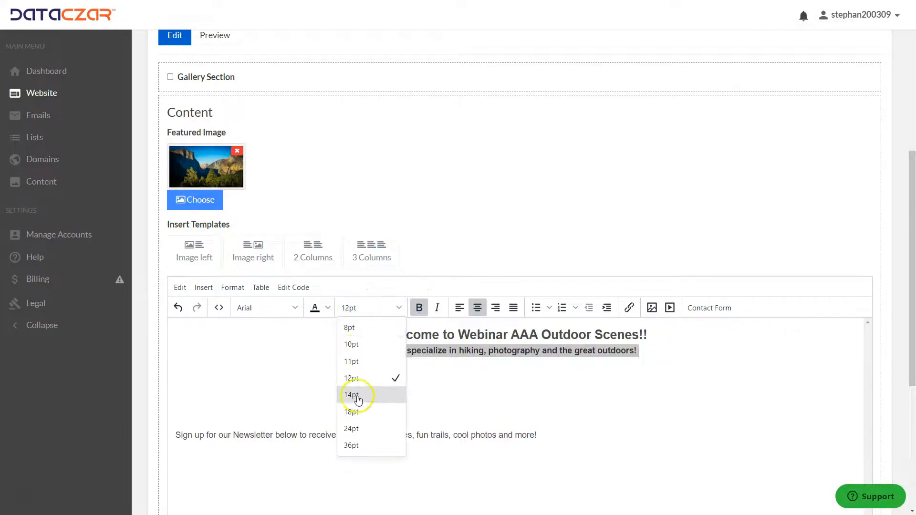
{"action": "left_click", "coordinate": [358, 396]}
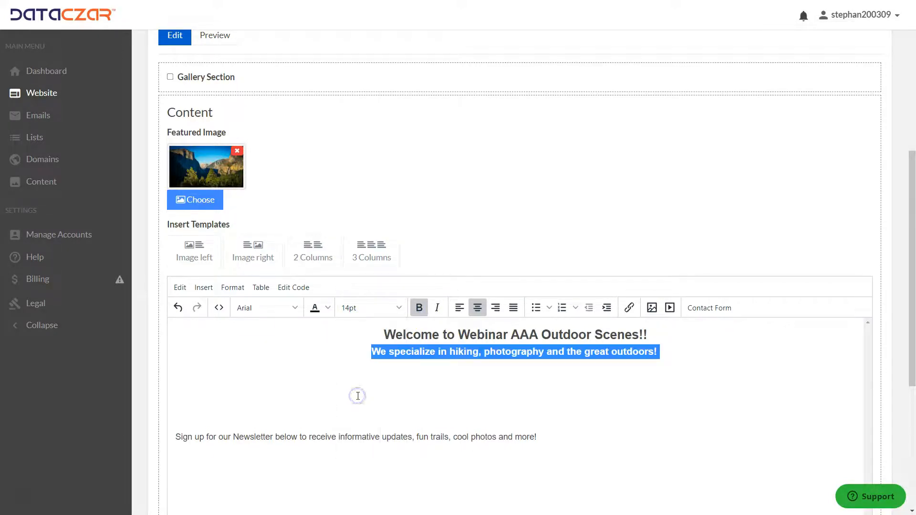
{"action": "left_click", "coordinate": [706, 344]}
{"action": "key", "text": "Return"}
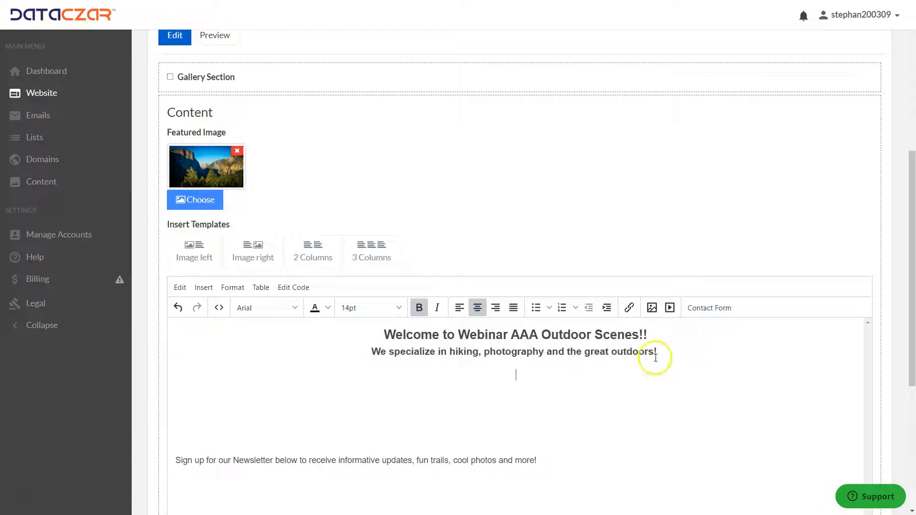
Insert the giant sequoia tree photo from My Images below the welcome lines.
{"action": "left_click", "coordinate": [651, 308]}
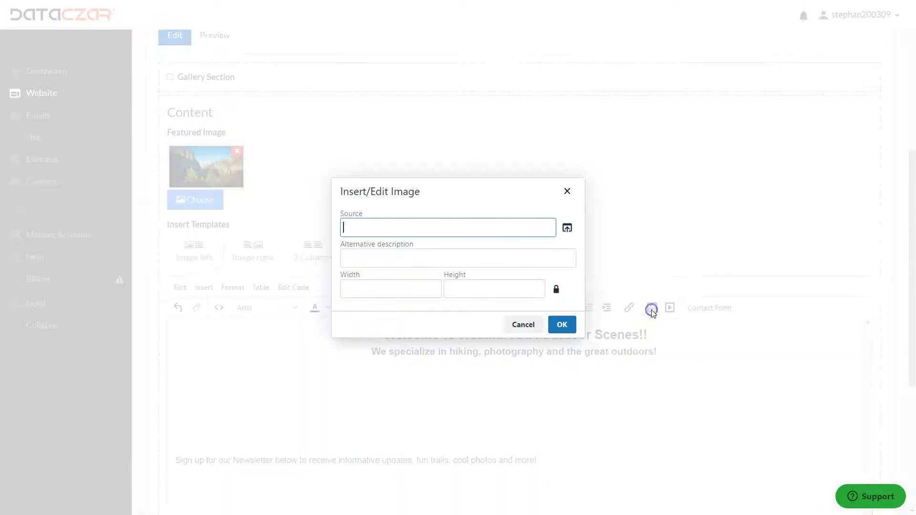
{"action": "left_click", "coordinate": [565, 228]}
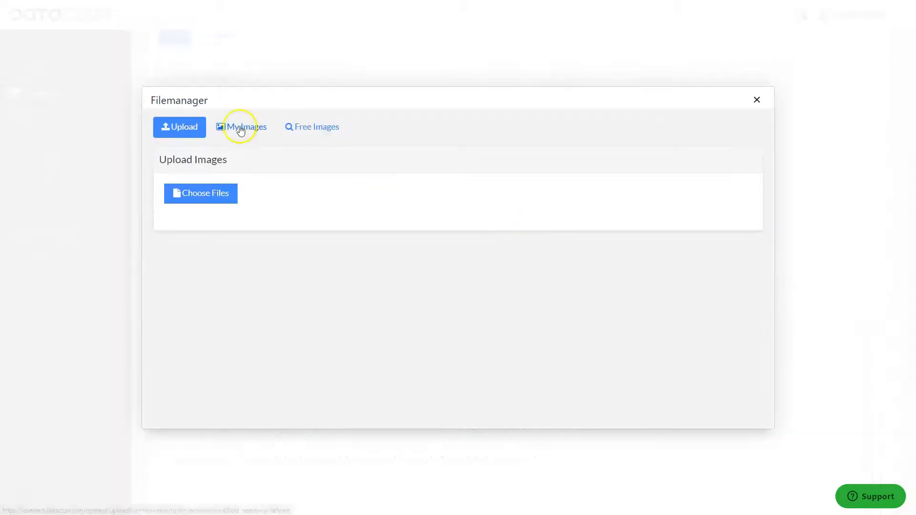
{"action": "left_click", "coordinate": [241, 128]}
{"action": "scroll", "coordinate": [422, 292], "scroll_direction": "down", "scroll_amount": 10}
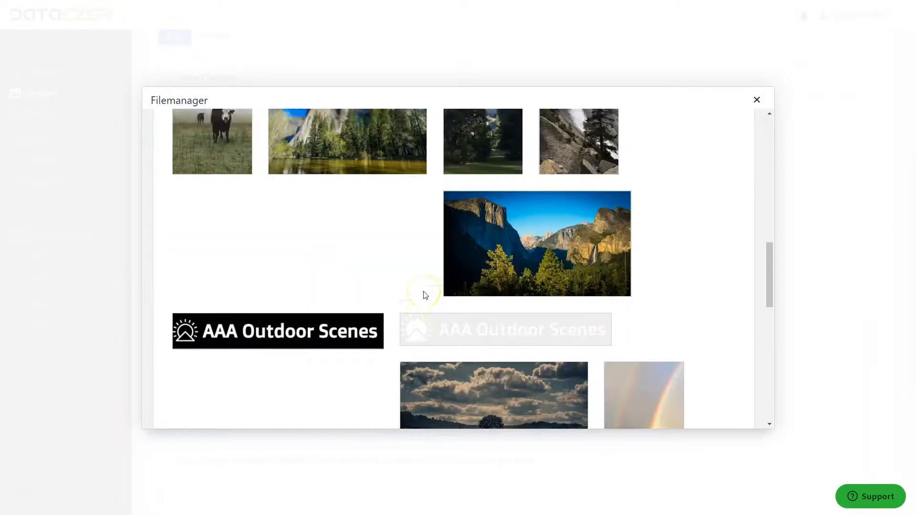
{"action": "scroll", "coordinate": [425, 295], "scroll_direction": "down", "scroll_amount": 6}
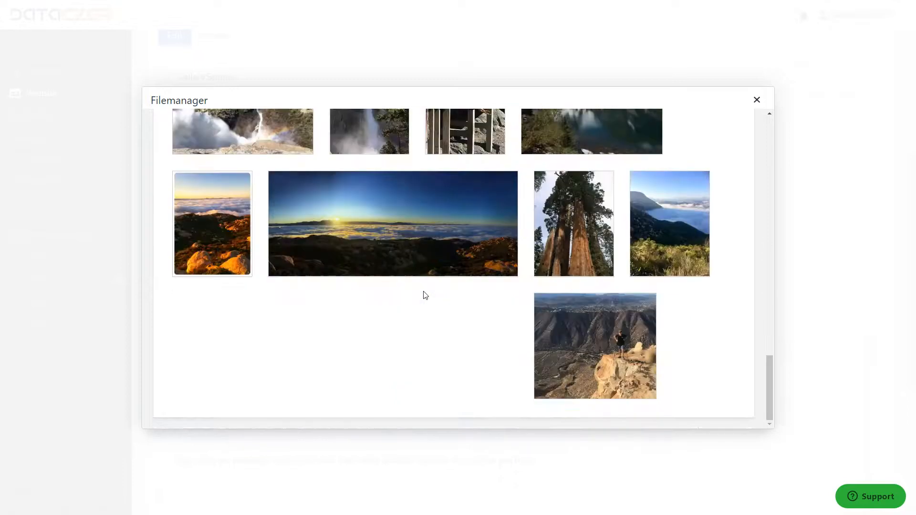
{"action": "left_click", "coordinate": [578, 222]}
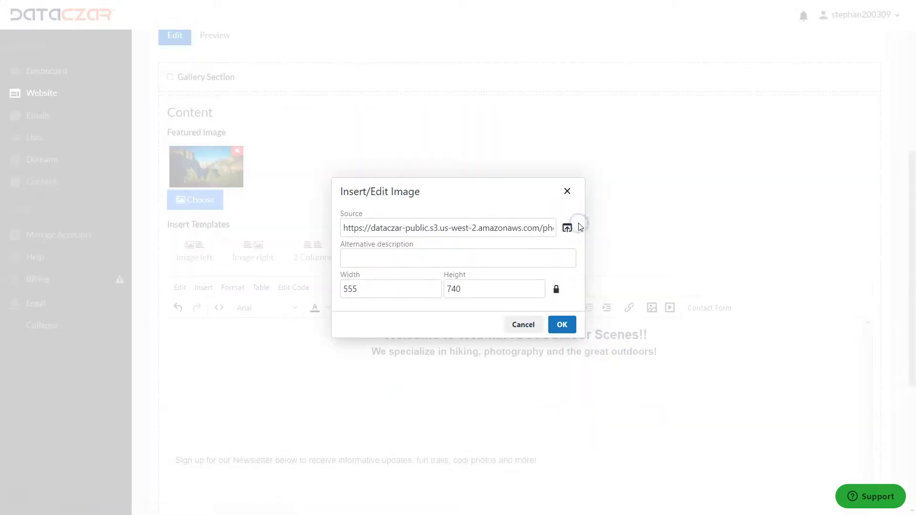
{"action": "left_click", "coordinate": [561, 324]}
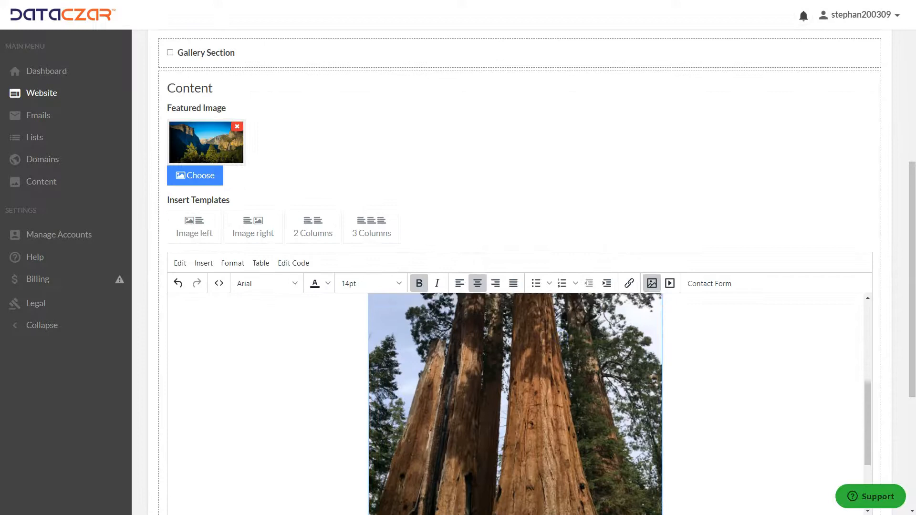
Enlarge the tree image slightly and update the Home page.
{"action": "scroll", "coordinate": [515, 381], "scroll_direction": "up", "scroll_amount": 2}
{"action": "scroll", "coordinate": [523, 316], "scroll_direction": "down", "scroll_amount": 6}
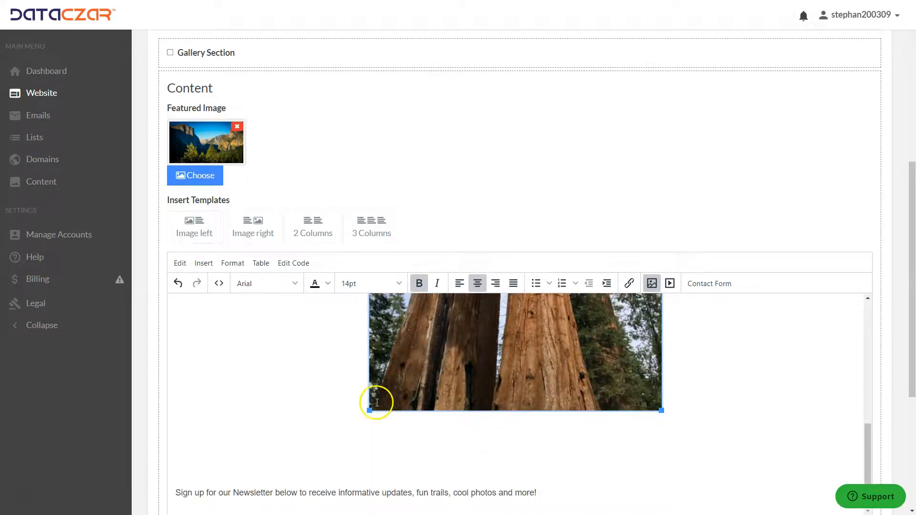
{"action": "left_click_drag", "start_coordinate": [369, 411], "coordinate": [318, 434]}
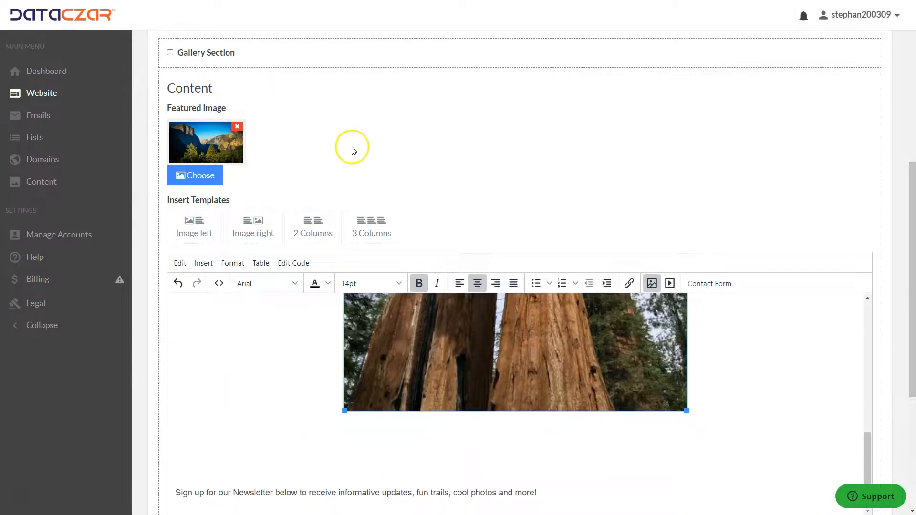
{"action": "scroll", "coordinate": [351, 148], "scroll_direction": "down", "scroll_amount": 5}
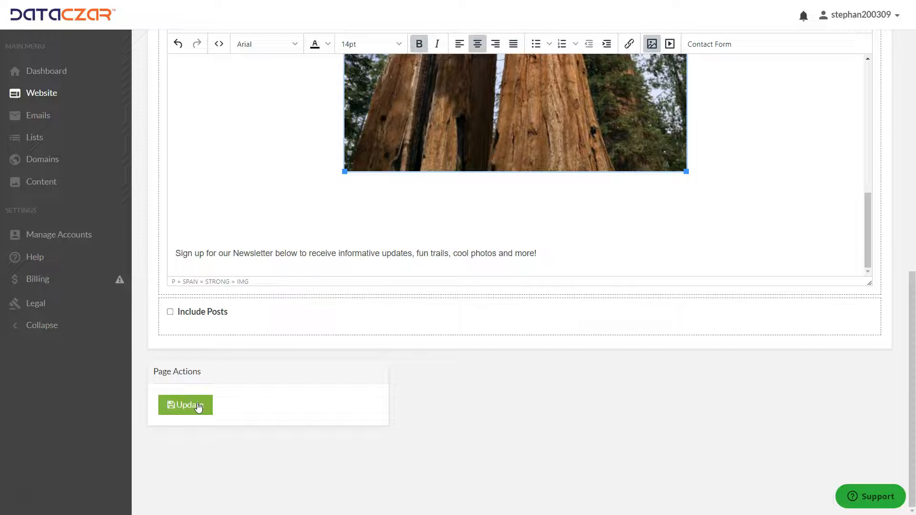
{"action": "left_click", "coordinate": [199, 406]}
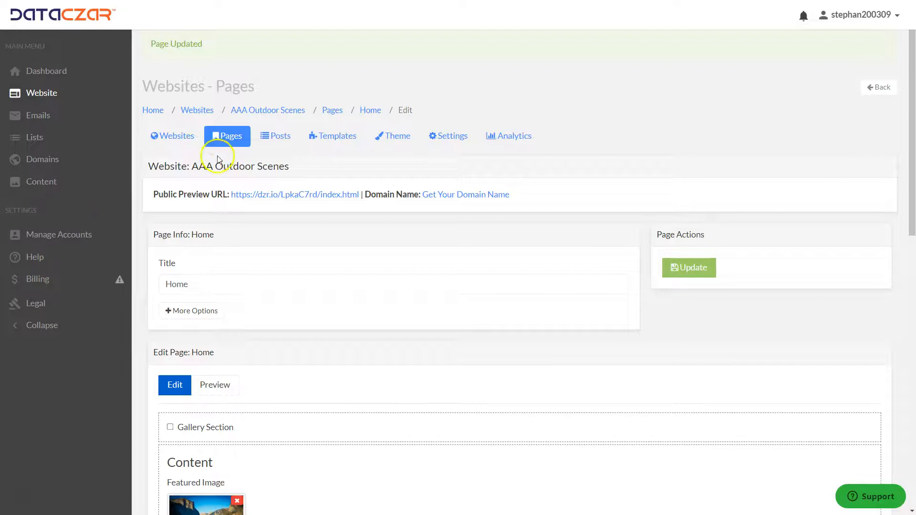
Create a blank Top-menu page titled Gallery with the content text Welcome to Our Gallery.
{"action": "left_click", "coordinate": [241, 137]}
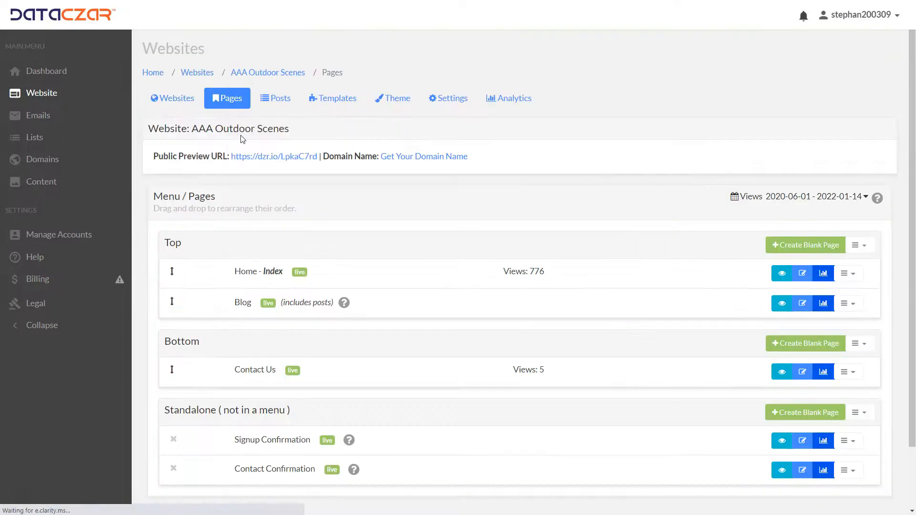
{"action": "left_click", "coordinate": [810, 245]}
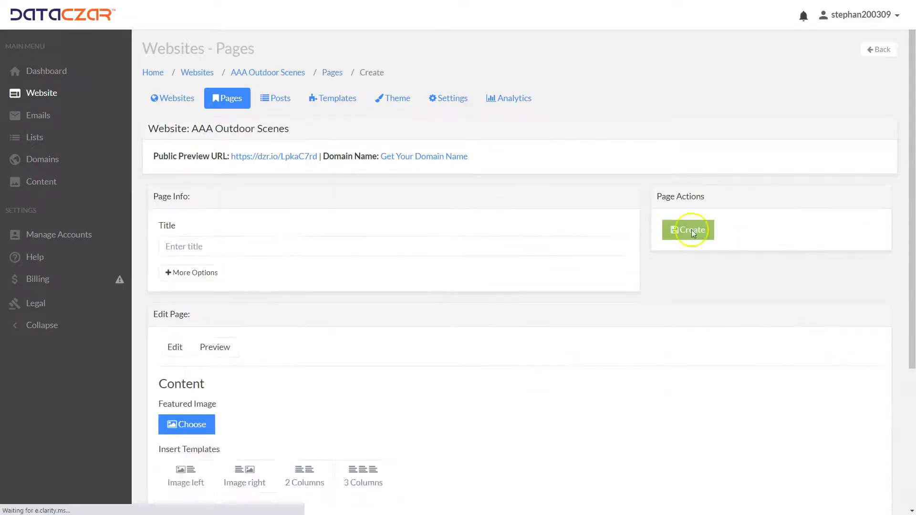
{"action": "left_click", "coordinate": [200, 248]}
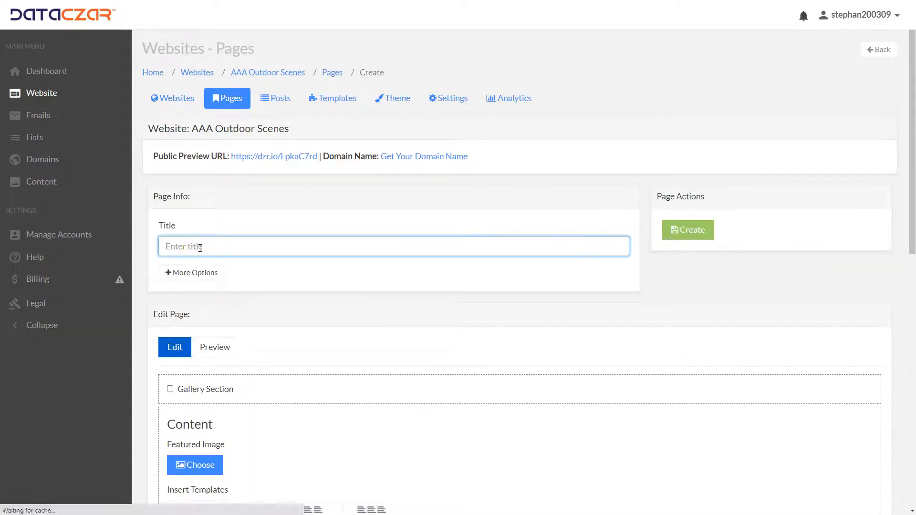
{"action": "type", "text": "Gallery"}
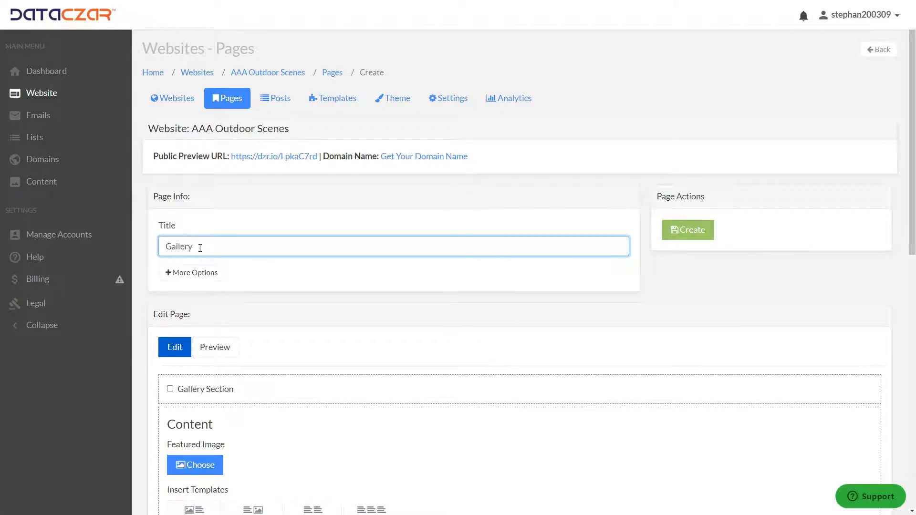
{"action": "scroll", "coordinate": [348, 306], "scroll_direction": "down", "scroll_amount": 5}
{"action": "left_click", "coordinate": [467, 337]}
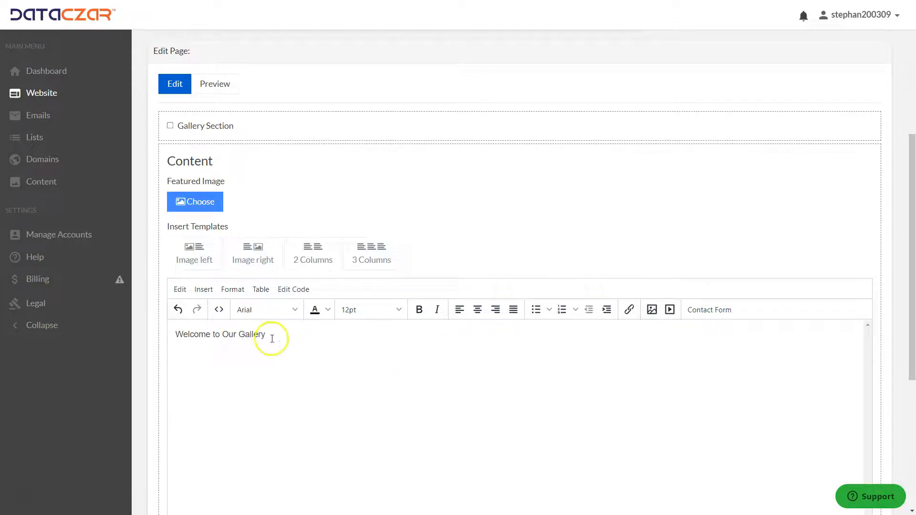
Make the Welcome to Our Gallery heading bold, 18pt and centered.
{"action": "left_click_drag", "start_coordinate": [277, 336], "coordinate": [172, 336]}
{"action": "left_click", "coordinate": [415, 308]}
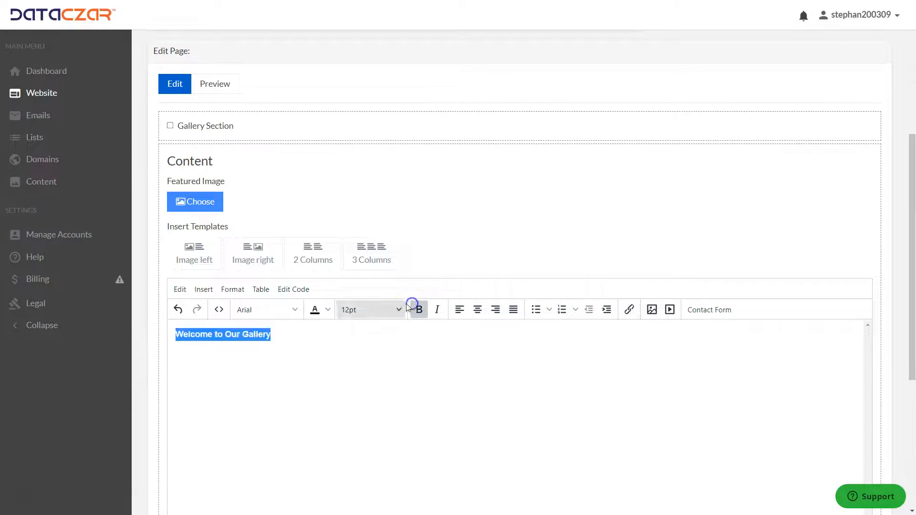
{"action": "left_click", "coordinate": [389, 305]}
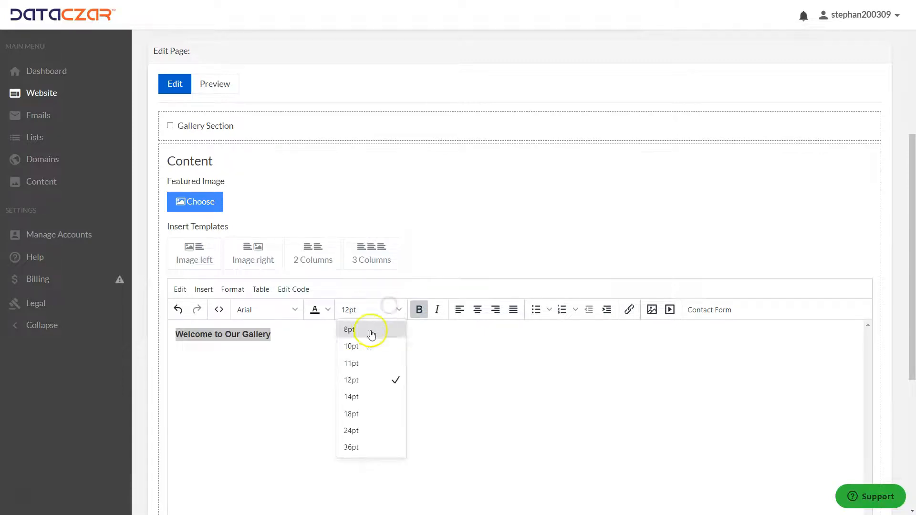
{"action": "left_click", "coordinate": [353, 413]}
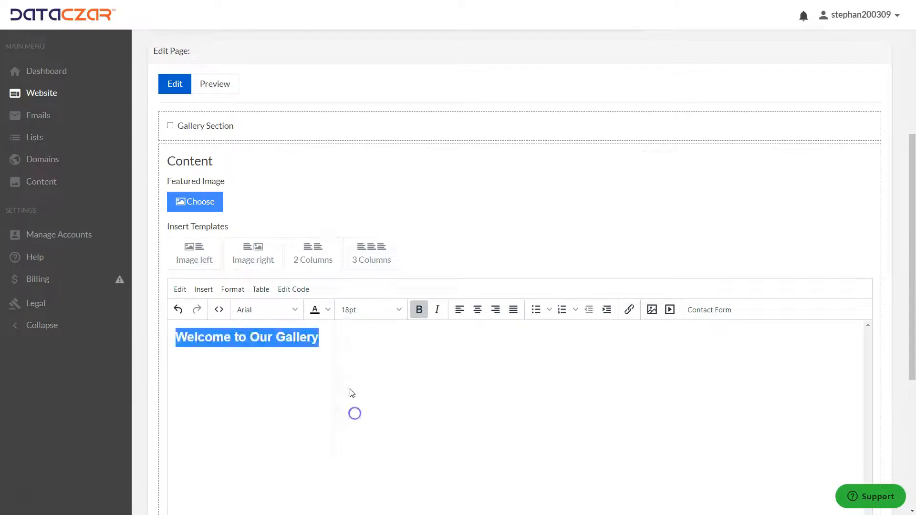
{"action": "left_click", "coordinate": [477, 309]}
{"action": "left_click", "coordinate": [613, 337]}
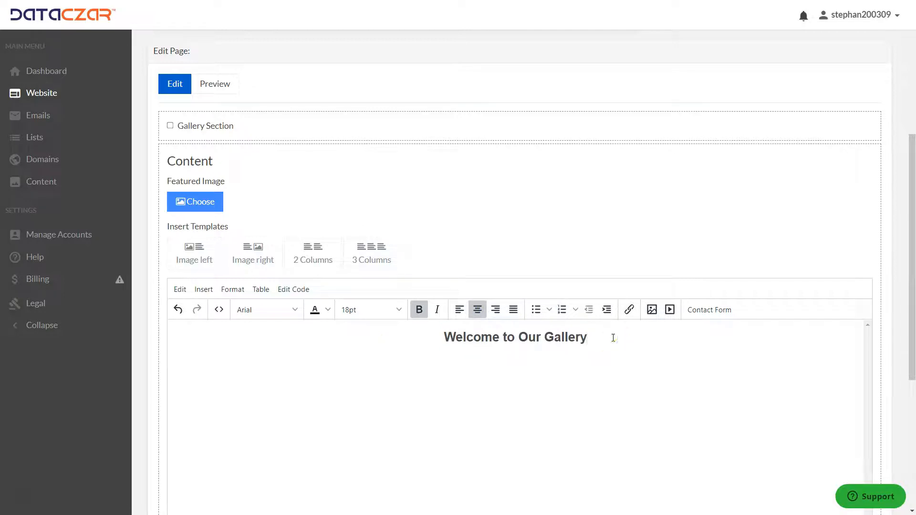
Insert a 3 Columns template below the gallery heading.
{"action": "key", "text": "Return"}
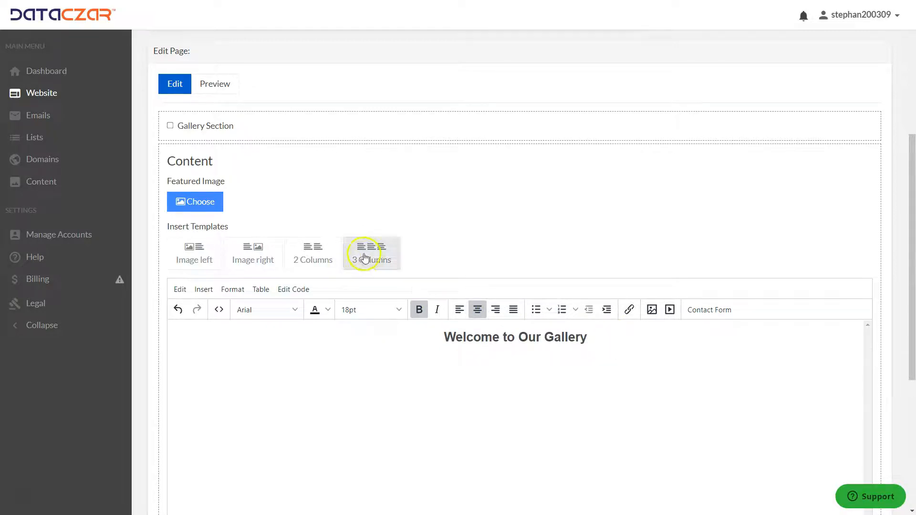
{"action": "left_click", "coordinate": [364, 258]}
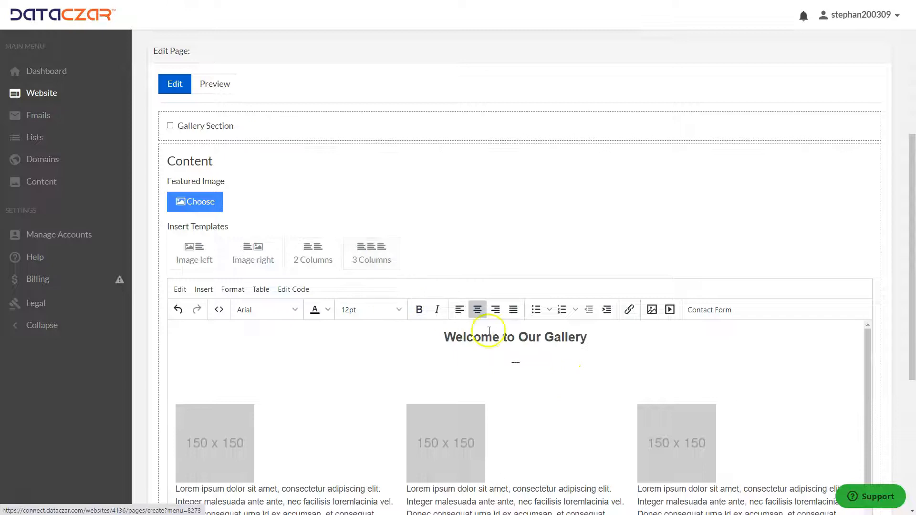
{"action": "key", "text": "BackSpace"}
Delete the placeholder text under all three column images.
{"action": "scroll", "coordinate": [571, 363], "scroll_direction": "down", "scroll_amount": 6}
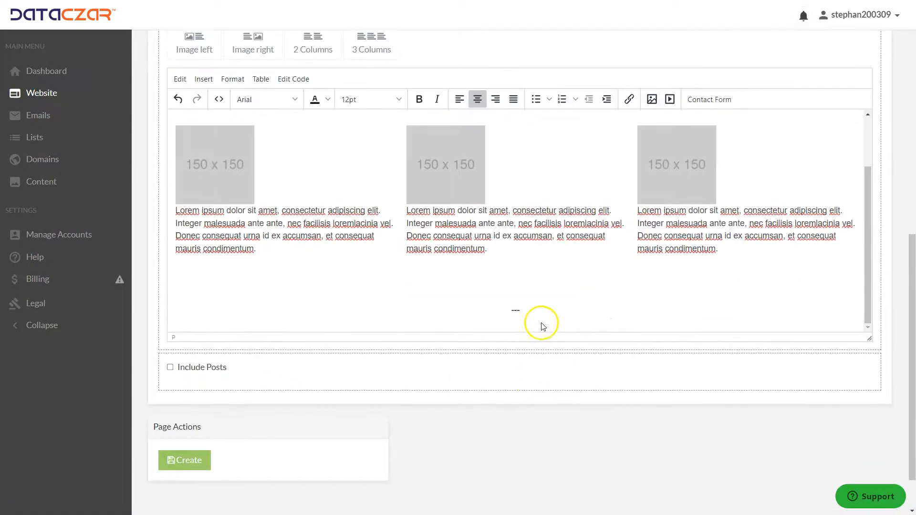
{"action": "left_click", "coordinate": [534, 313]}
{"action": "scroll", "coordinate": [533, 312], "scroll_direction": "up", "scroll_amount": 5}
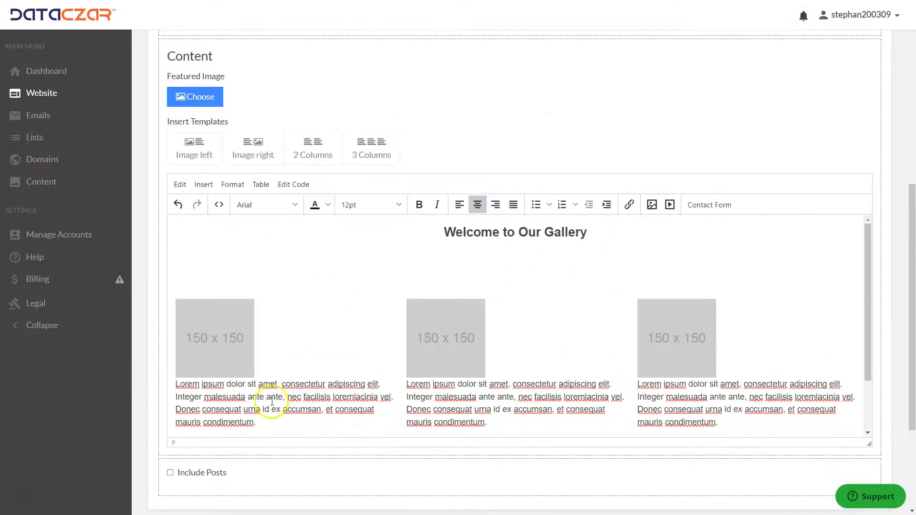
{"action": "triple_click", "coordinate": [260, 421]}
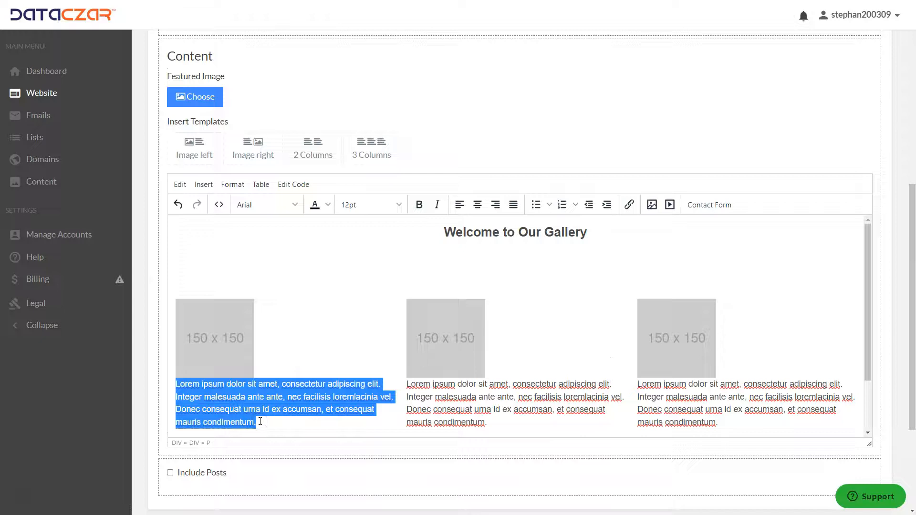
{"action": "key", "text": "BackSpace"}
{"action": "triple_click", "coordinate": [504, 421]}
{"action": "key", "text": "BackSpace"}
{"action": "triple_click", "coordinate": [749, 425]}
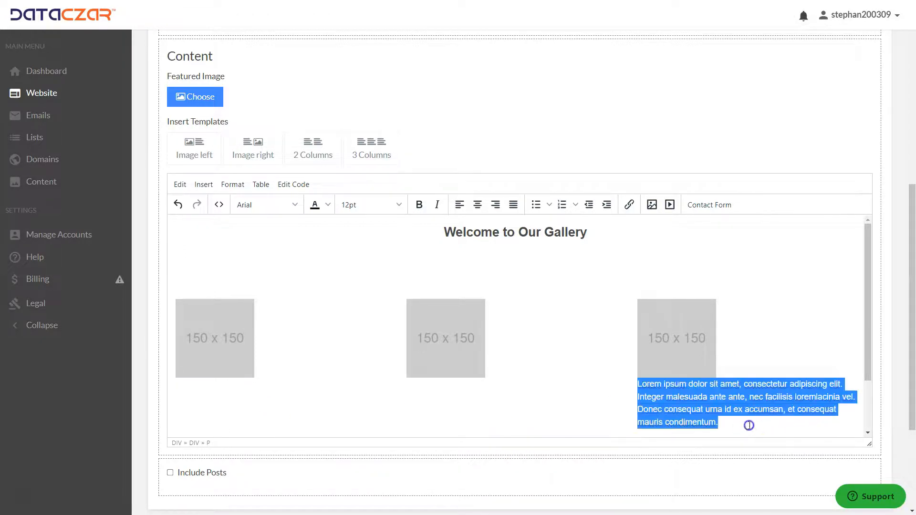
{"action": "key", "text": "BackSpace"}
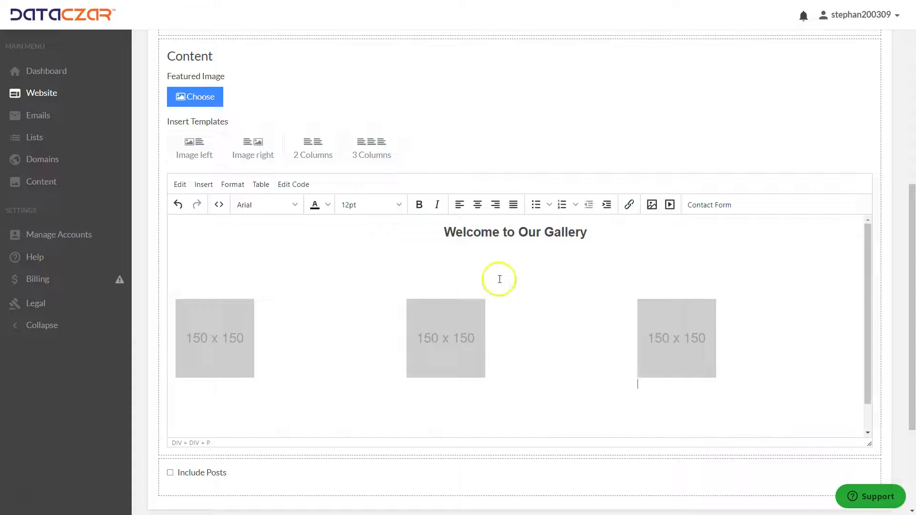
Center each of the three placeholder images in their columns.
{"action": "left_click", "coordinate": [208, 353]}
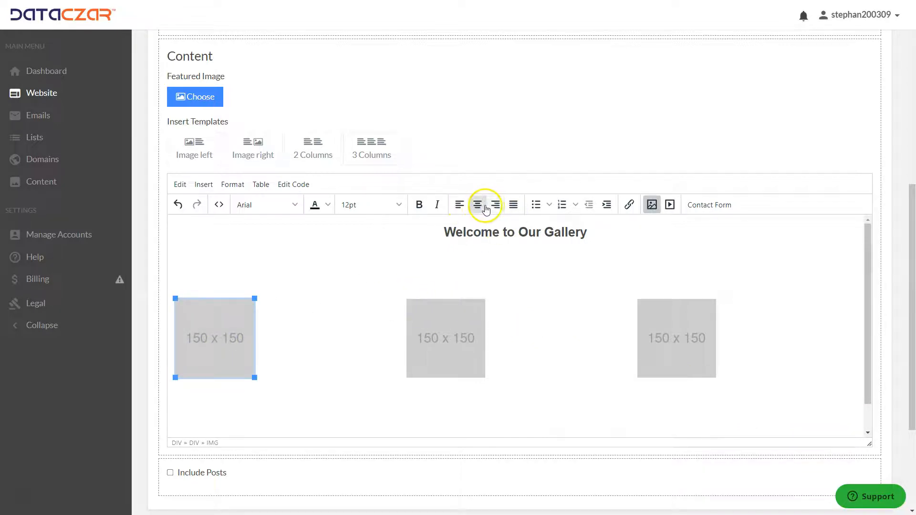
{"action": "left_click", "coordinate": [477, 204]}
{"action": "left_click", "coordinate": [459, 318]}
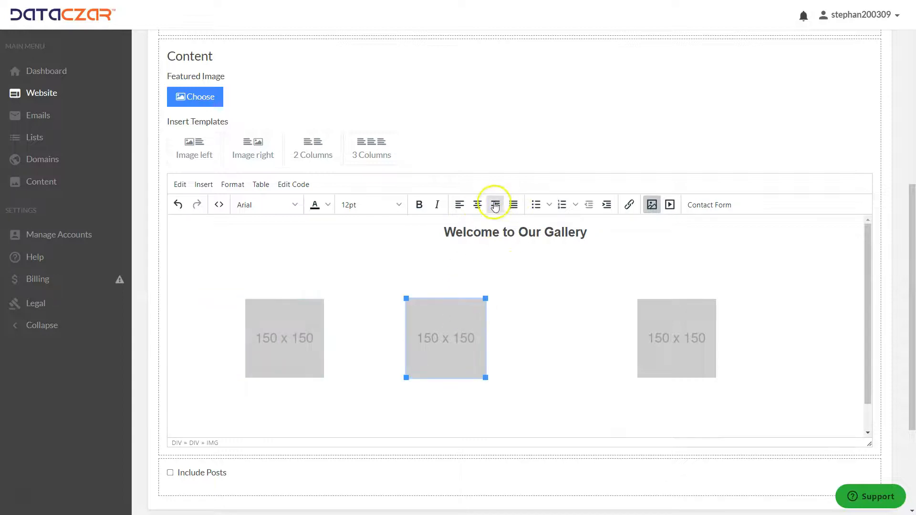
{"action": "left_click", "coordinate": [477, 204]}
{"action": "left_click", "coordinate": [650, 323]}
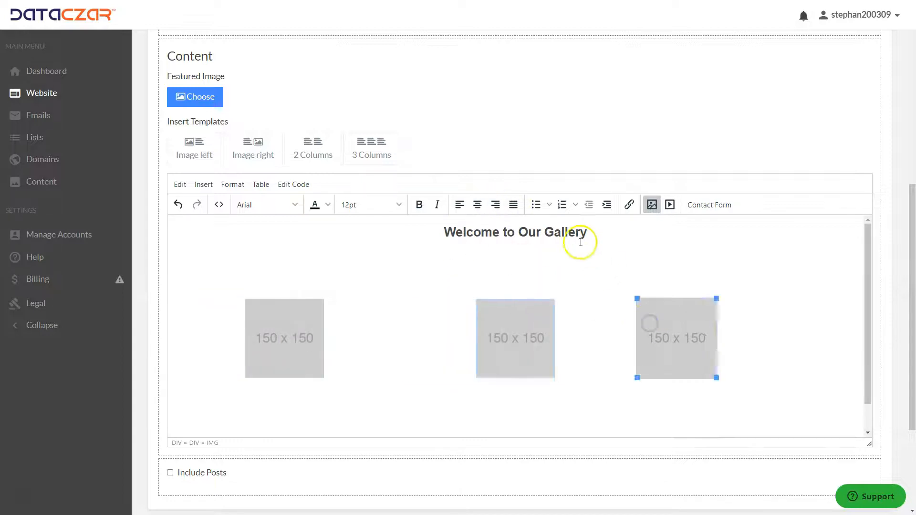
{"action": "left_click", "coordinate": [476, 204]}
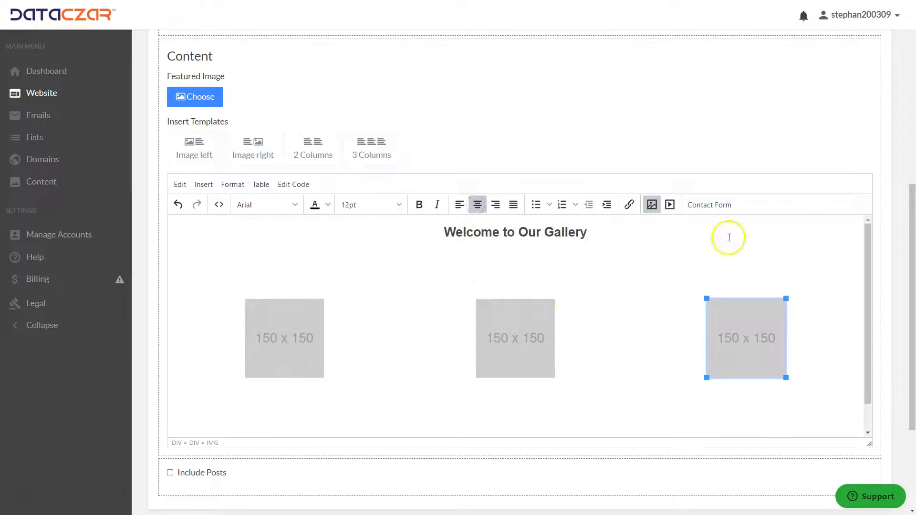
Replace the first column's placeholder image with the cows-in-the-woods photo from My Images.
{"action": "left_click", "coordinate": [303, 330]}
{"action": "left_click", "coordinate": [652, 204]}
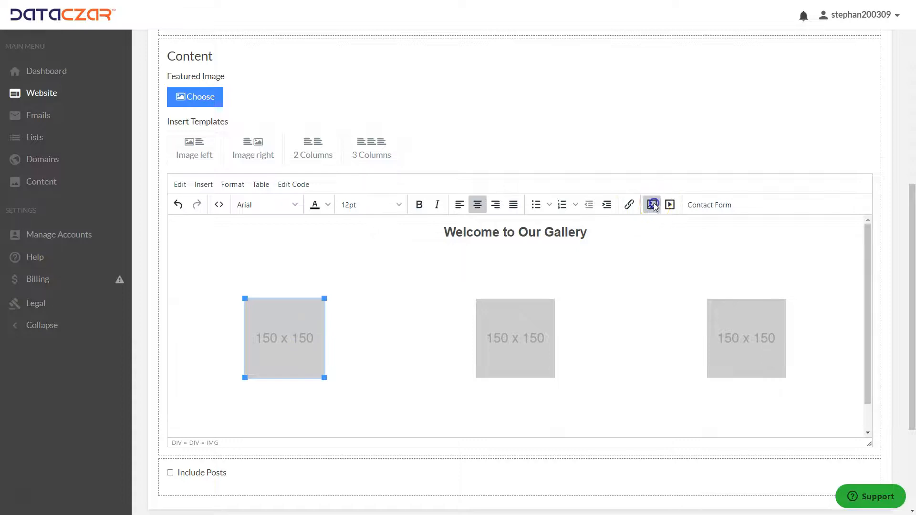
{"action": "left_click", "coordinate": [566, 229]}
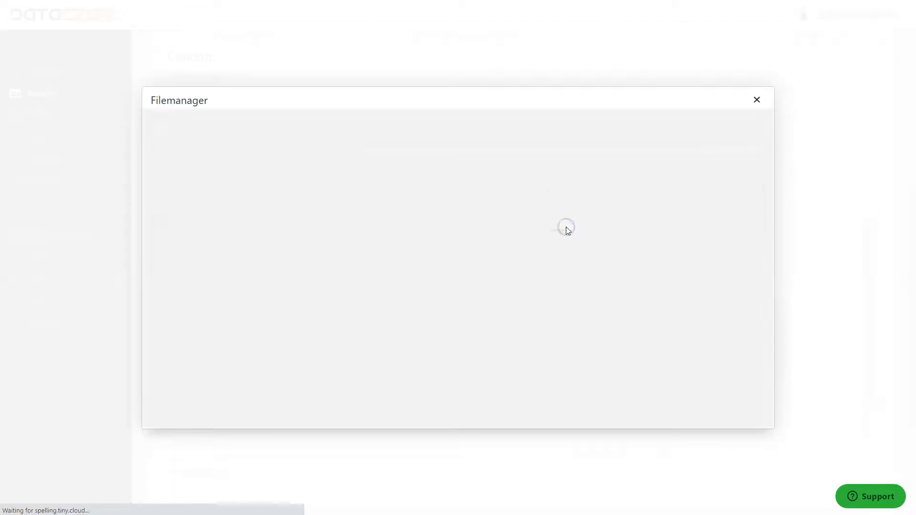
{"action": "left_click", "coordinate": [216, 124]}
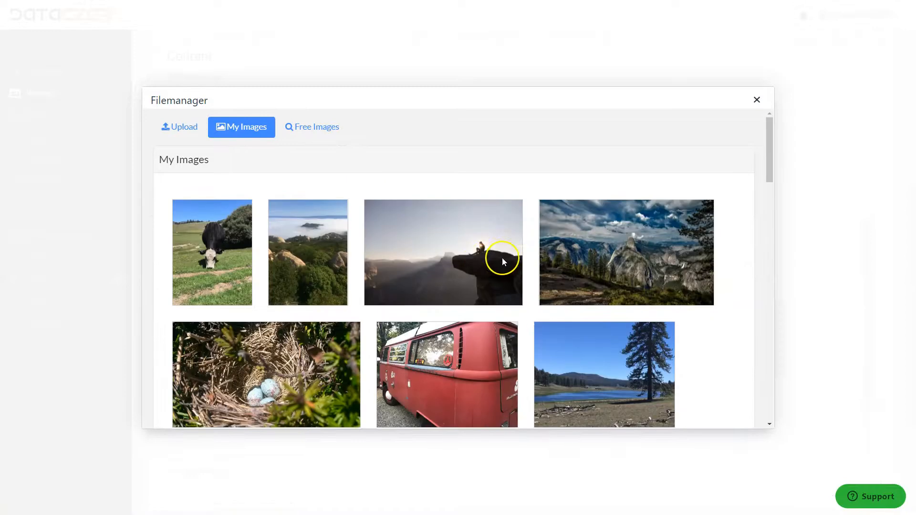
{"action": "scroll", "coordinate": [452, 241], "scroll_direction": "down", "scroll_amount": 10}
{"action": "scroll", "coordinate": [452, 242], "scroll_direction": "down", "scroll_amount": 2}
{"action": "scroll", "coordinate": [451, 241], "scroll_direction": "up", "scroll_amount": 3}
{"action": "left_click", "coordinate": [635, 193]}
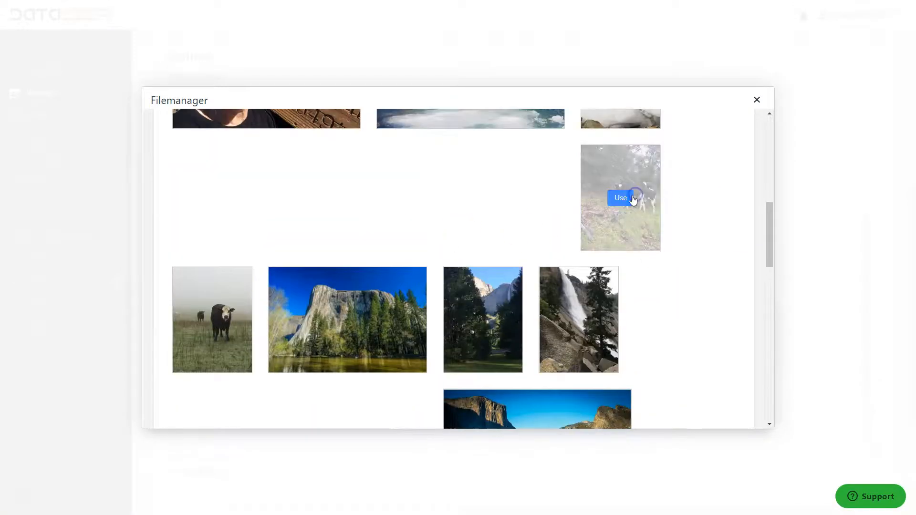
{"action": "left_click", "coordinate": [625, 196]}
{"action": "left_click", "coordinate": [562, 323]}
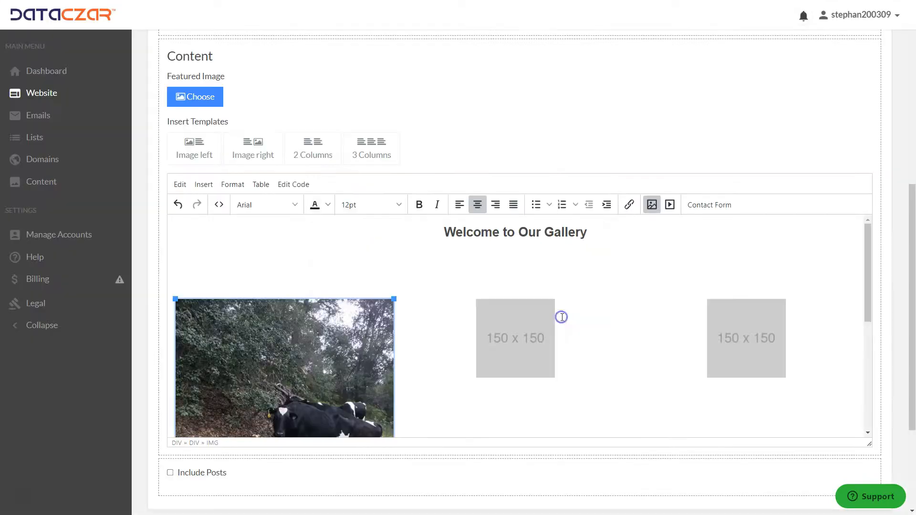
Replace the second column's placeholder image with the cow-in-the-fog photo from My Images.
{"action": "left_click", "coordinate": [535, 347]}
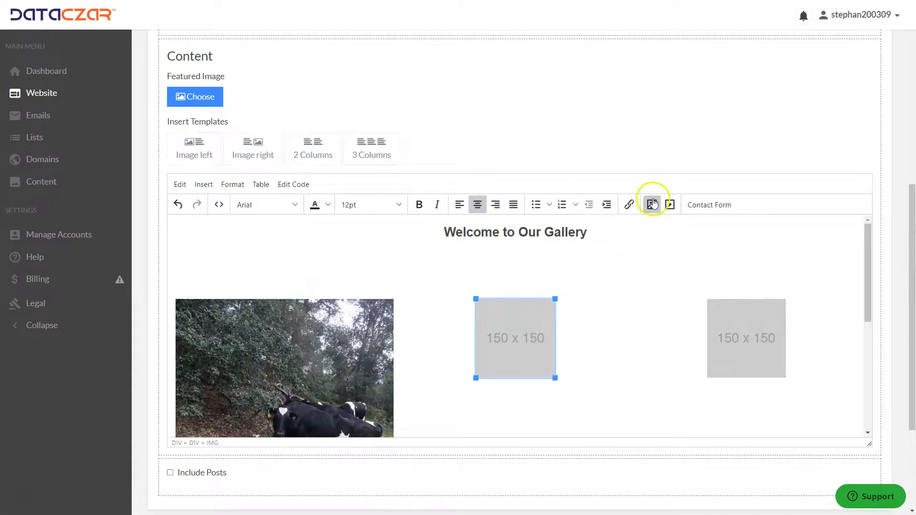
{"action": "left_click", "coordinate": [651, 204]}
{"action": "left_click", "coordinate": [566, 228]}
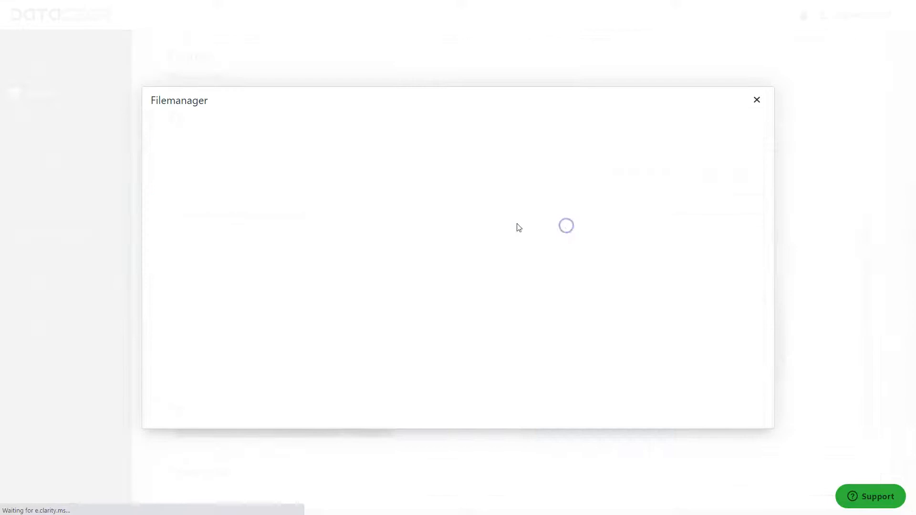
{"action": "left_click", "coordinate": [258, 128]}
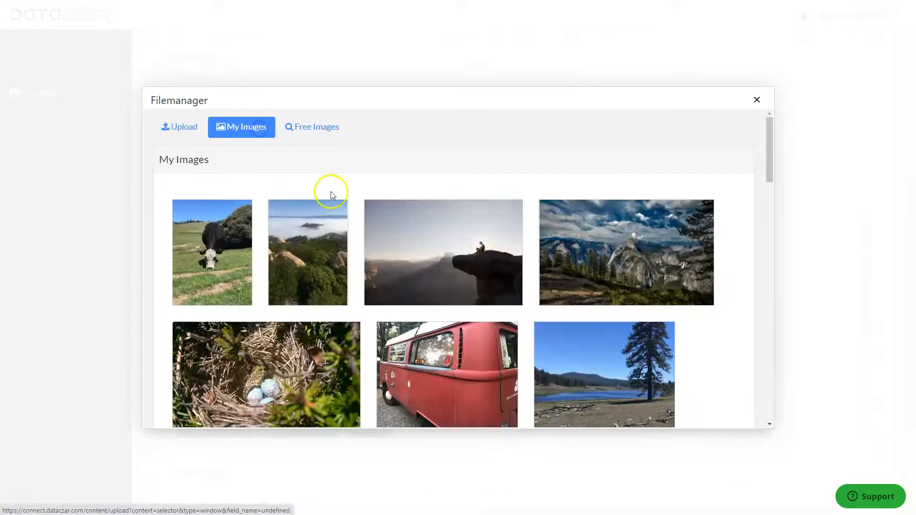
{"action": "scroll", "coordinate": [467, 262], "scroll_direction": "down", "scroll_amount": 7}
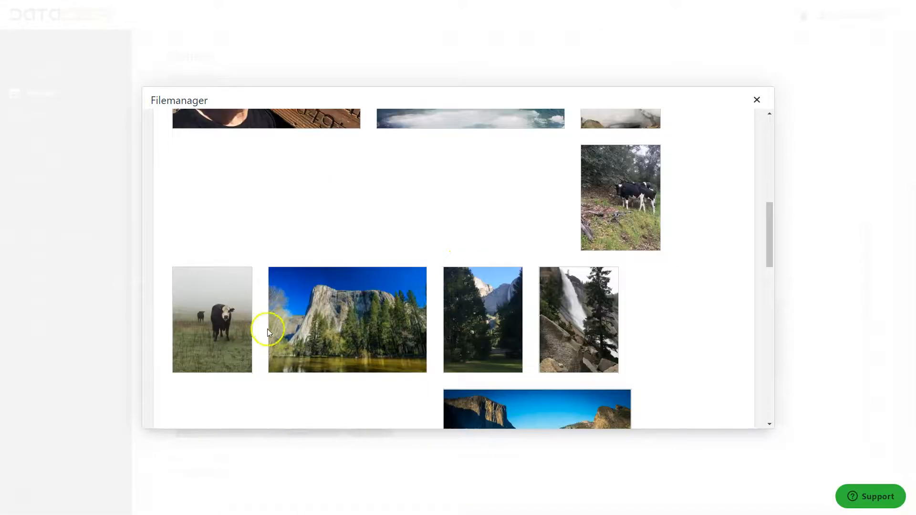
{"action": "left_click", "coordinate": [221, 319]}
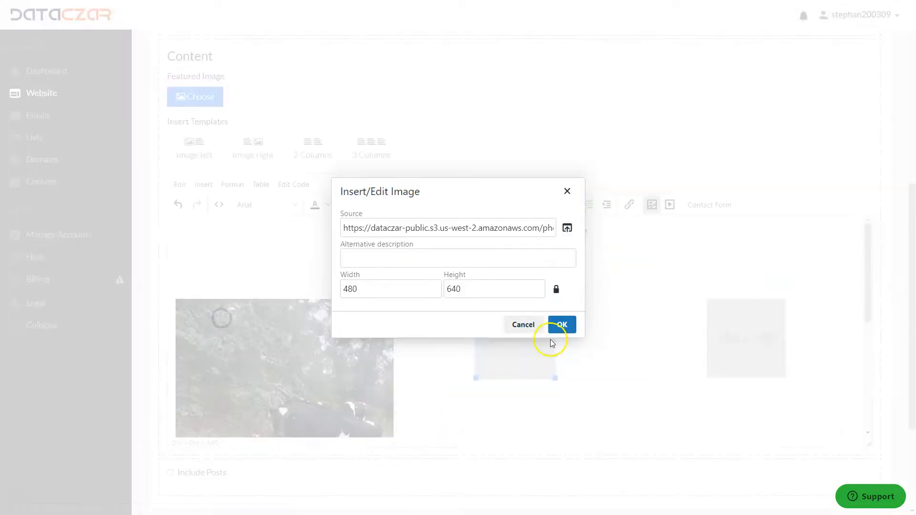
{"action": "left_click", "coordinate": [573, 322]}
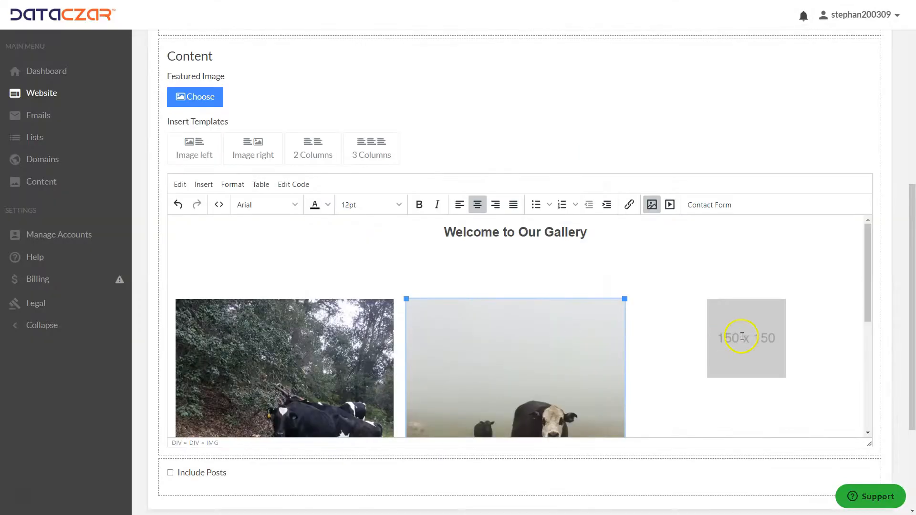
Upload aaa.cow_9_200416.JPG from the Saved_Images_Webinars folder and place it in the third column.
{"action": "scroll", "coordinate": [709, 274], "scroll_direction": "down", "scroll_amount": 1}
{"action": "left_click", "coordinate": [755, 288]}
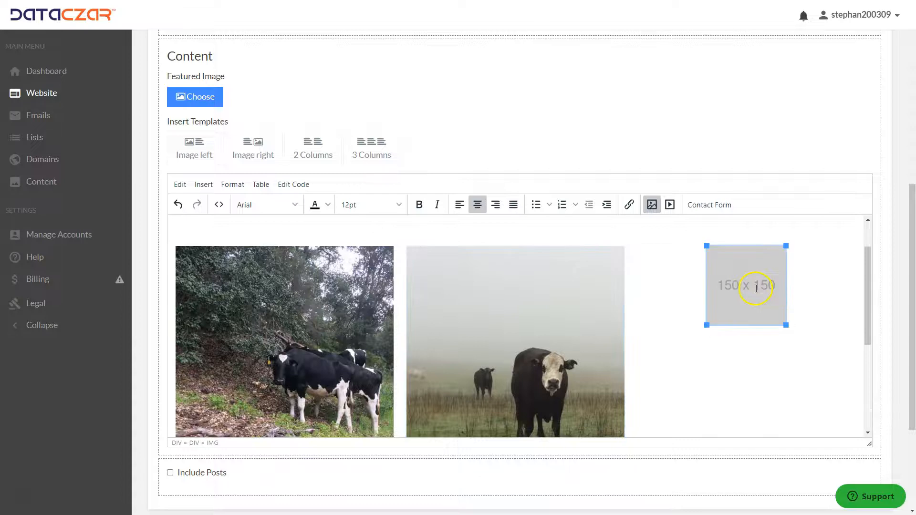
{"action": "left_click", "coordinate": [652, 205]}
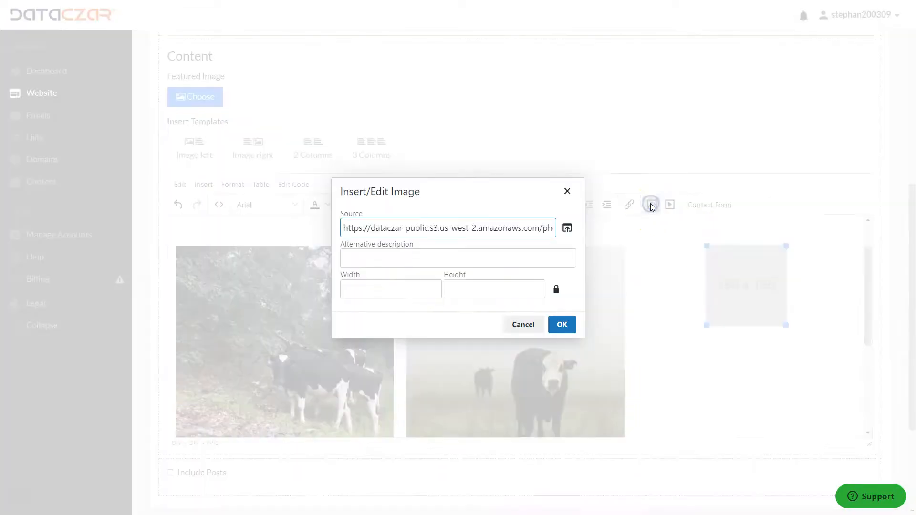
{"action": "left_click", "coordinate": [567, 227]}
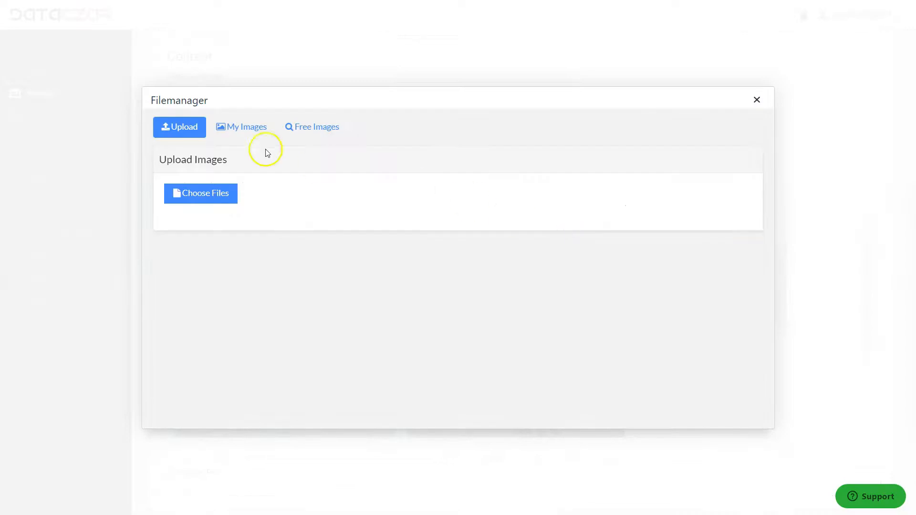
{"action": "left_click", "coordinate": [204, 197]}
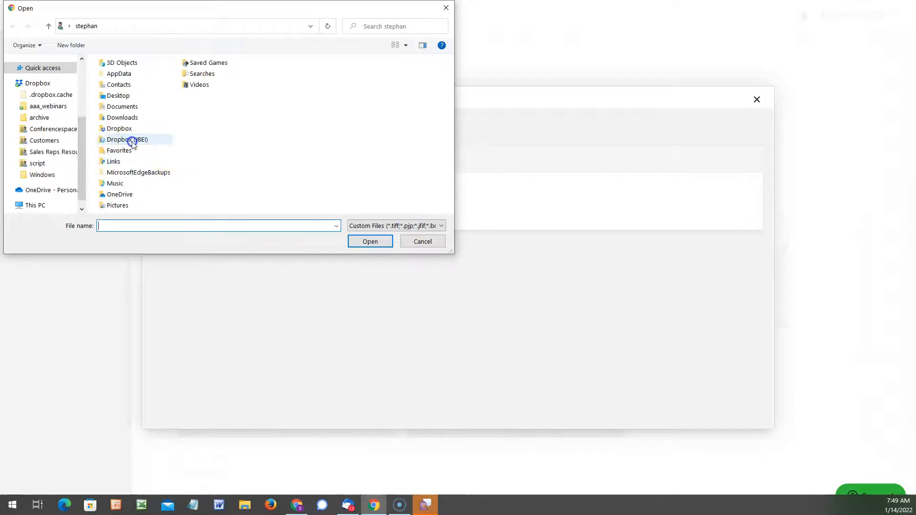
{"action": "left_click", "coordinate": [132, 142]}
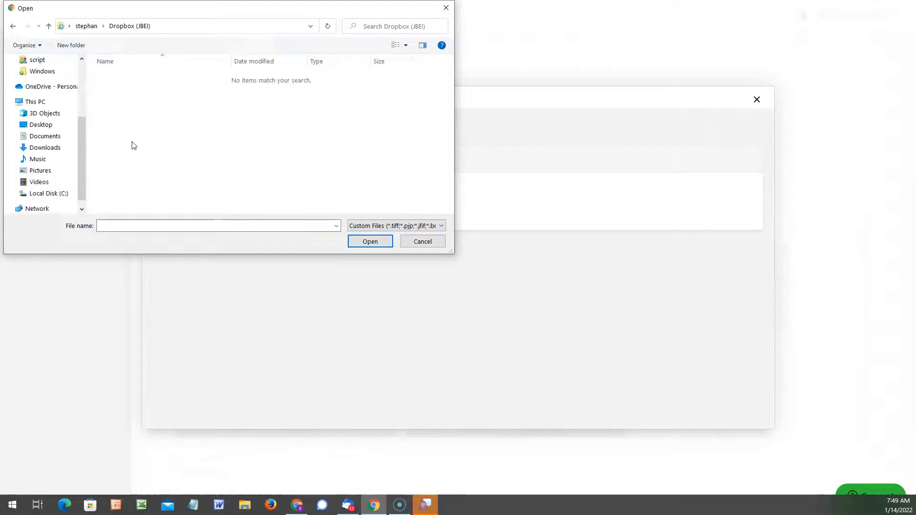
{"action": "left_click", "coordinate": [48, 26]}
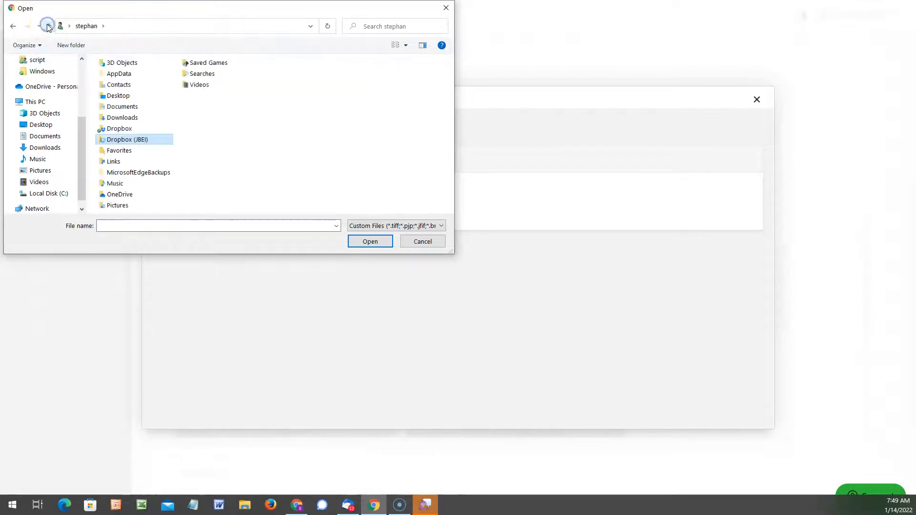
{"action": "double_click", "coordinate": [123, 128]}
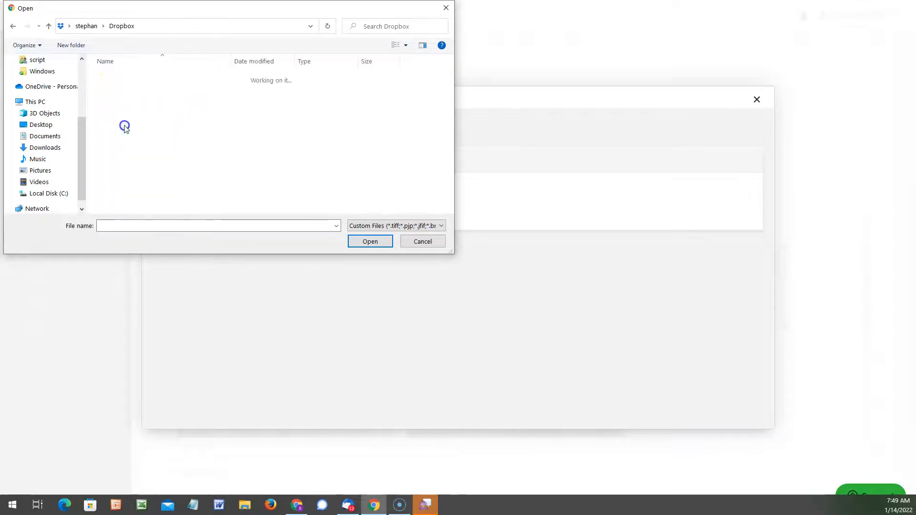
{"action": "double_click", "coordinate": [119, 143]}
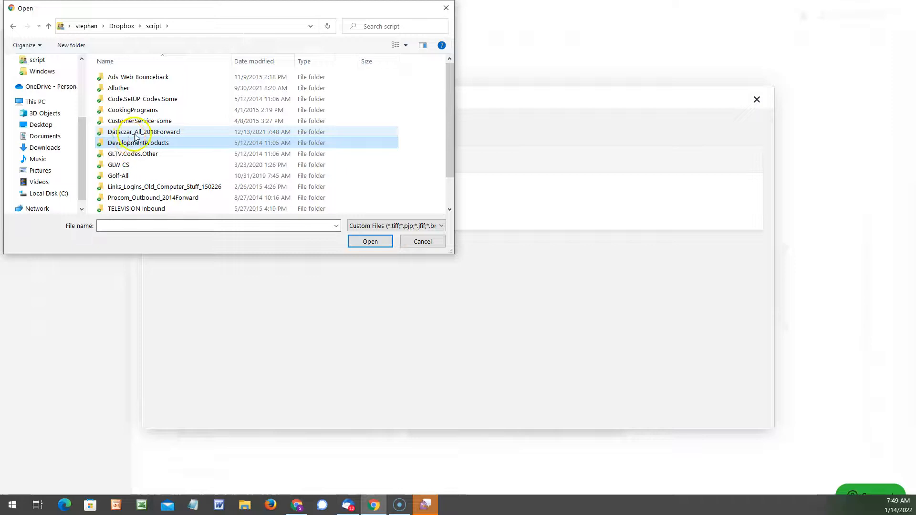
{"action": "double_click", "coordinate": [143, 131]}
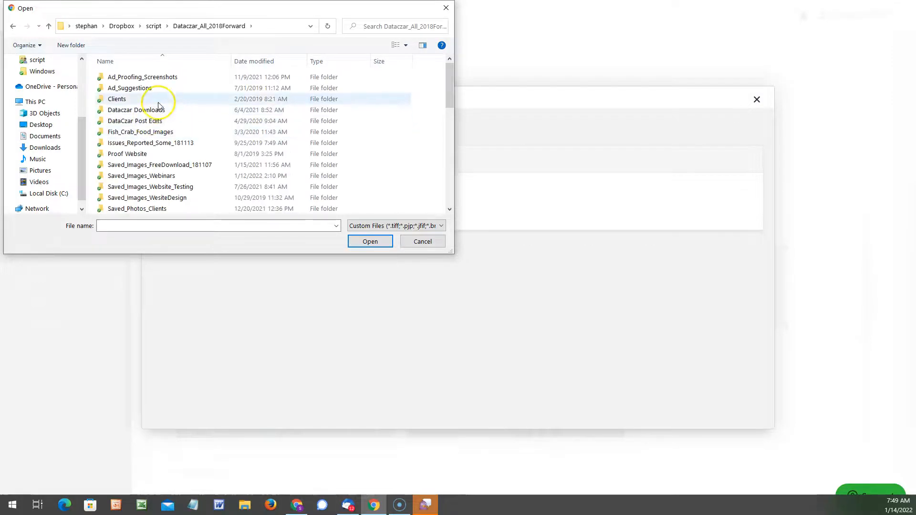
{"action": "left_click", "coordinate": [142, 155]}
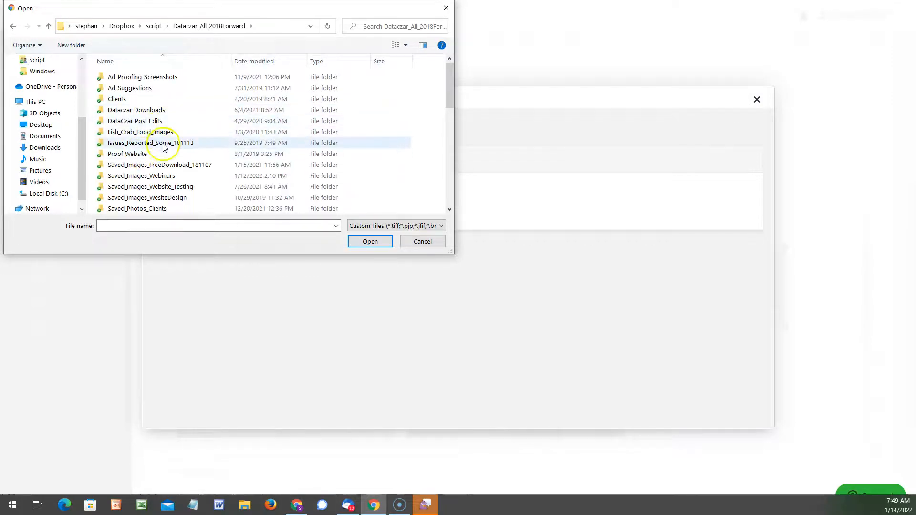
{"action": "left_click", "coordinate": [155, 175]}
{"action": "double_click", "coordinate": [155, 175]}
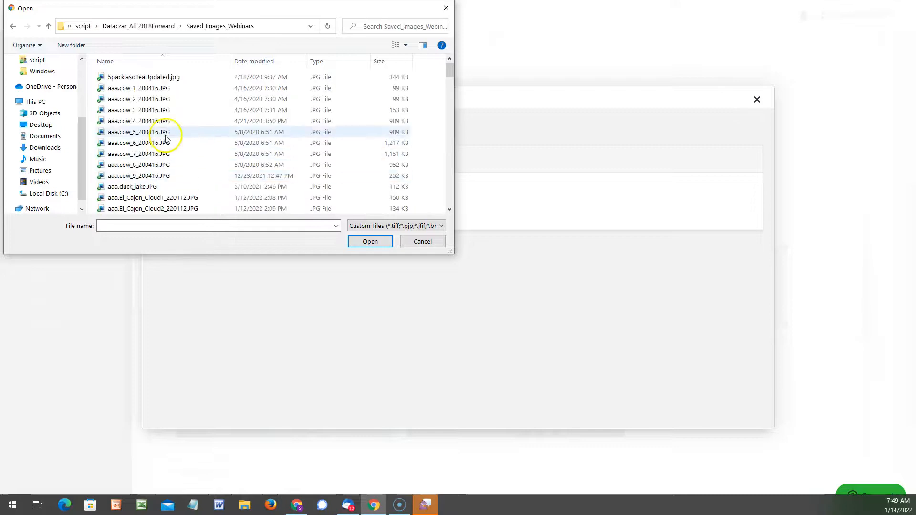
{"action": "double_click", "coordinate": [152, 178]}
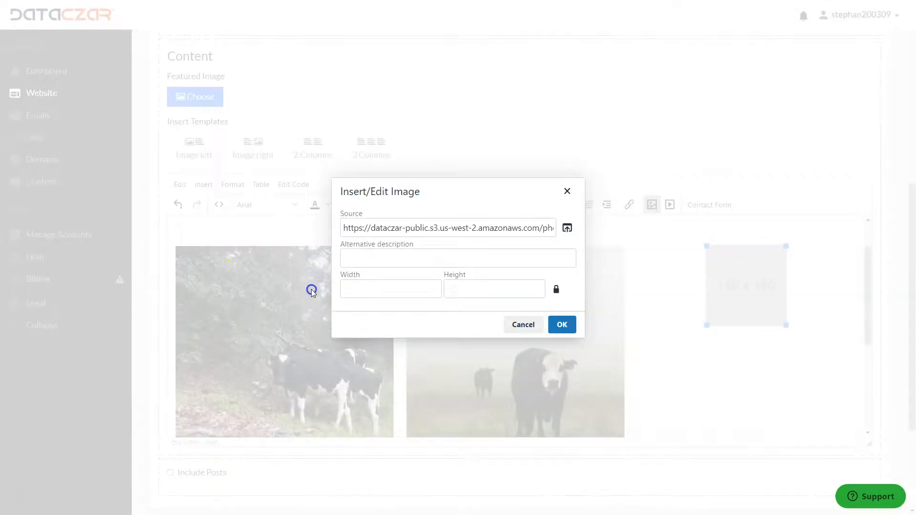
{"action": "left_click", "coordinate": [562, 325]}
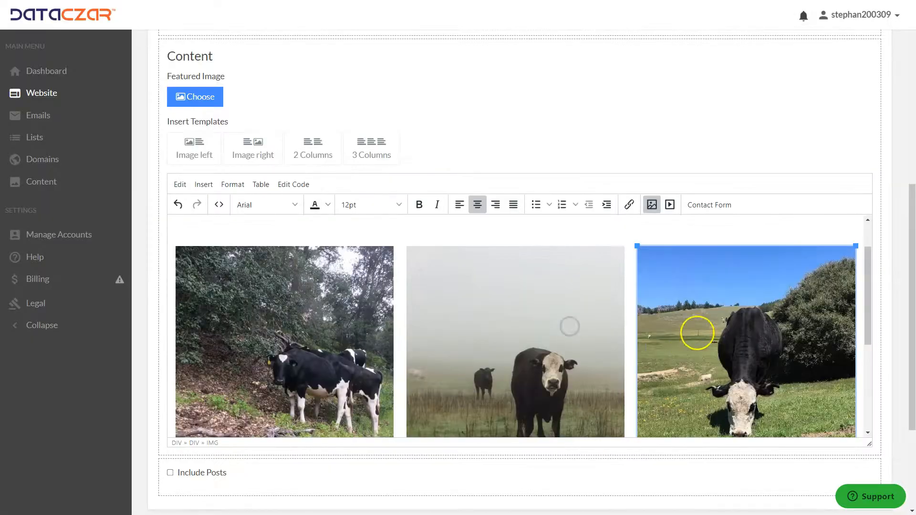
Insert a 2 Columns template below the three-column photo row.
{"action": "scroll", "coordinate": [767, 317], "scroll_direction": "down", "scroll_amount": 3}
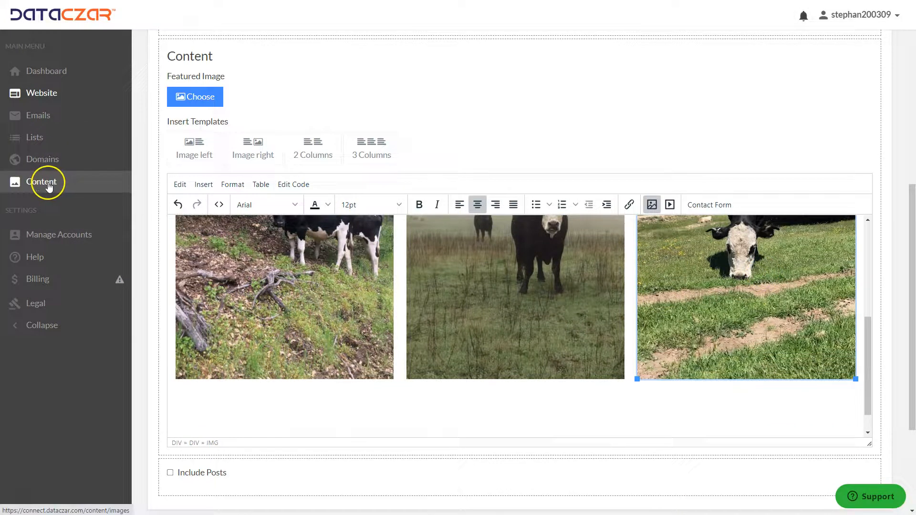
{"action": "scroll", "coordinate": [659, 267], "scroll_direction": "up", "scroll_amount": 3}
{"action": "scroll", "coordinate": [660, 267], "scroll_direction": "down", "scroll_amount": 1}
{"action": "scroll", "coordinate": [654, 260], "scroll_direction": "up", "scroll_amount": 1}
{"action": "left_click", "coordinate": [637, 235]}
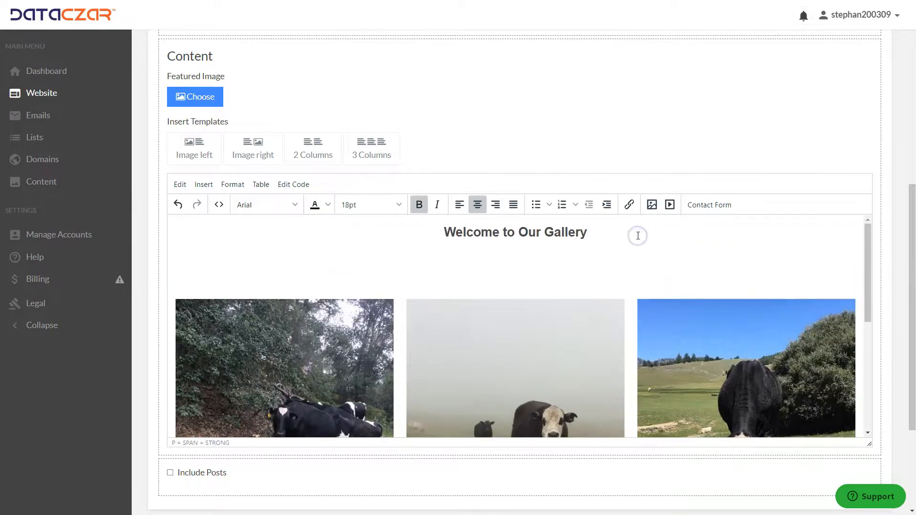
{"action": "scroll", "coordinate": [638, 248], "scroll_direction": "down", "scroll_amount": 5}
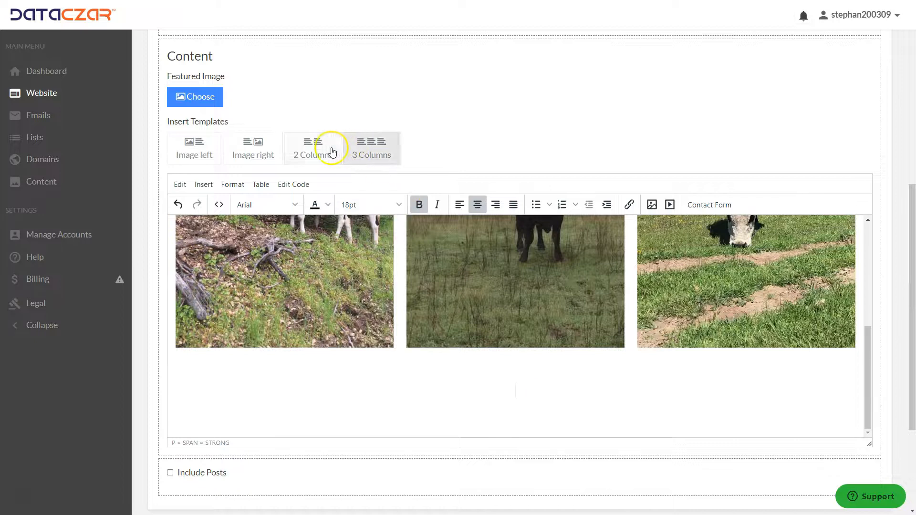
{"action": "left_click", "coordinate": [312, 149]}
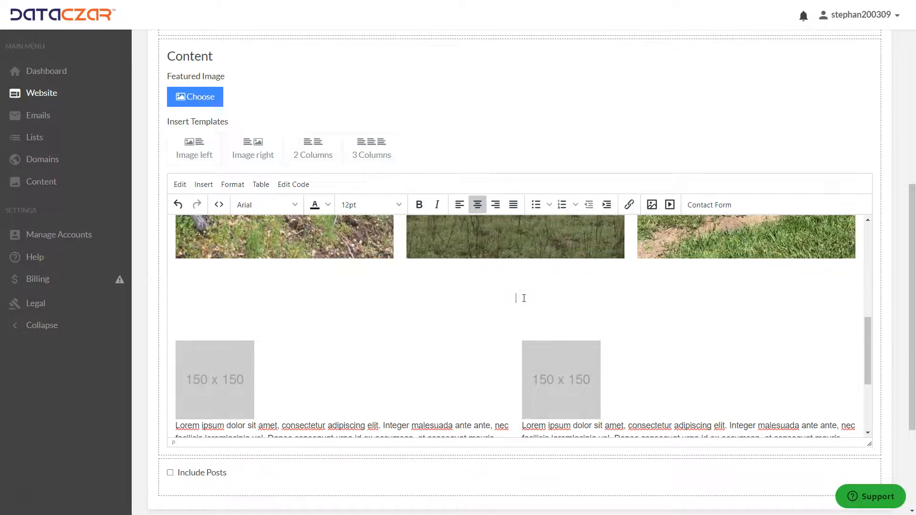
Delete the placeholder text under both images of the two-column template.
{"action": "key", "text": "Delete"}
{"action": "scroll", "coordinate": [523, 301], "scroll_direction": "down", "scroll_amount": 3}
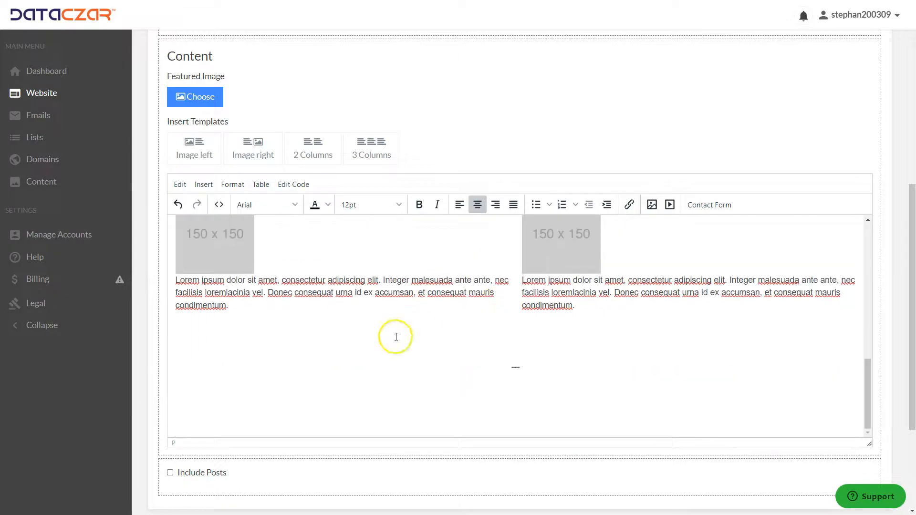
{"action": "left_click", "coordinate": [556, 368]}
{"action": "scroll", "coordinate": [556, 367], "scroll_direction": "up", "scroll_amount": 1}
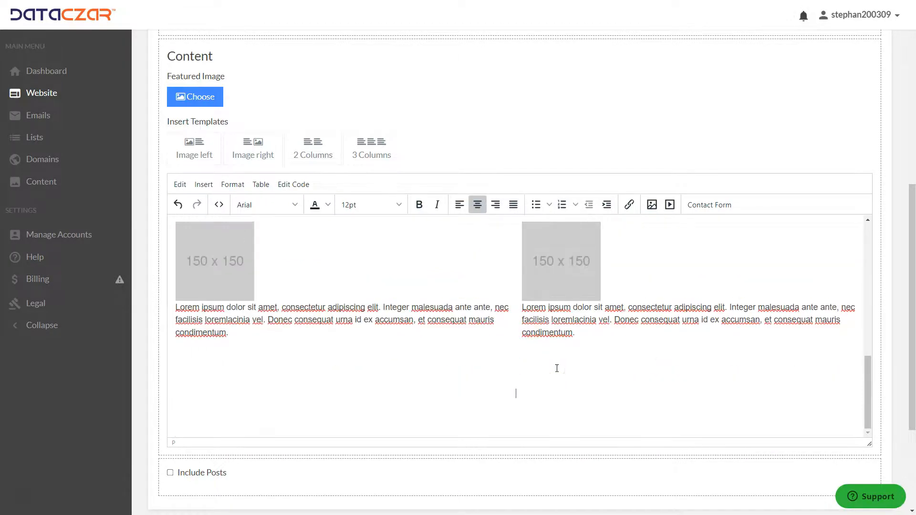
{"action": "triple_click", "coordinate": [281, 338]}
{"action": "key", "text": "Delete"}
{"action": "left_click", "coordinate": [645, 339]}
{"action": "triple_click", "coordinate": [607, 334]}
{"action": "key", "text": "Delete"}
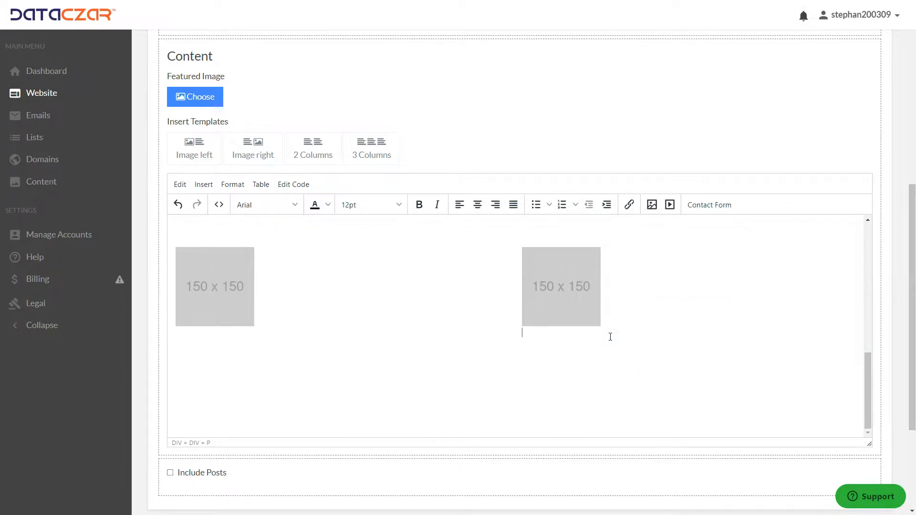
Center both placeholder images in their two-column cells.
{"action": "left_click", "coordinate": [232, 291]}
{"action": "left_click", "coordinate": [471, 210]}
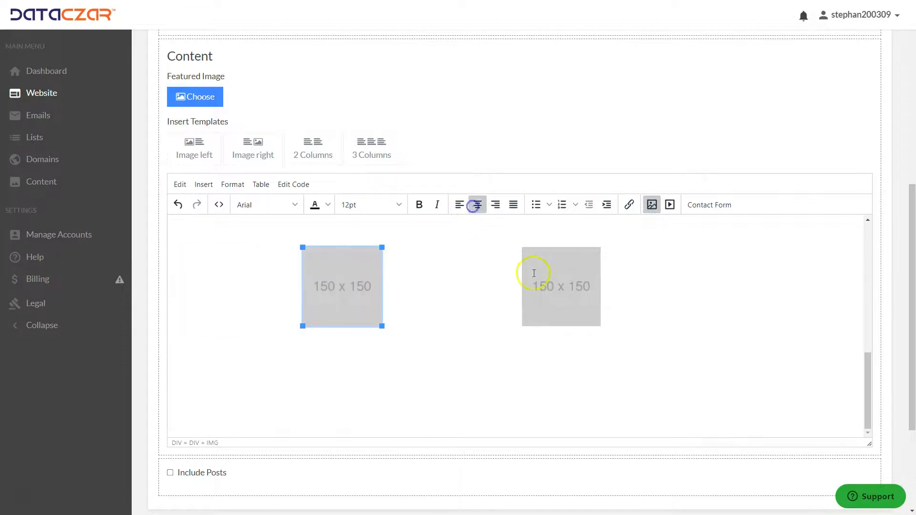
{"action": "left_click", "coordinate": [562, 281]}
{"action": "left_click", "coordinate": [477, 205]}
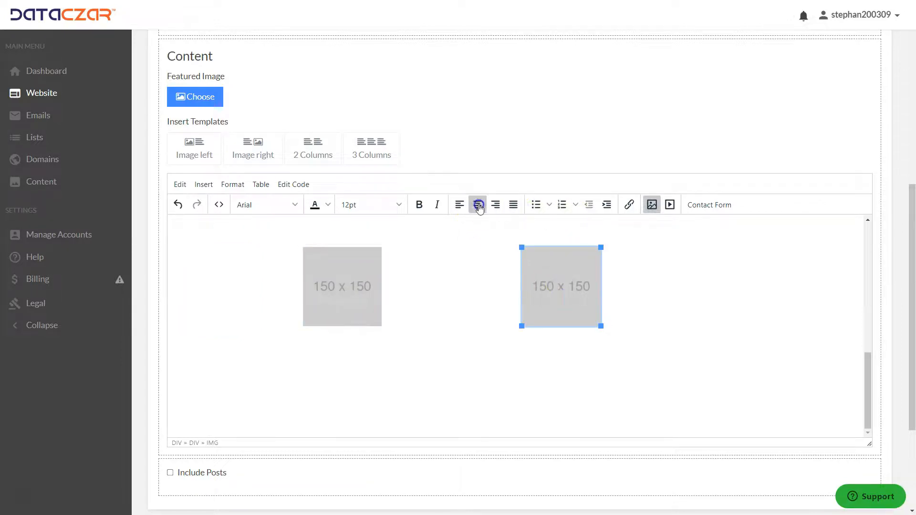
Replace the left placeholder image in the two-column row with the bird's nest photo from My Images.
{"action": "left_click", "coordinate": [356, 289]}
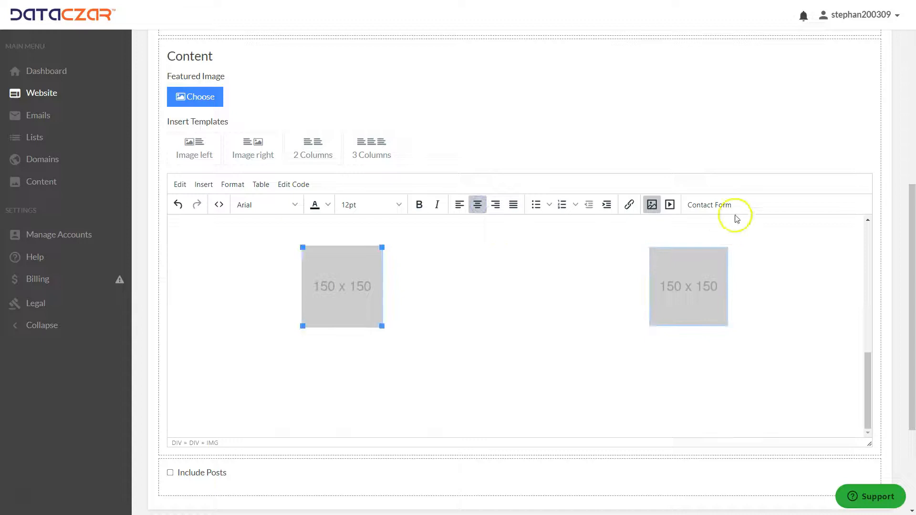
{"action": "left_click", "coordinate": [652, 205]}
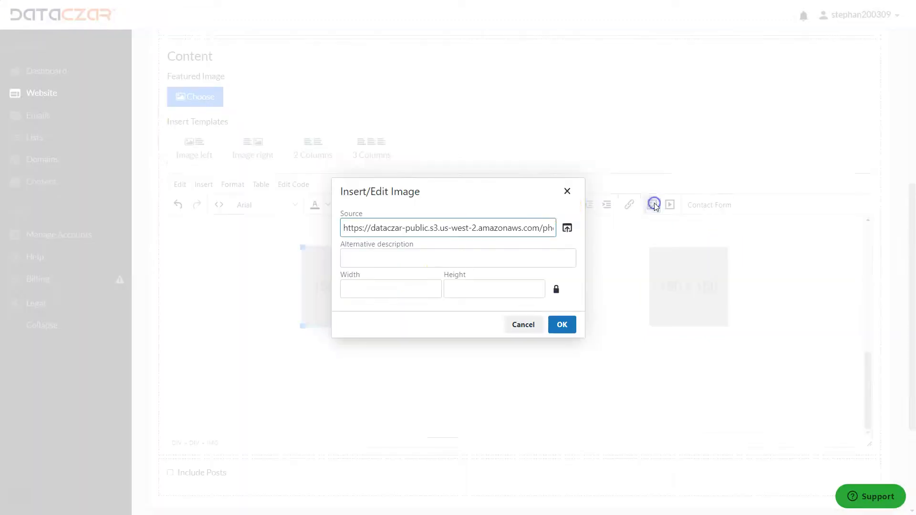
{"action": "left_click", "coordinate": [567, 228]}
{"action": "left_click", "coordinate": [260, 129]}
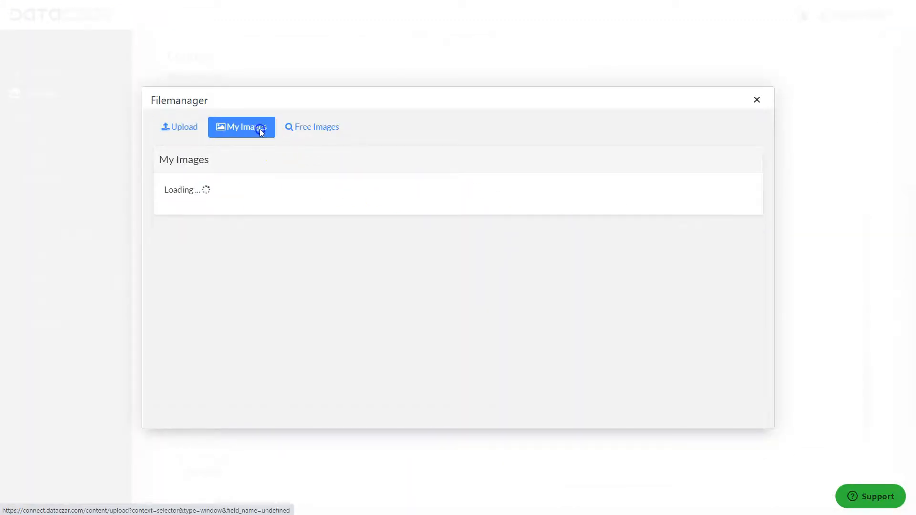
{"action": "left_click", "coordinate": [465, 374]}
{"action": "left_click", "coordinate": [561, 324]}
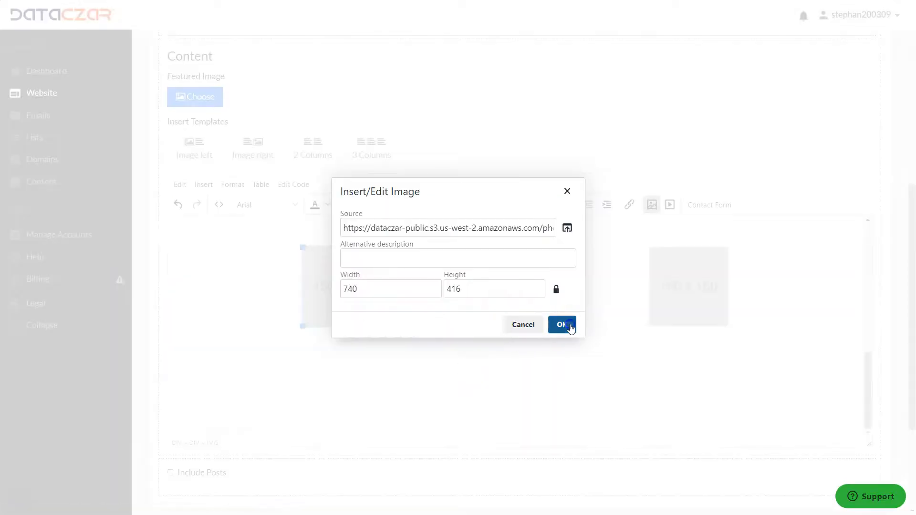
Replace the right placeholder image with the red van photo from My Images.
{"action": "left_click", "coordinate": [698, 302]}
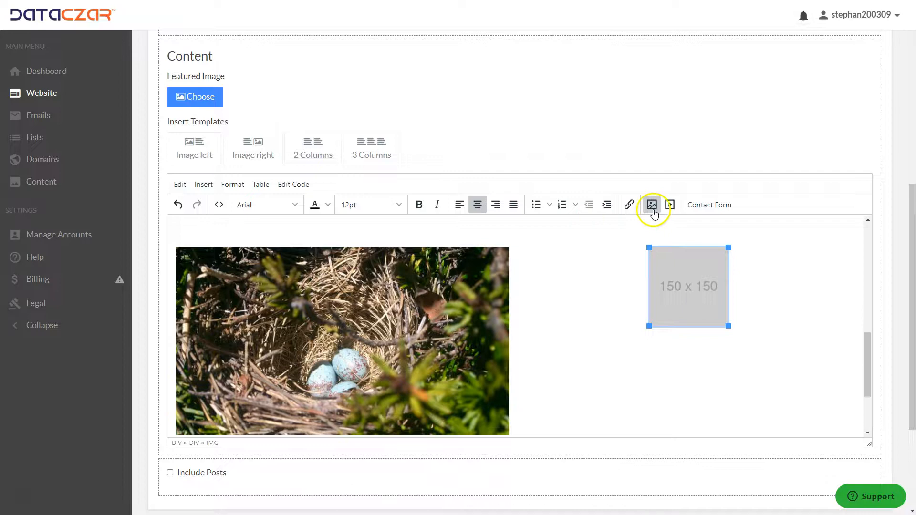
{"action": "left_click", "coordinate": [652, 205]}
{"action": "left_click", "coordinate": [567, 228]}
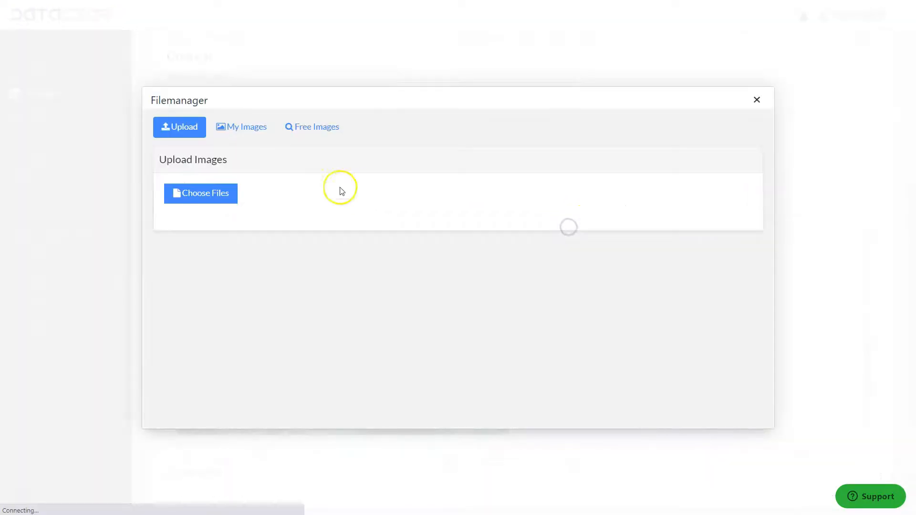
{"action": "left_click", "coordinate": [241, 125]}
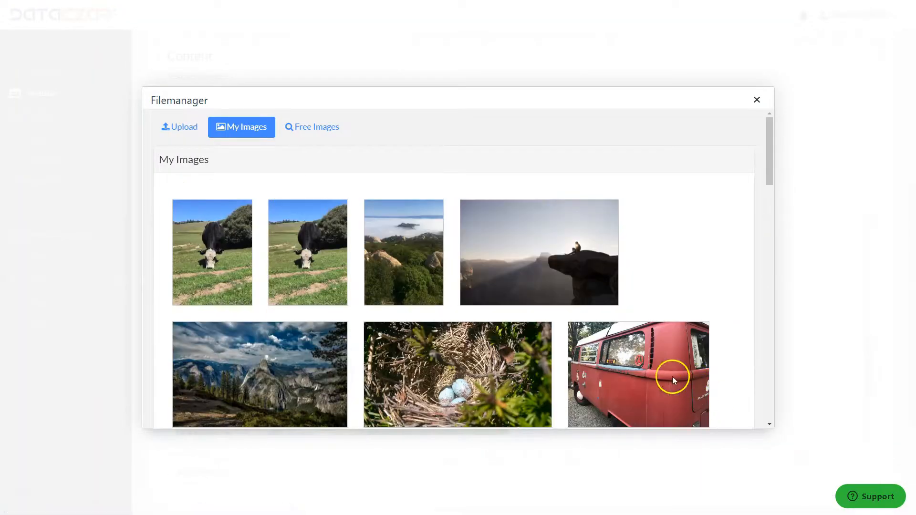
{"action": "left_click", "coordinate": [639, 375]}
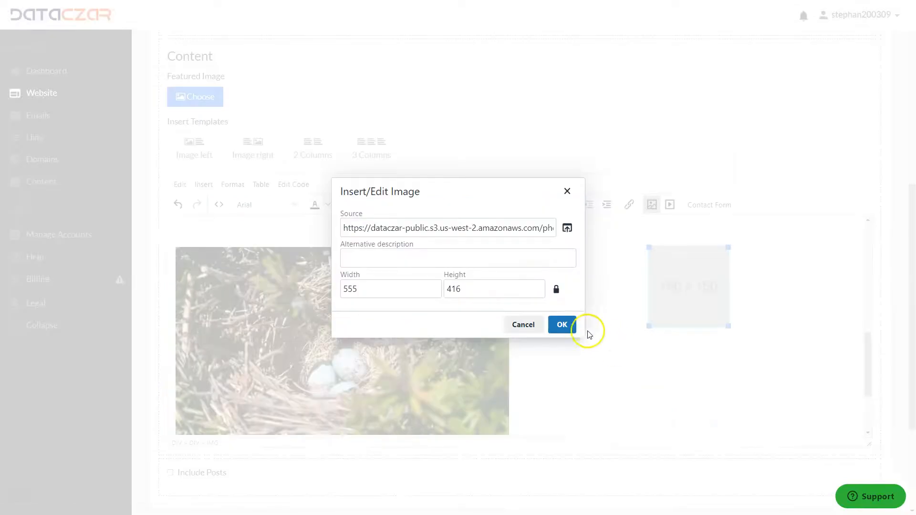
{"action": "left_click", "coordinate": [561, 324]}
Resize the red van photo slightly smaller by its corner handle.
{"action": "scroll", "coordinate": [601, 339], "scroll_direction": "down", "scroll_amount": 2}
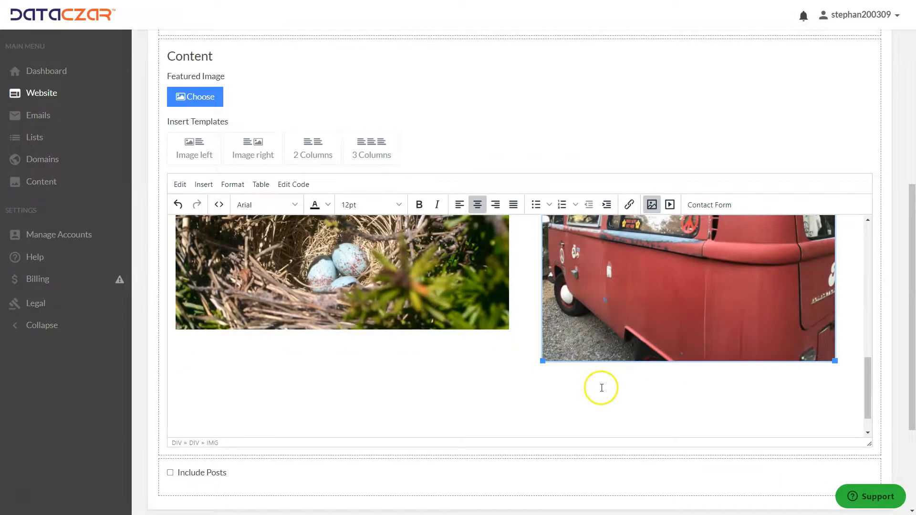
{"action": "left_click_drag", "start_coordinate": [543, 361], "coordinate": [554, 326]}
{"action": "scroll", "coordinate": [521, 367], "scroll_direction": "down", "scroll_amount": 6}
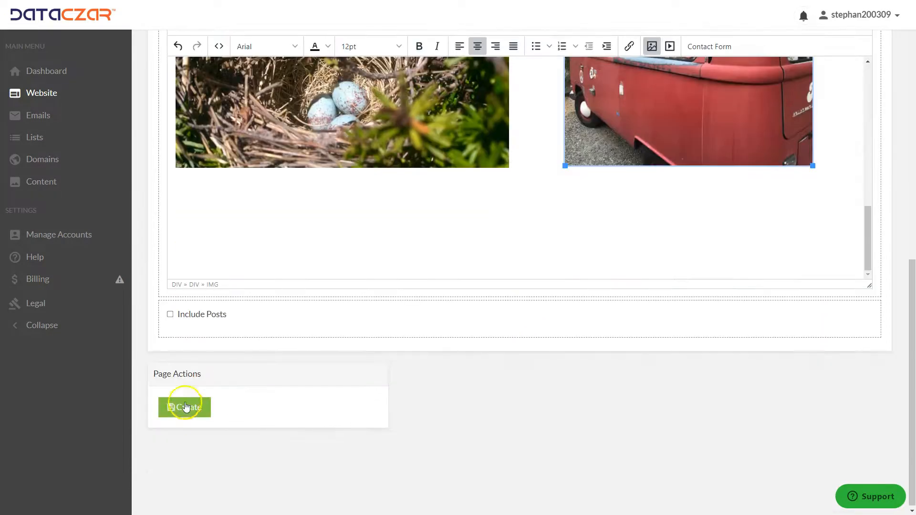
Create the Gallery page.
{"action": "scroll", "coordinate": [301, 285], "scroll_direction": "up", "scroll_amount": 8}
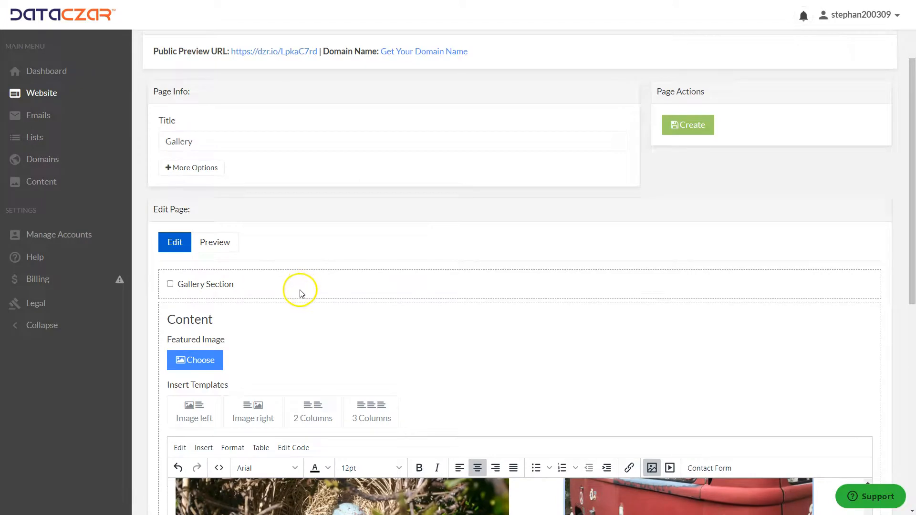
{"action": "scroll", "coordinate": [219, 429], "scroll_direction": "down", "scroll_amount": 8}
{"action": "left_click", "coordinate": [187, 460]}
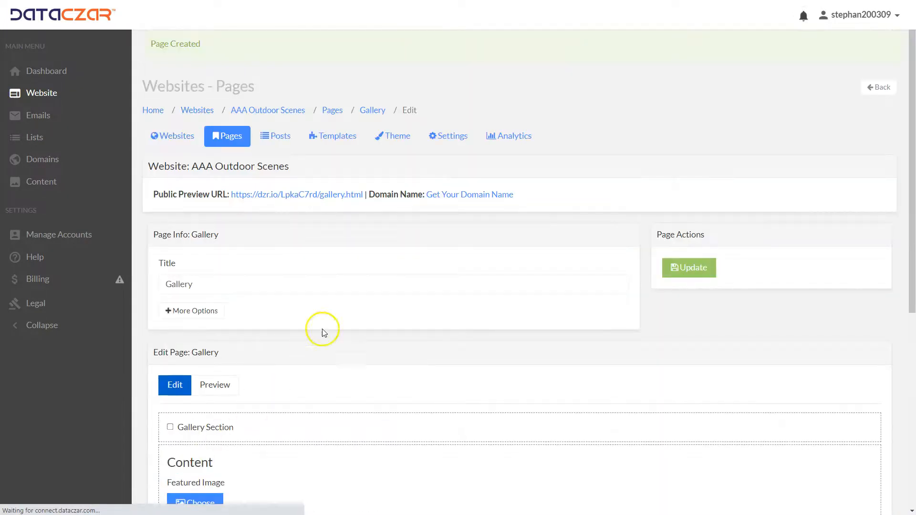
Open the Contact Us page for editing and paste the contact introduction text above the contact form placeholder.
{"action": "left_click", "coordinate": [234, 141]}
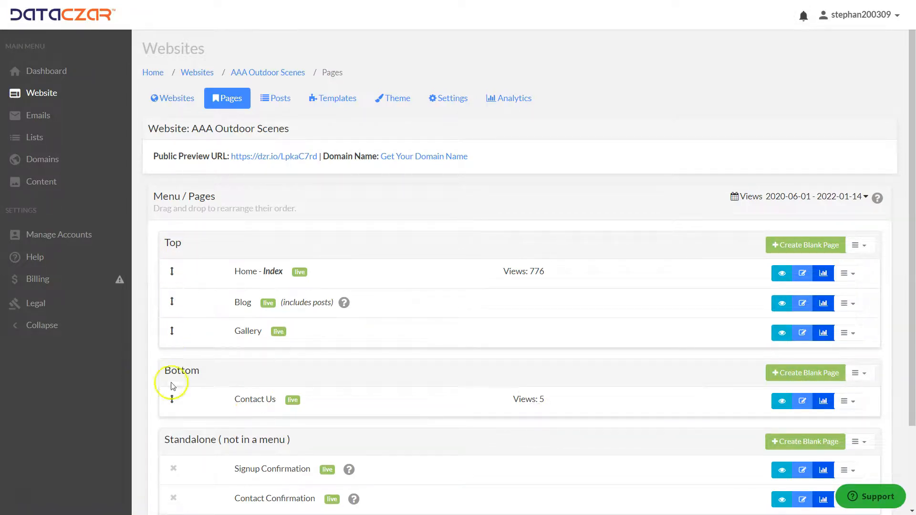
{"action": "left_click", "coordinate": [802, 401]}
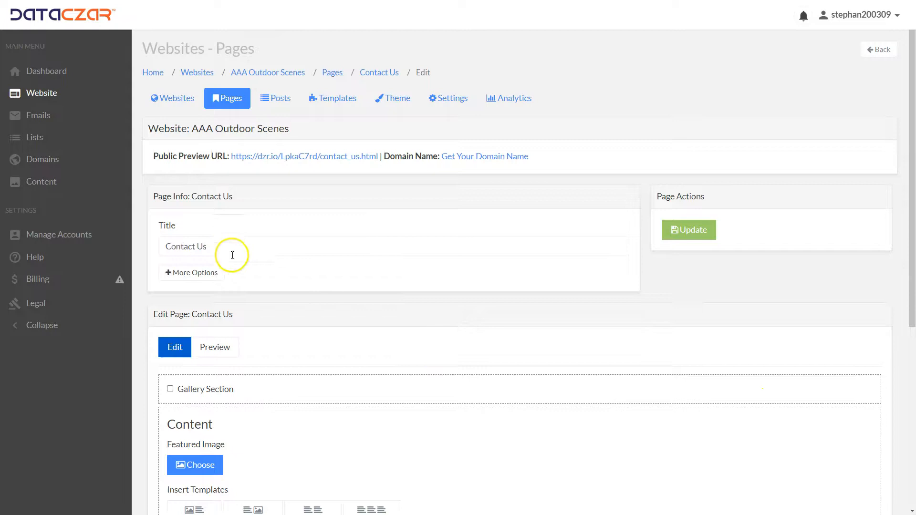
{"action": "scroll", "coordinate": [232, 255], "scroll_direction": "down", "scroll_amount": 6}
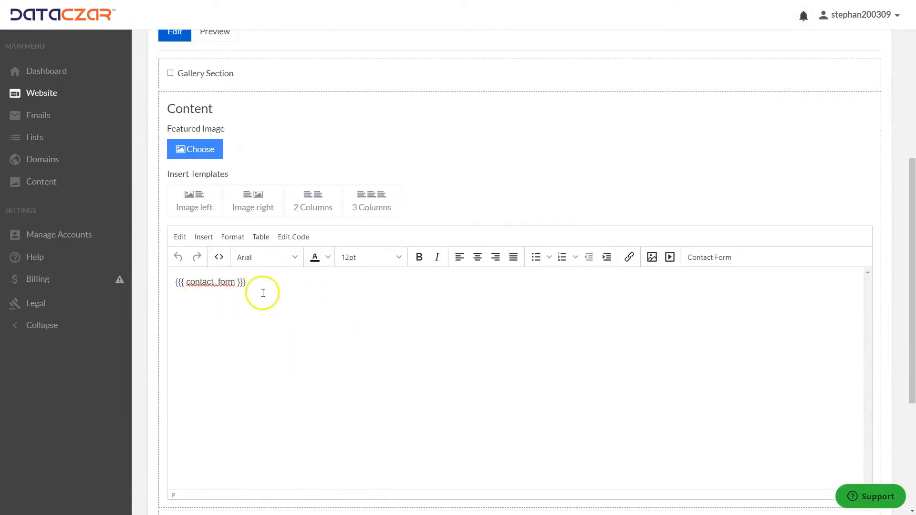
{"action": "left_click", "coordinate": [171, 282]}
{"action": "key", "text": "Return"}
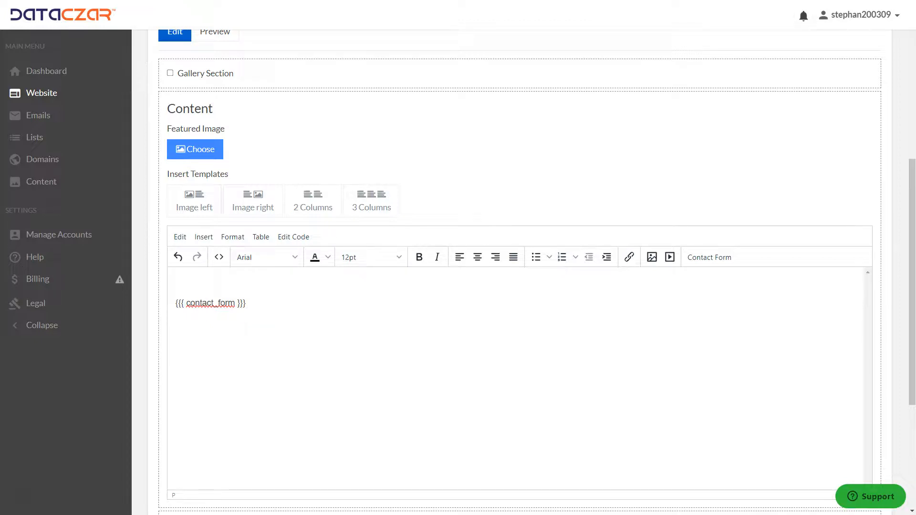
{"action": "left_click", "coordinate": [187, 285]}
{"action": "key", "text": "ctrl+v"}
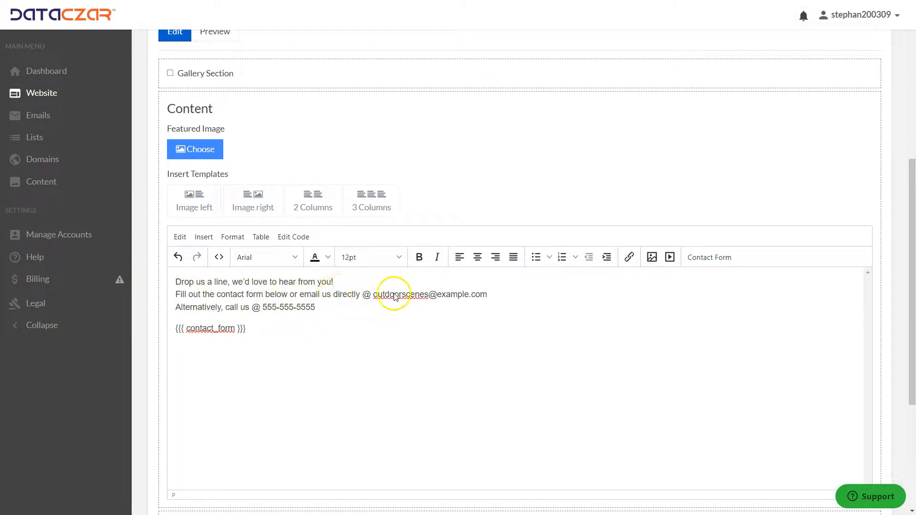
Link the email address in the text to a mailto: URL of the same address.
{"action": "left_click", "coordinate": [489, 294]}
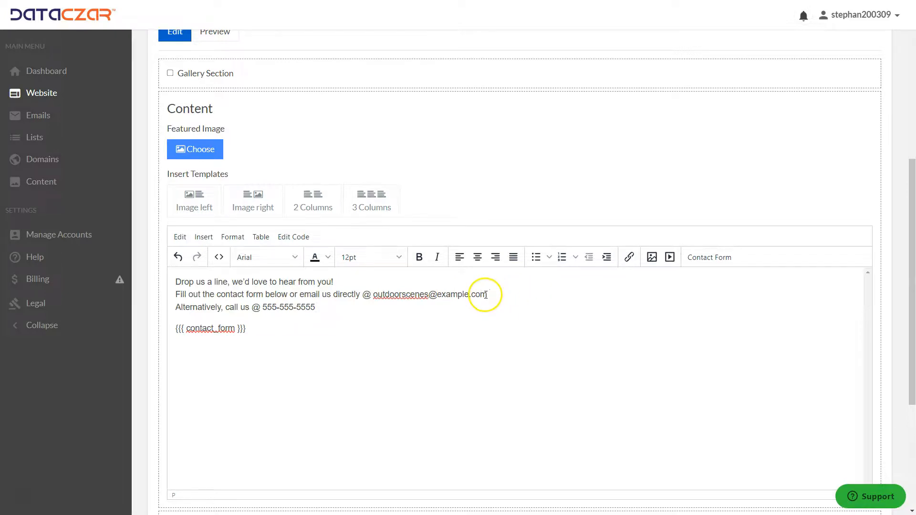
{"action": "left_click_drag", "start_coordinate": [474, 294], "coordinate": [388, 299]}
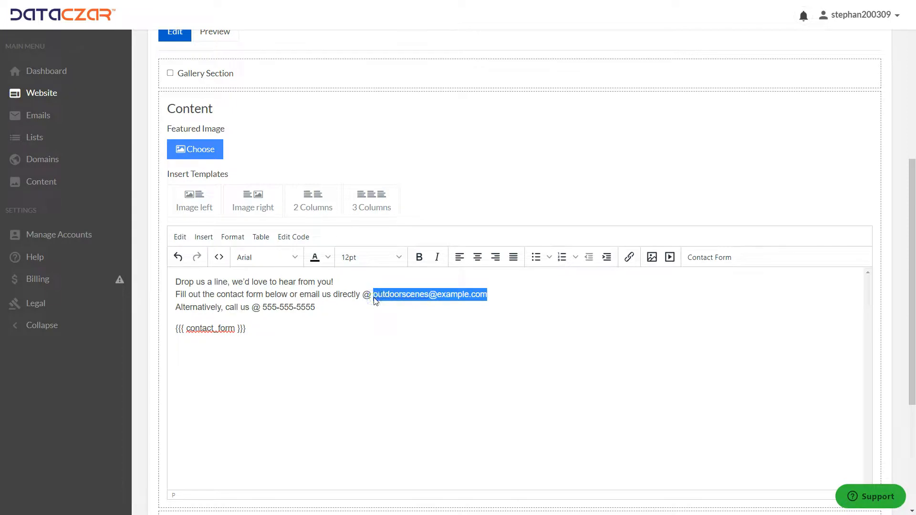
{"action": "left_click", "coordinate": [629, 257]}
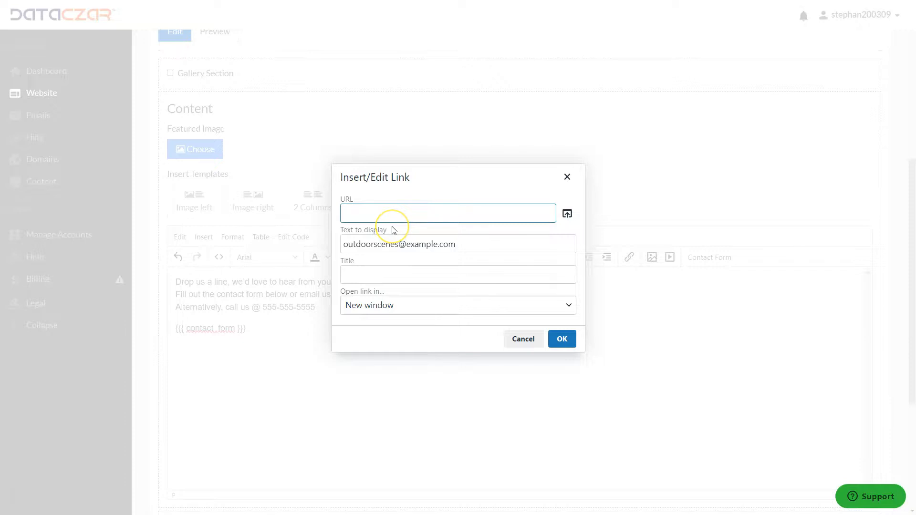
{"action": "type", "text": "mailto:"}
{"action": "key", "text": "ctrl+v"}
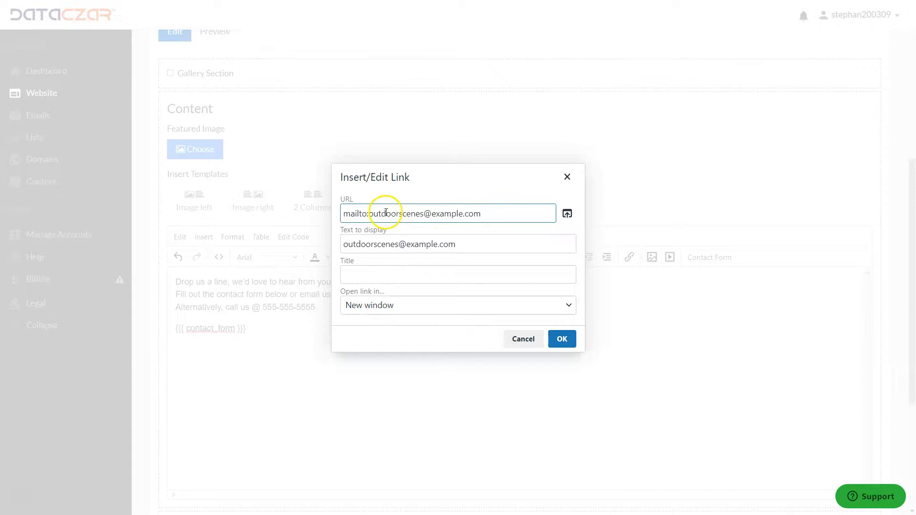
{"action": "left_click", "coordinate": [562, 340]}
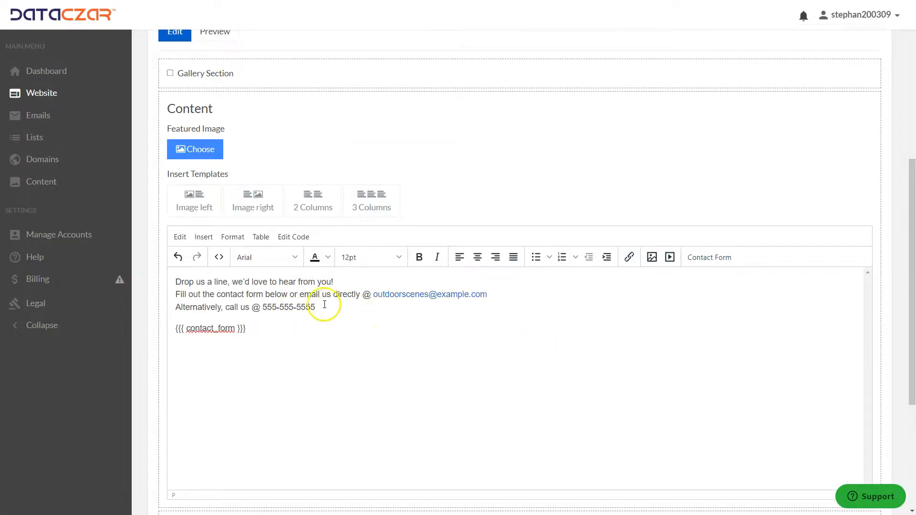
Link the phone number in the text to a tel: URL of the same number.
{"action": "left_click_drag", "start_coordinate": [315, 305], "coordinate": [262, 306]}
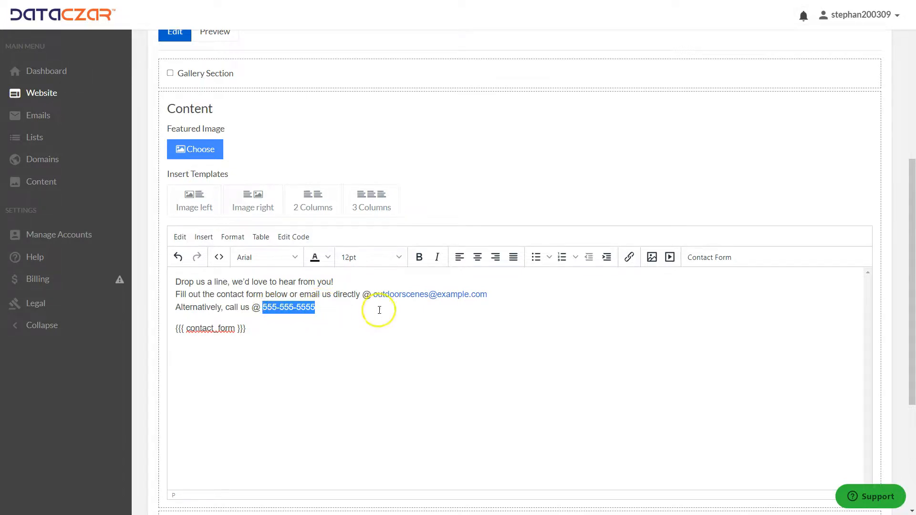
{"action": "left_click", "coordinate": [629, 258]}
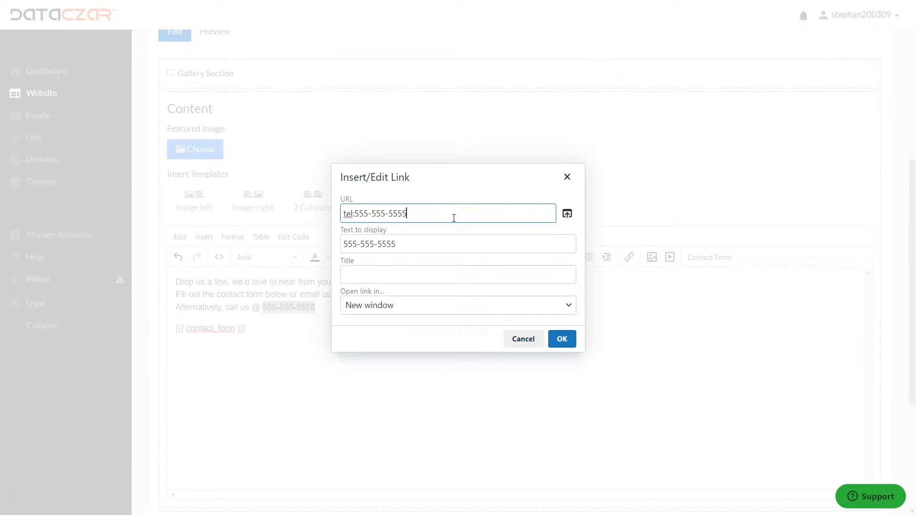
{"action": "type", "text": "tel:555-555-5555"}
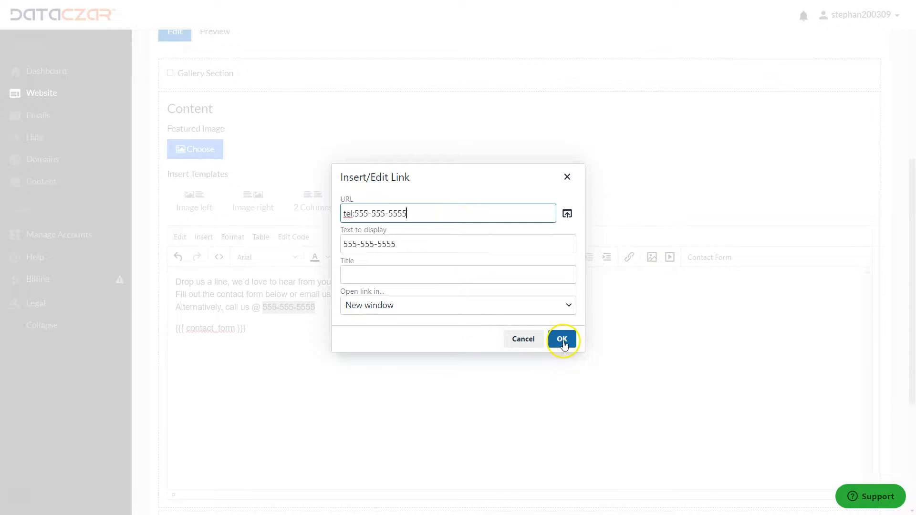
{"action": "left_click", "coordinate": [562, 339]}
Update the Contact Us page.
{"action": "left_click", "coordinate": [419, 350]}
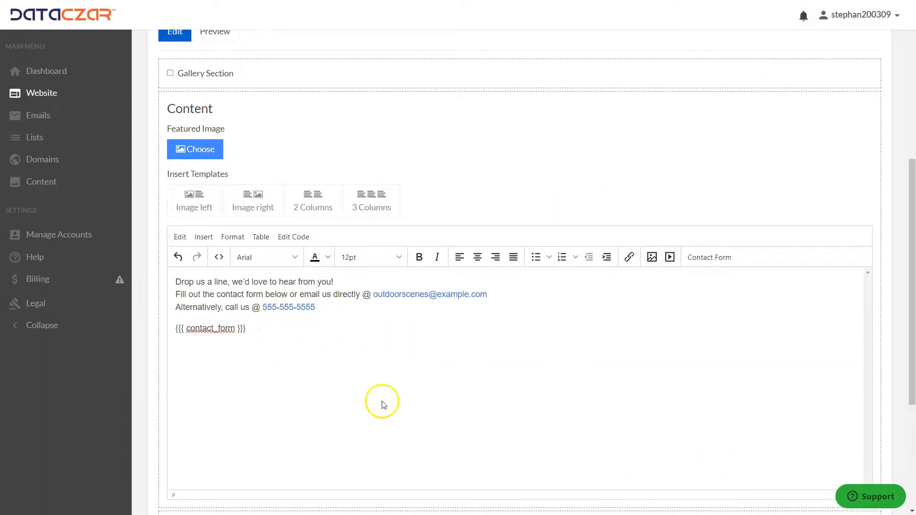
{"action": "scroll", "coordinate": [380, 402], "scroll_direction": "down", "scroll_amount": 3}
{"action": "left_click", "coordinate": [195, 460]}
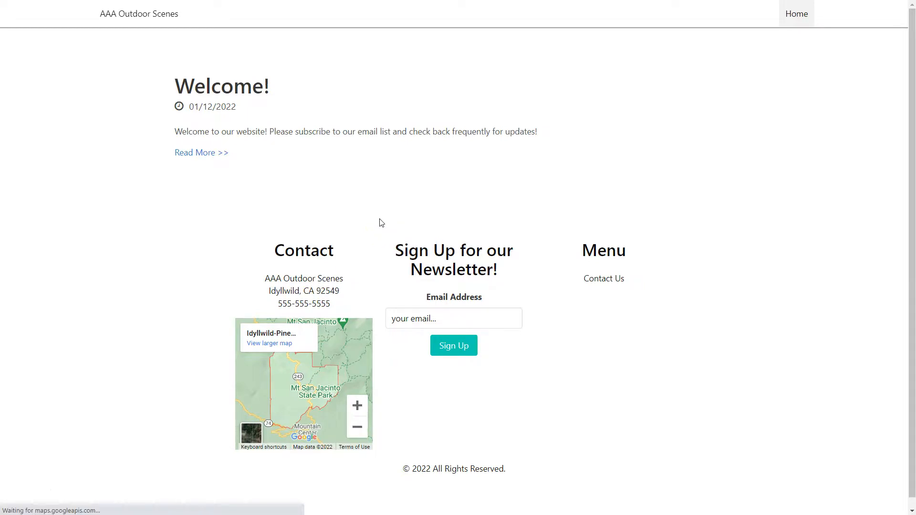
Reload the public site and browse the Home page, the Blog page and the El Cajon Mountain post.
{"action": "key", "text": "F5"}
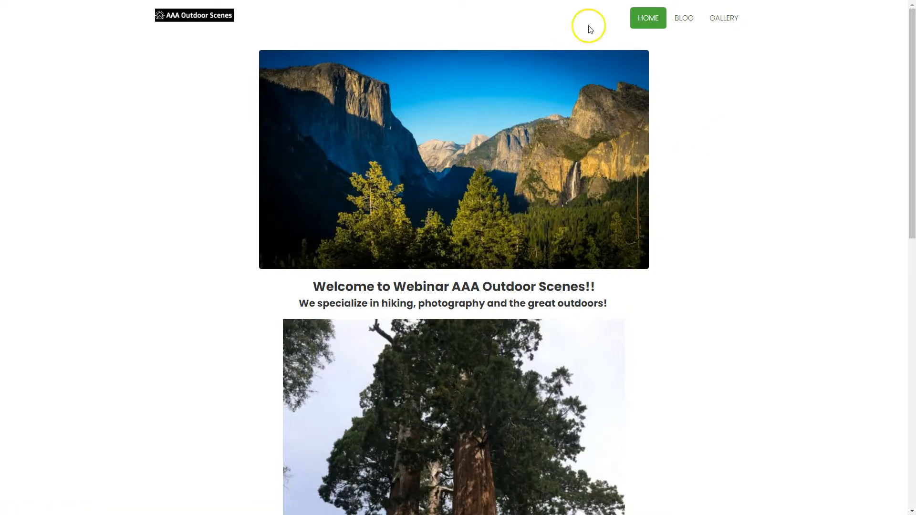
{"action": "scroll", "coordinate": [476, 253], "scroll_direction": "down", "scroll_amount": 4}
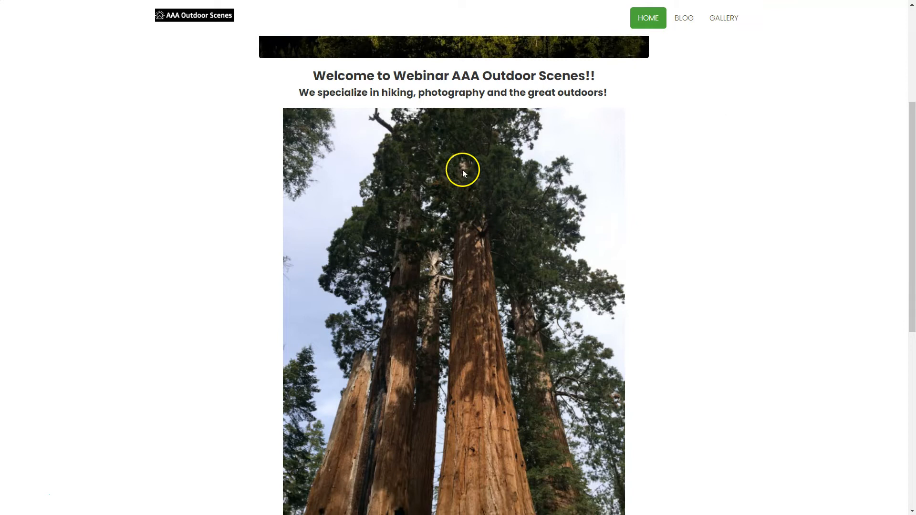
{"action": "scroll", "coordinate": [449, 180], "scroll_direction": "down", "scroll_amount": 8}
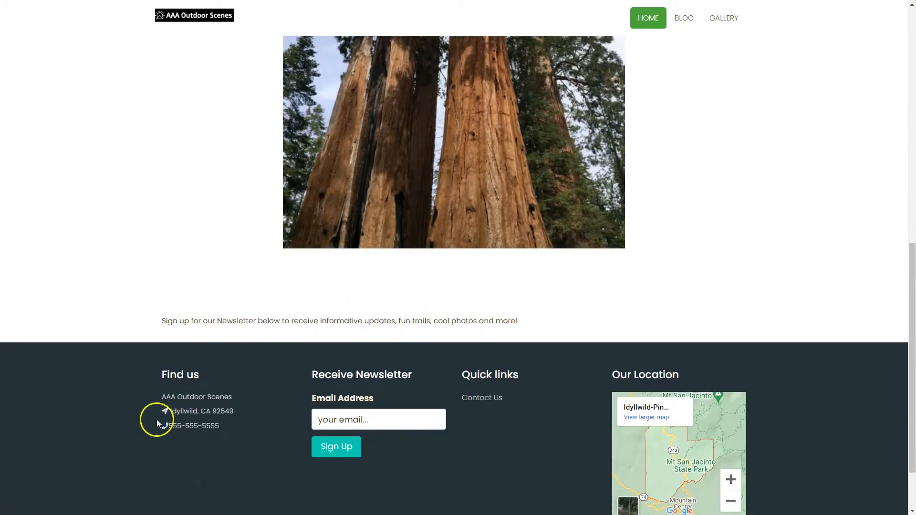
{"action": "scroll", "coordinate": [339, 187], "scroll_direction": "up", "scroll_amount": 12}
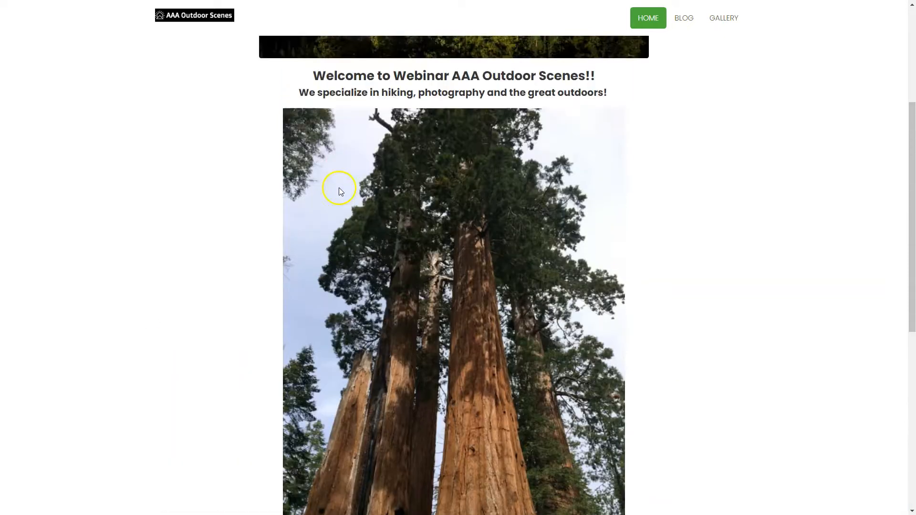
{"action": "left_click", "coordinate": [689, 23]}
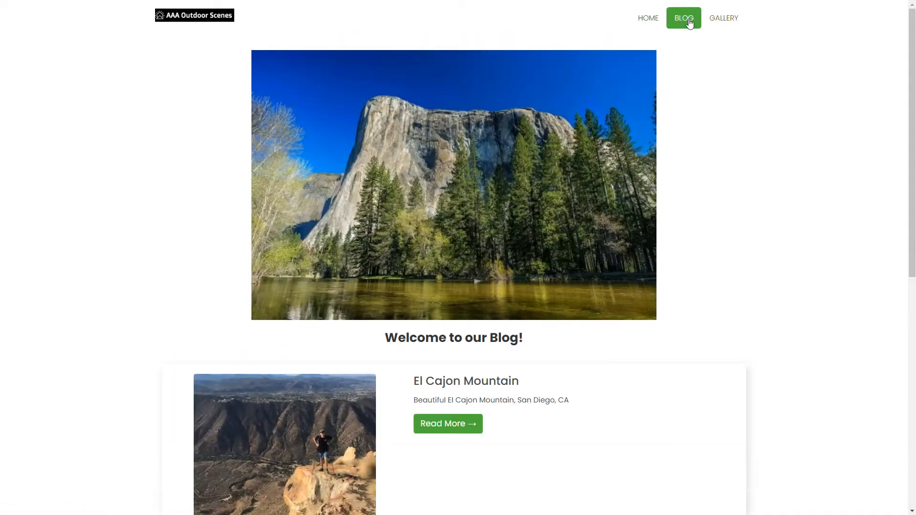
{"action": "scroll", "coordinate": [479, 257], "scroll_direction": "down", "scroll_amount": 5}
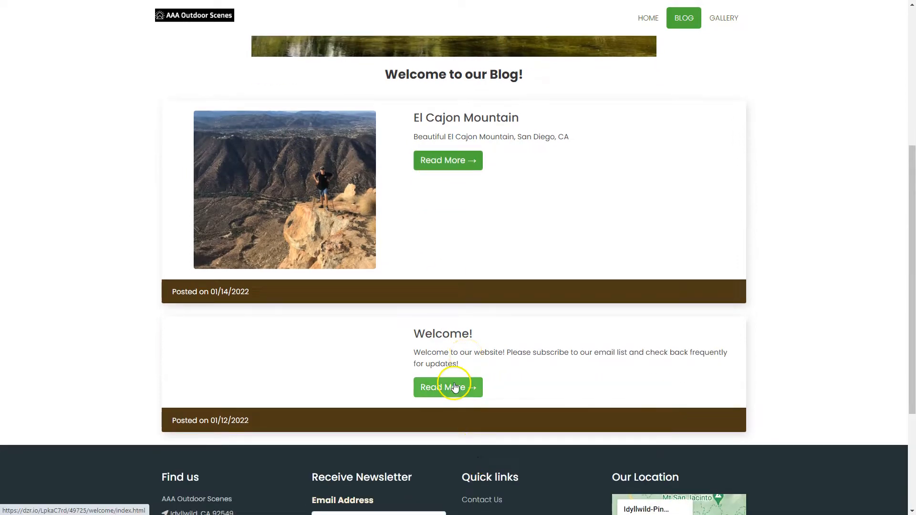
{"action": "scroll", "coordinate": [496, 172], "scroll_direction": "up", "scroll_amount": 2}
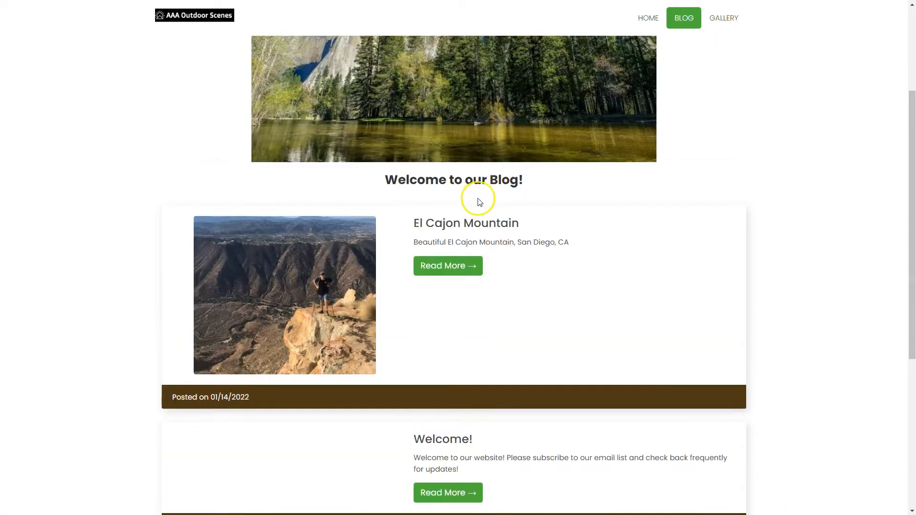
{"action": "left_click", "coordinate": [447, 269]}
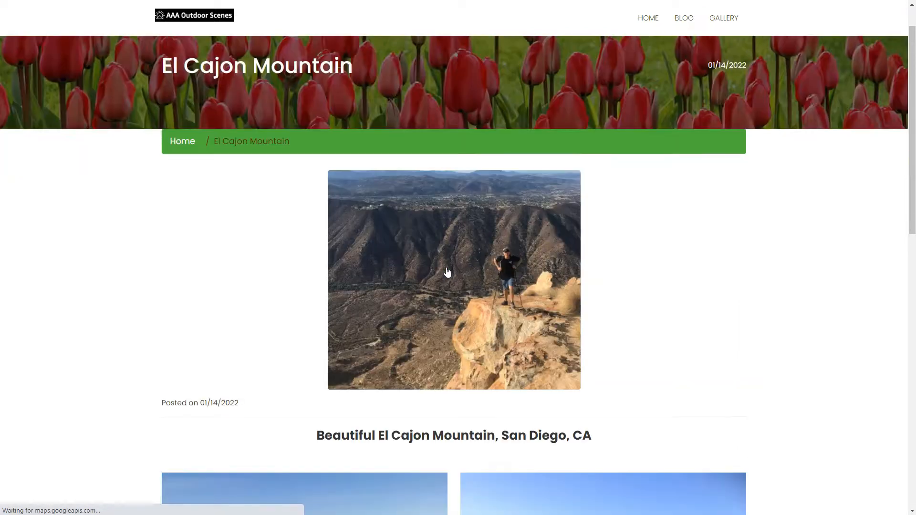
Scroll through the El Cajon Mountain post on the public site, then open its Blog and Gallery pages.
{"action": "scroll", "coordinate": [447, 272], "scroll_direction": "down", "scroll_amount": 3}
{"action": "scroll", "coordinate": [447, 272], "scroll_direction": "down", "scroll_amount": 5}
{"action": "scroll", "coordinate": [447, 271], "scroll_direction": "up", "scroll_amount": 10}
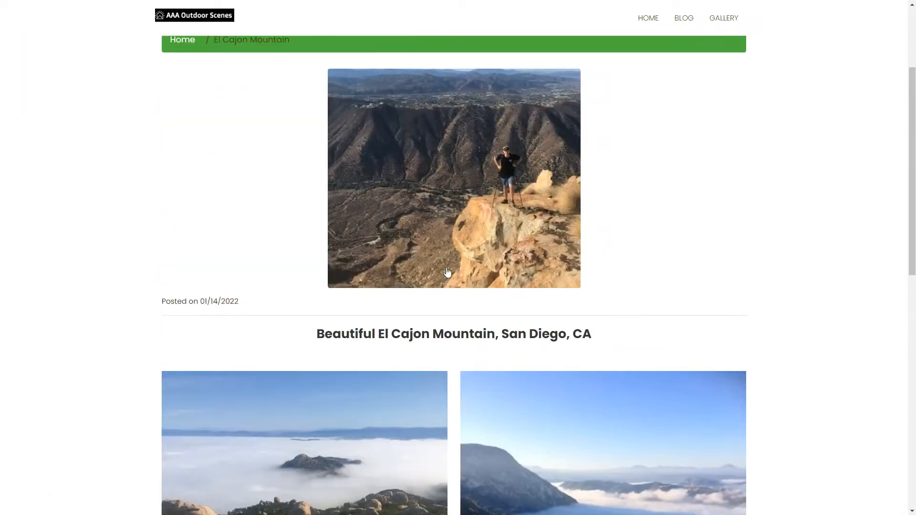
{"action": "left_click", "coordinate": [677, 28]}
{"action": "left_click", "coordinate": [722, 19]}
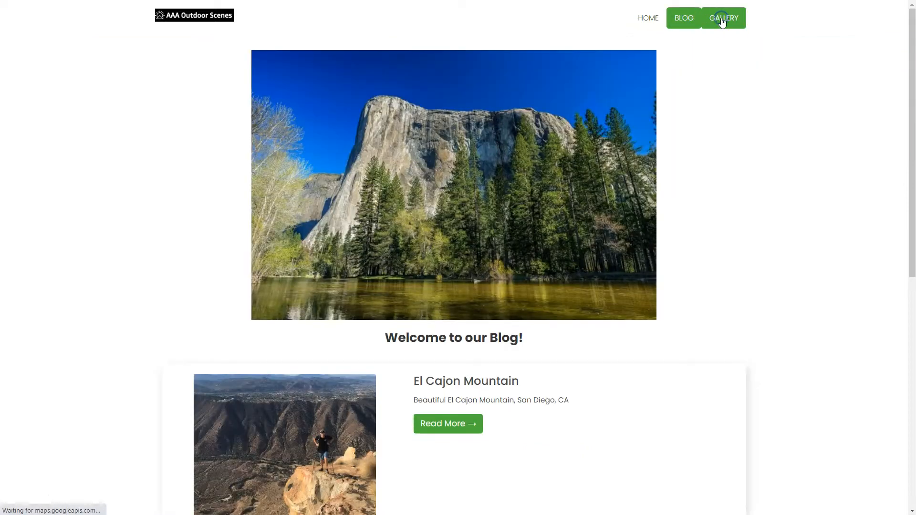
{"action": "scroll", "coordinate": [599, 237], "scroll_direction": "down", "scroll_amount": 4}
{"action": "scroll", "coordinate": [599, 236], "scroll_direction": "up", "scroll_amount": 2}
{"action": "scroll", "coordinate": [599, 237], "scroll_direction": "up", "scroll_amount": 3}
{"action": "left_click", "coordinate": [536, 203]}
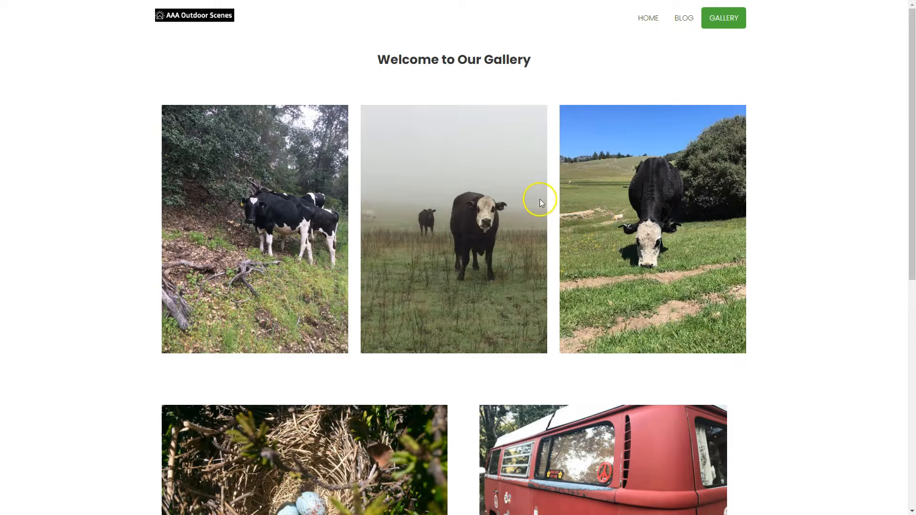
Scroll through the Gallery page's photo layouts and open the Contact Us page from the footer quick links.
{"action": "scroll", "coordinate": [535, 206], "scroll_direction": "down", "scroll_amount": 5}
{"action": "scroll", "coordinate": [530, 224], "scroll_direction": "down", "scroll_amount": 4}
{"action": "scroll", "coordinate": [36, 73], "scroll_direction": "up", "scroll_amount": 9}
{"action": "scroll", "coordinate": [441, 265], "scroll_direction": "down", "scroll_amount": 1}
{"action": "scroll", "coordinate": [441, 264], "scroll_direction": "down", "scroll_amount": 8}
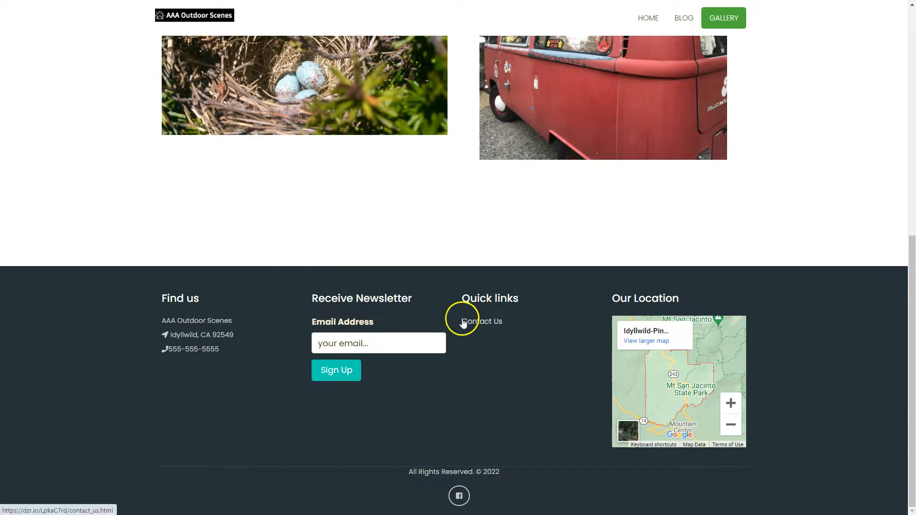
{"action": "left_click", "coordinate": [483, 322]}
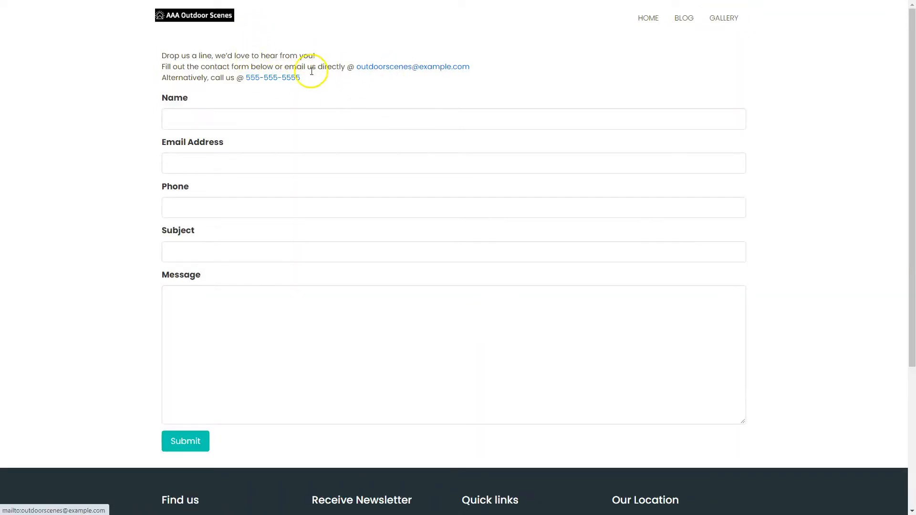
Back in the Dataczar account, explore the Help page's help center and tutorial video links, then return to the Dashboard.
{"action": "left_click", "coordinate": [654, 21]}
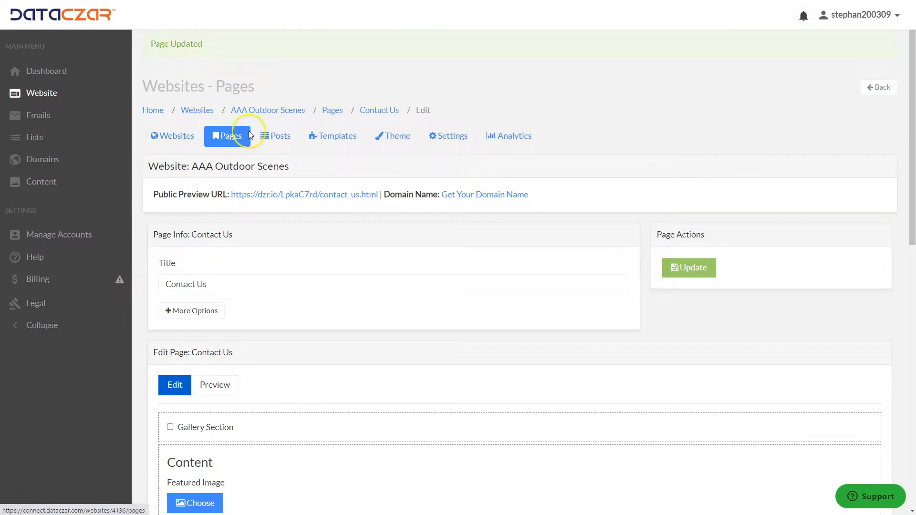
{"action": "left_click", "coordinate": [38, 260]}
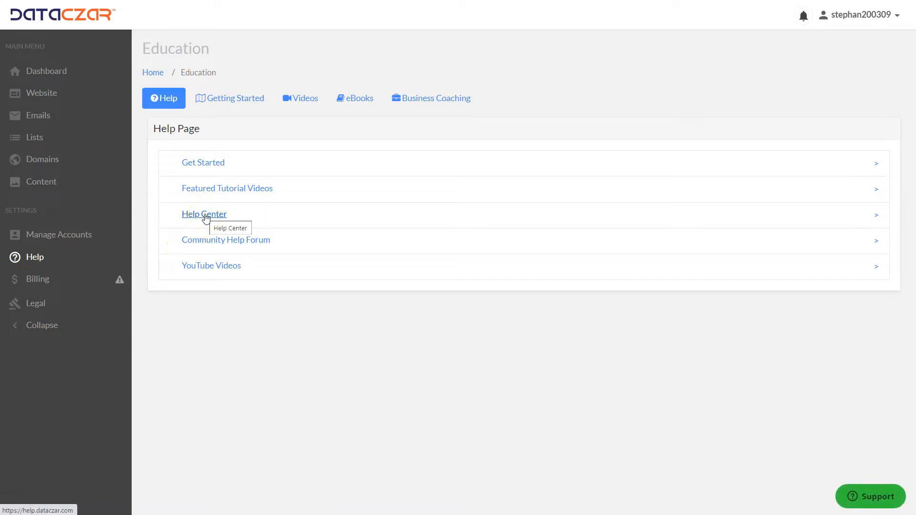
{"action": "left_click", "coordinate": [220, 195]}
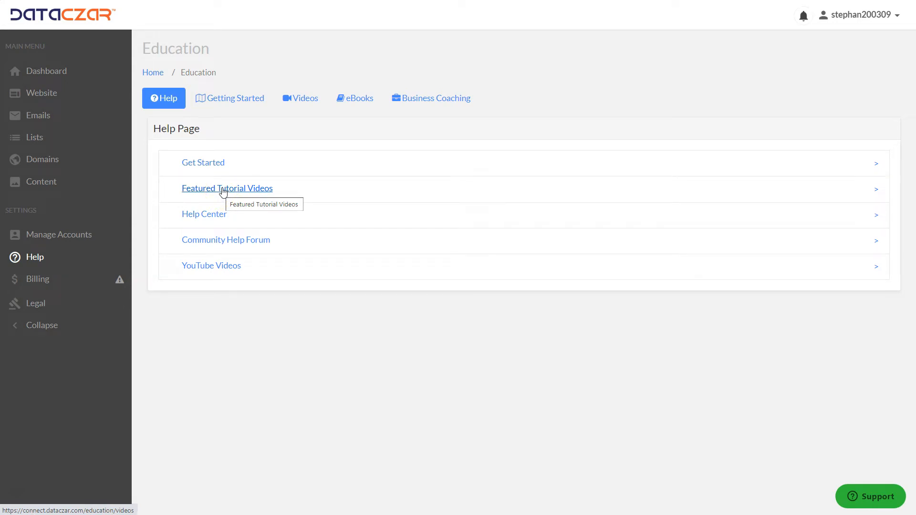
{"action": "left_click", "coordinate": [219, 216]}
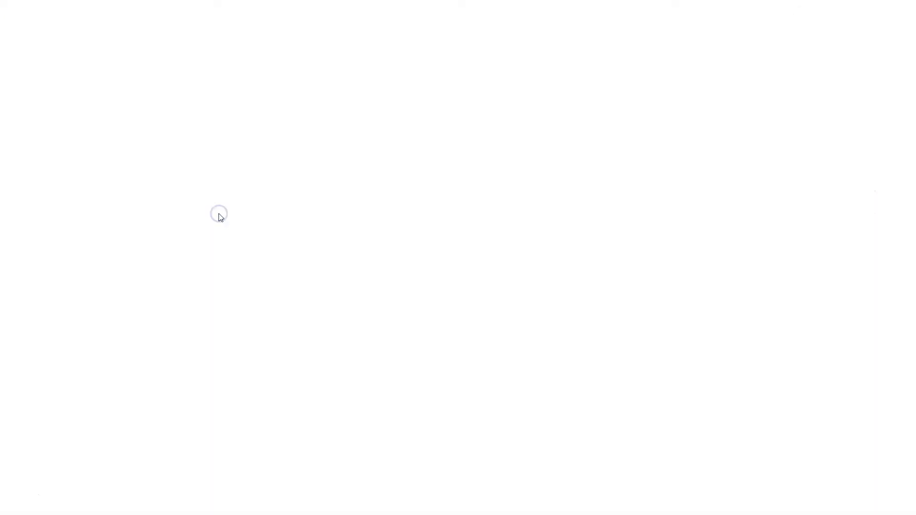
{"action": "left_click", "coordinate": [384, 328]}
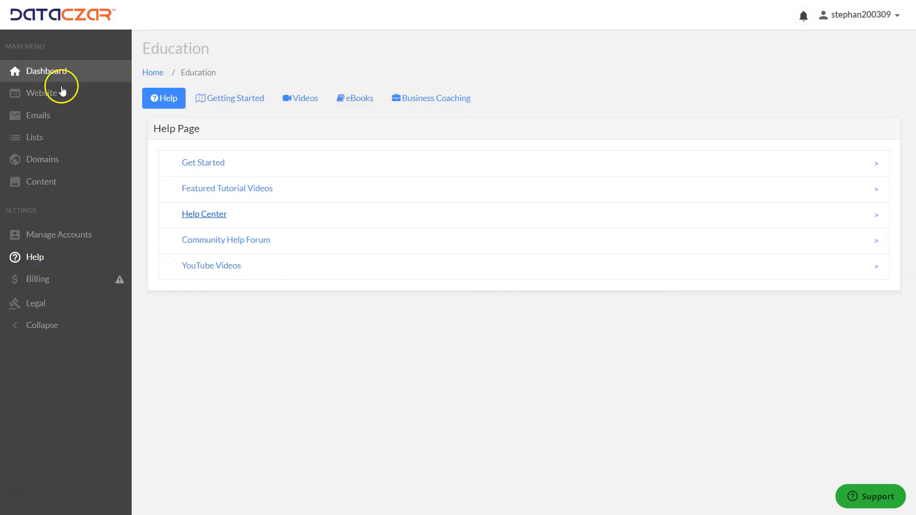
{"action": "left_click", "coordinate": [56, 75]}
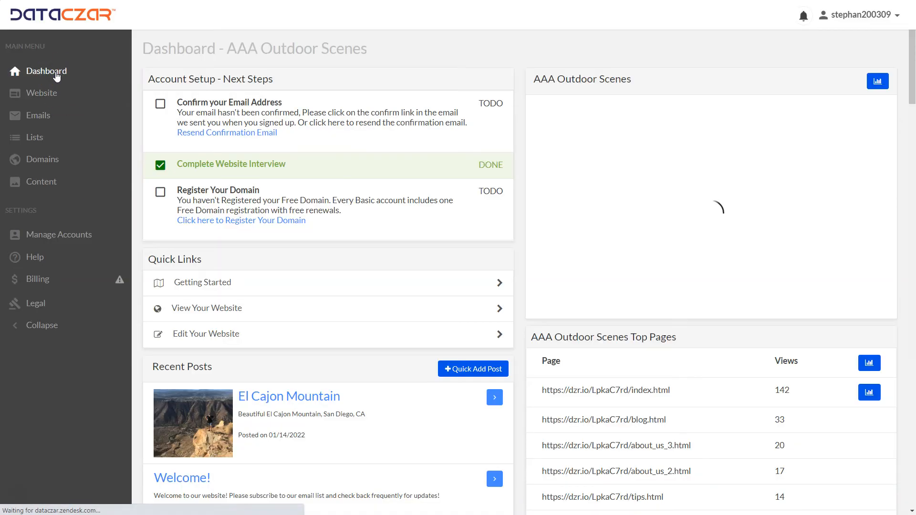